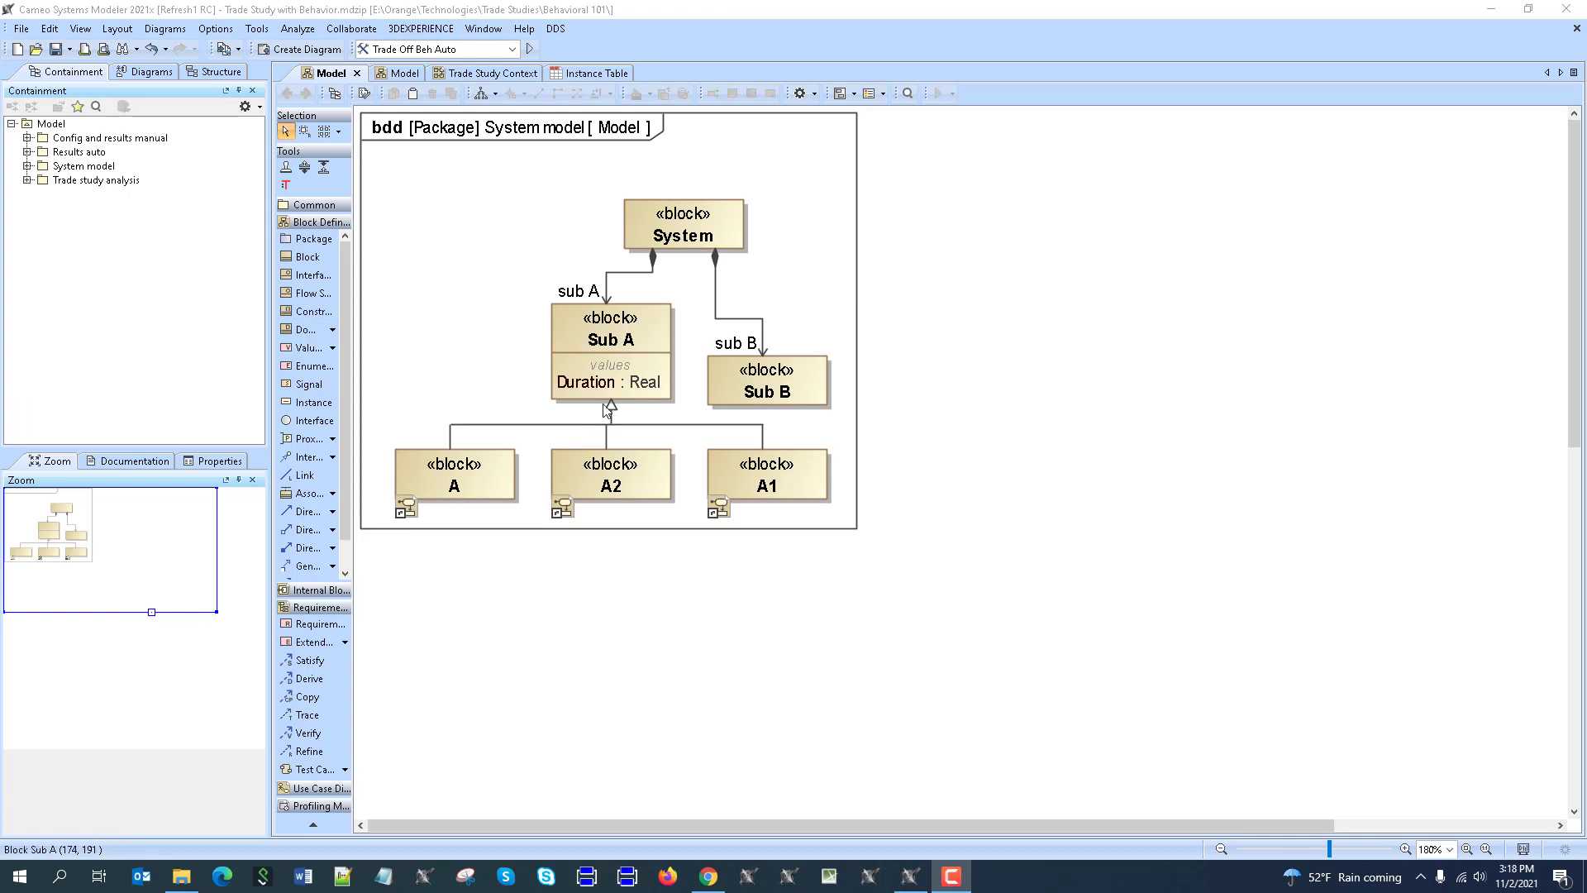
# - Review the activity diagrams of variant blocks A, A1 and the other variant from the System model diagram
pyautogui.click(466, 484)
pyautogui.doubleClick(485, 484)
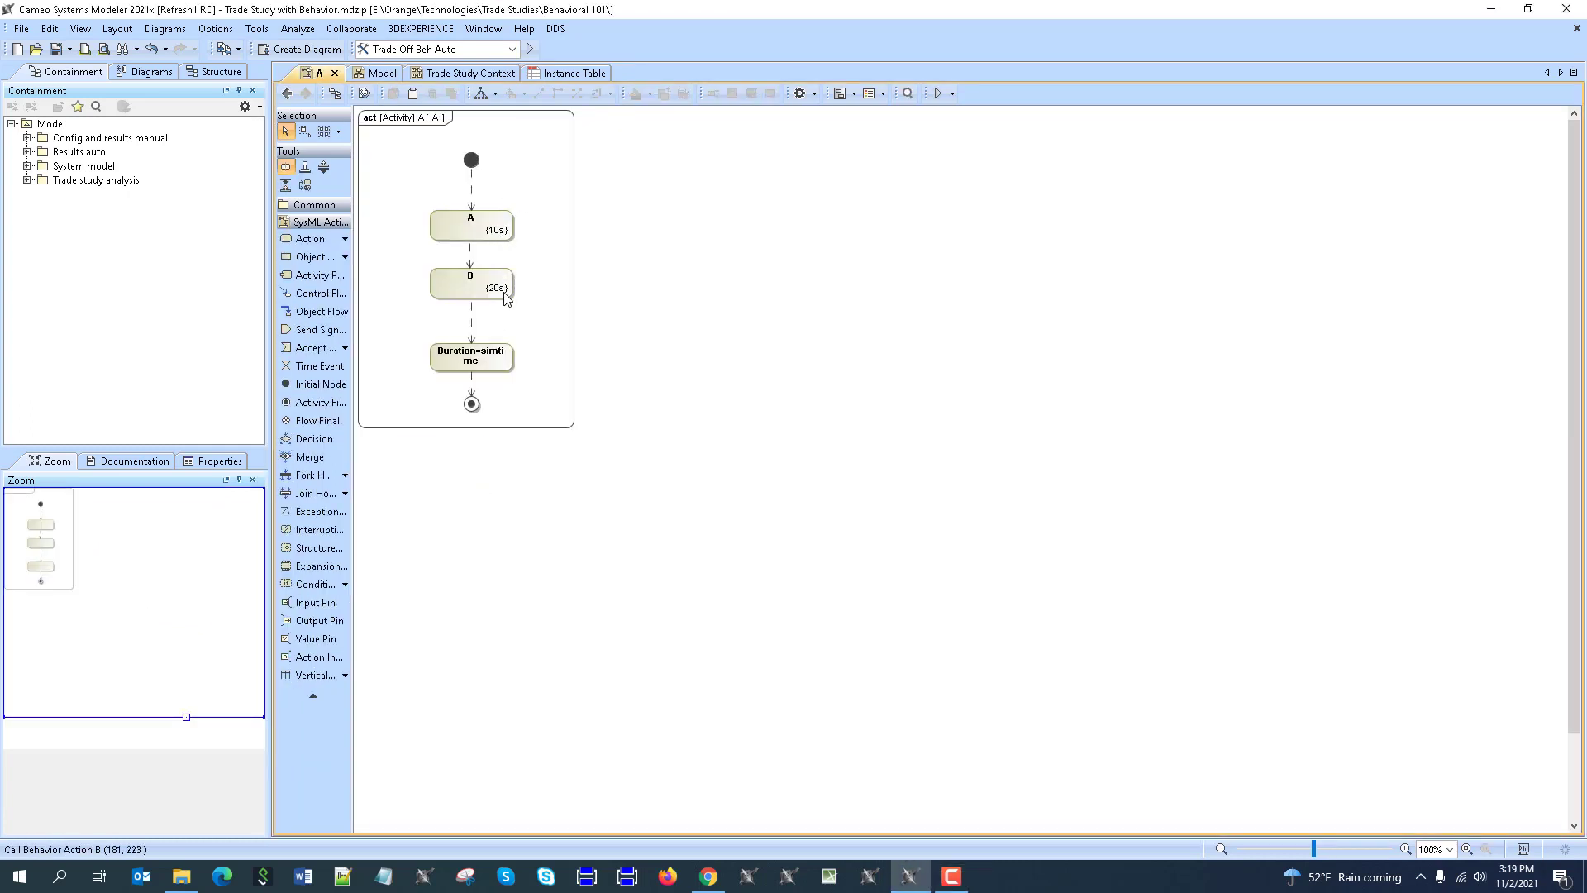
pyautogui.scroll(3, 488, 368)
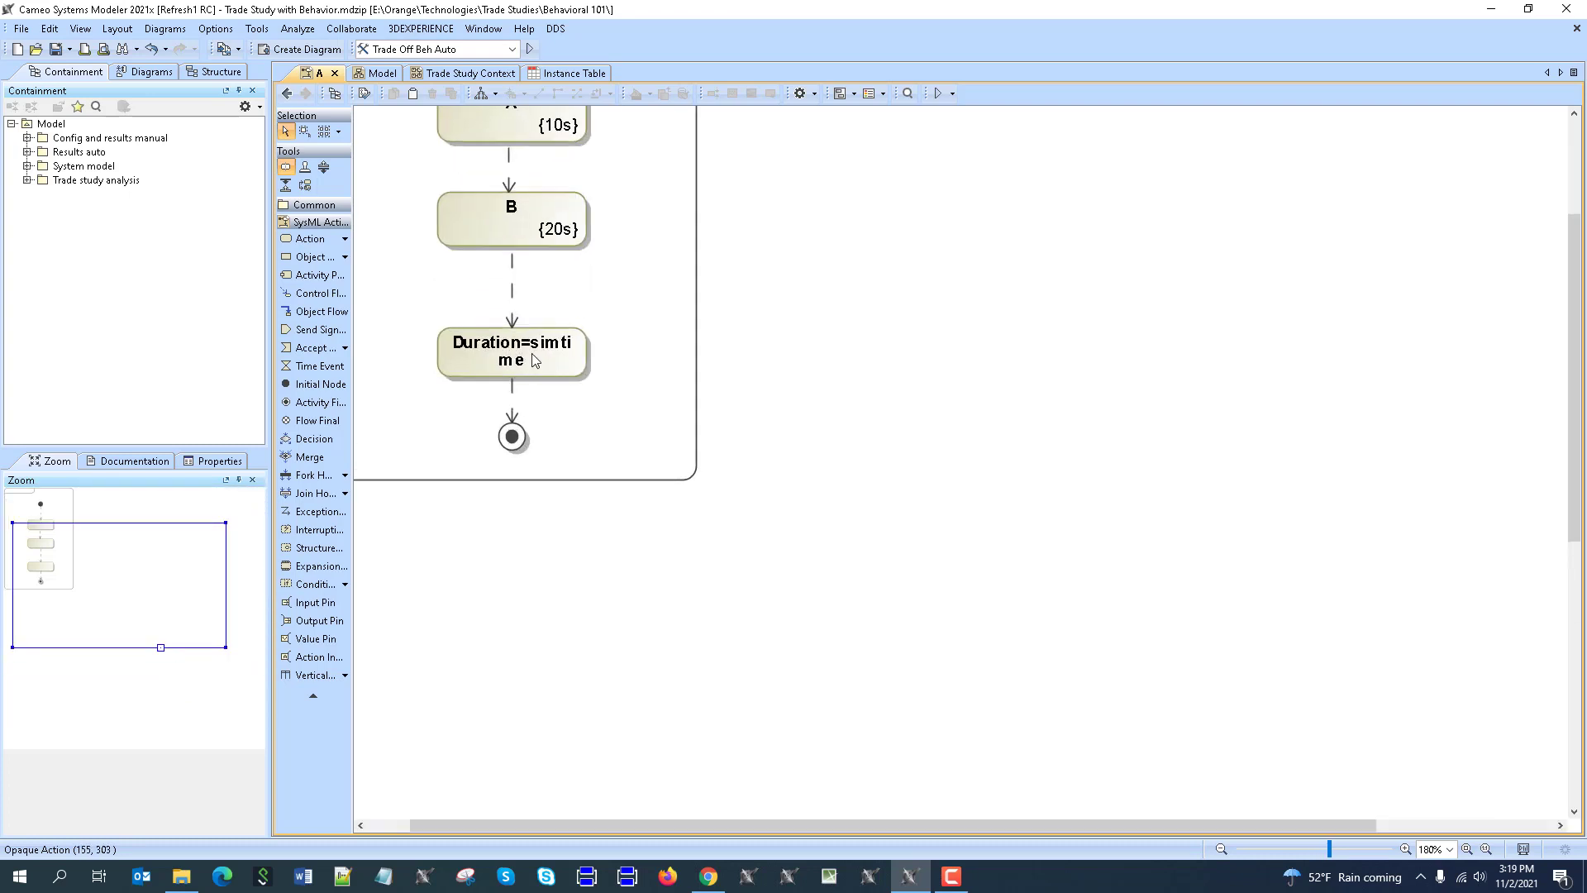
pyautogui.click(290, 92)
pyautogui.doubleClick(608, 469)
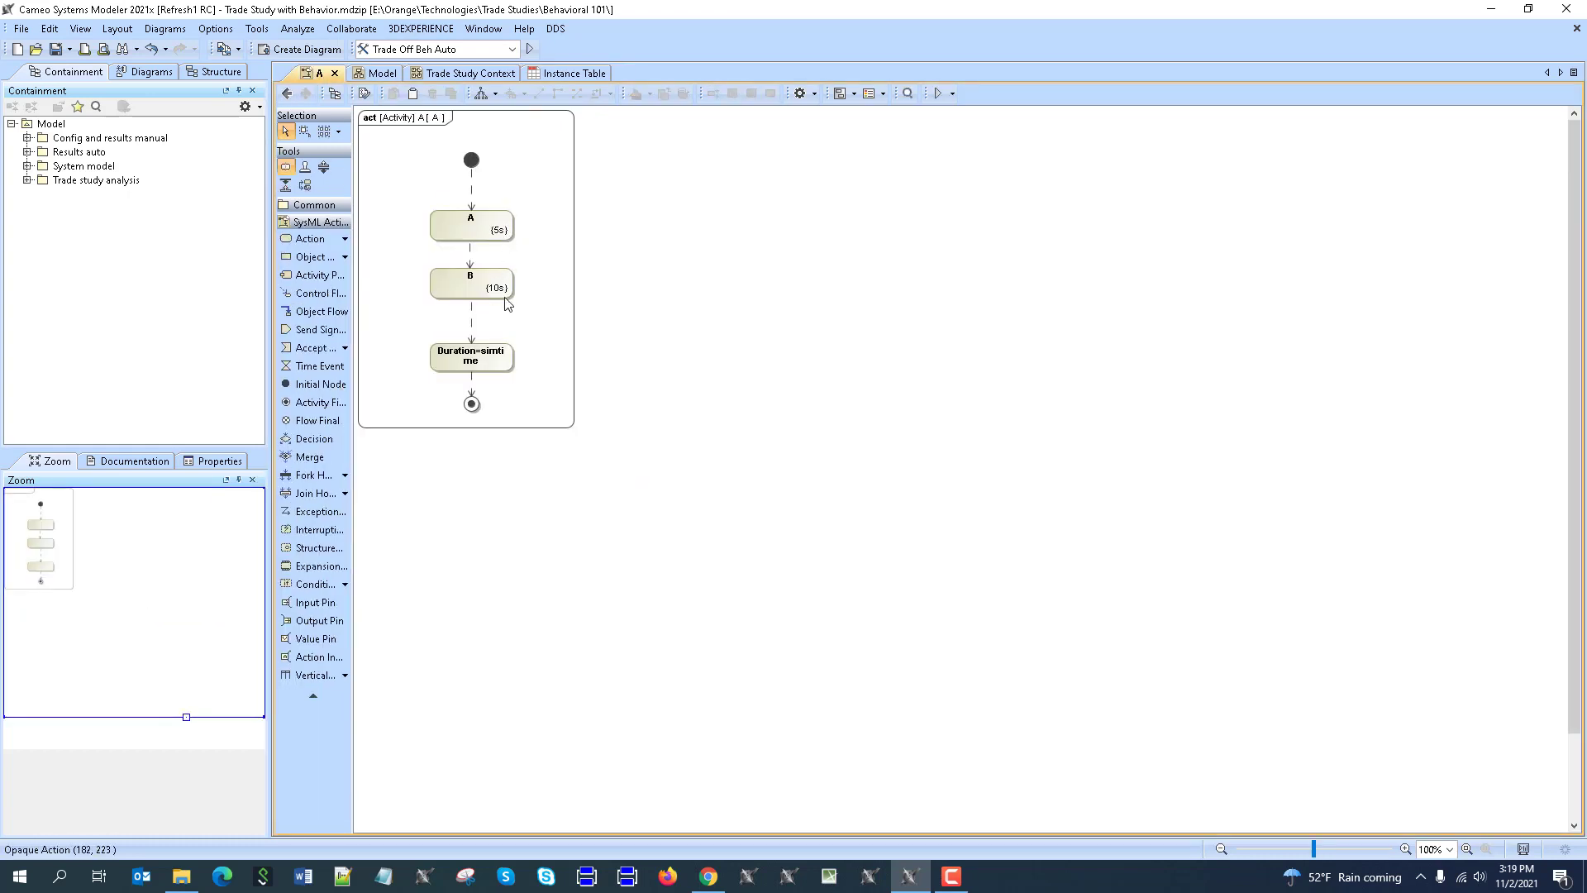
pyautogui.click(289, 93)
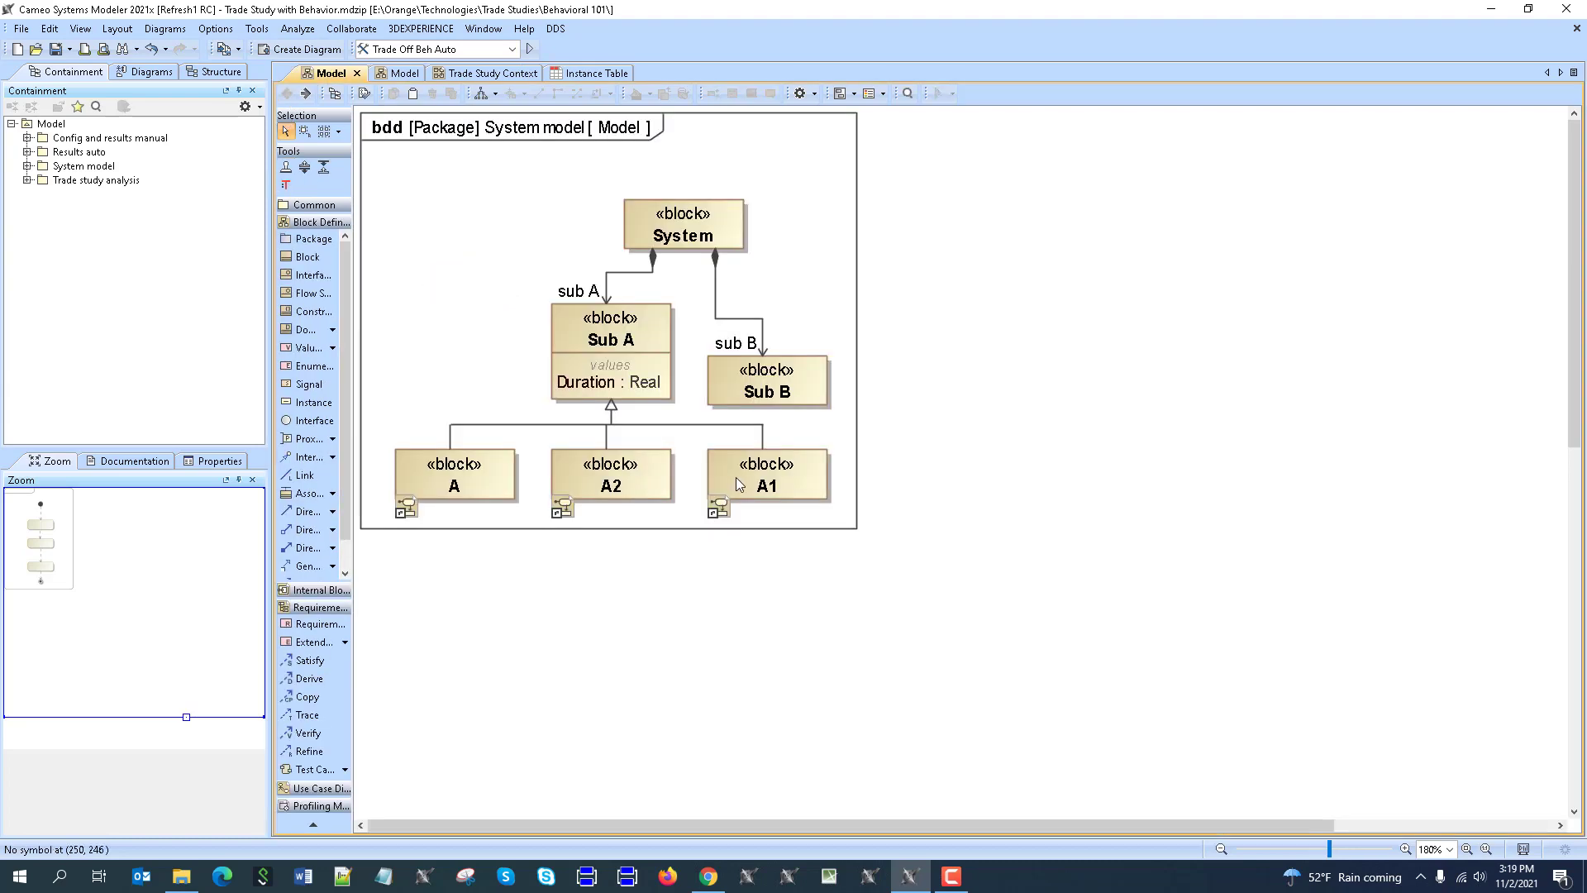
pyautogui.click(763, 486)
pyautogui.doubleClick(763, 486)
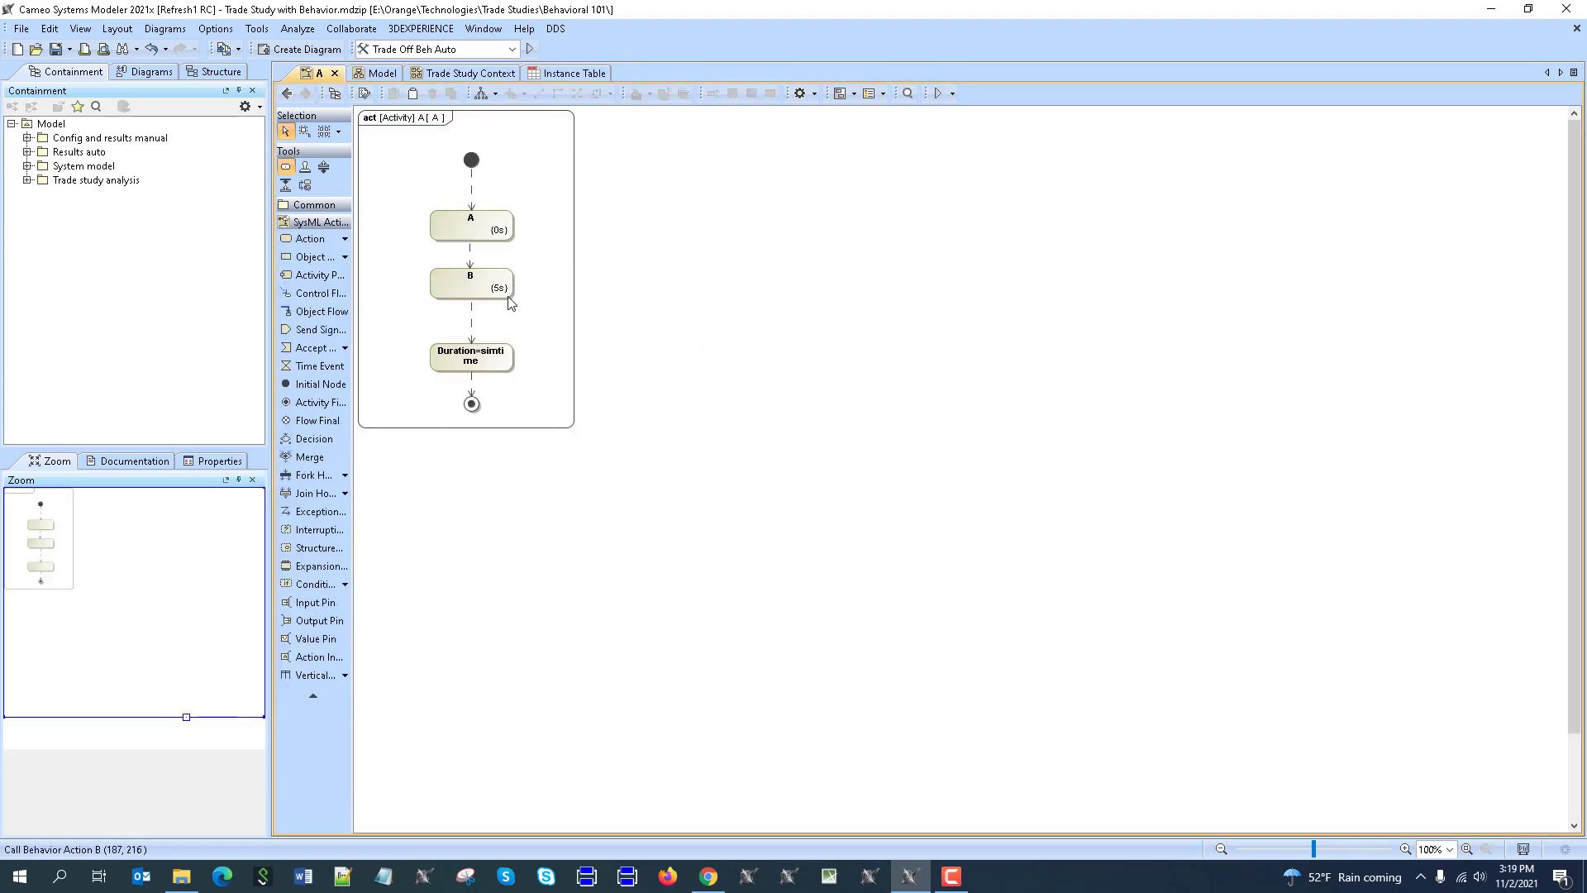
pyautogui.click(288, 93)
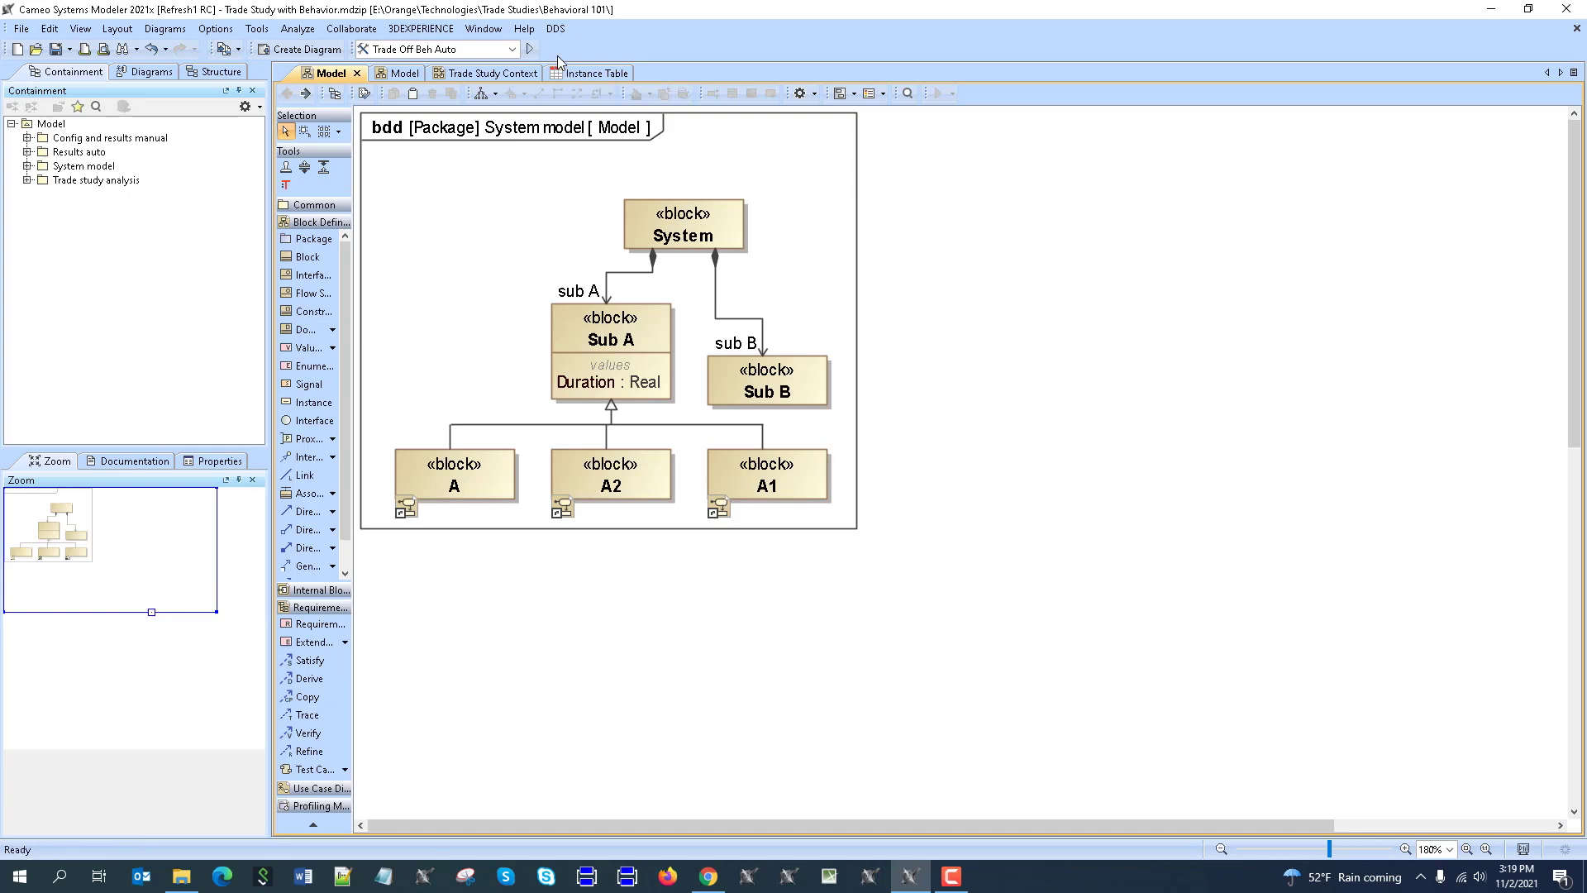
# - Delete the old Instance Table and all trade study context instances from Config and results manual
pyautogui.click(27, 152)
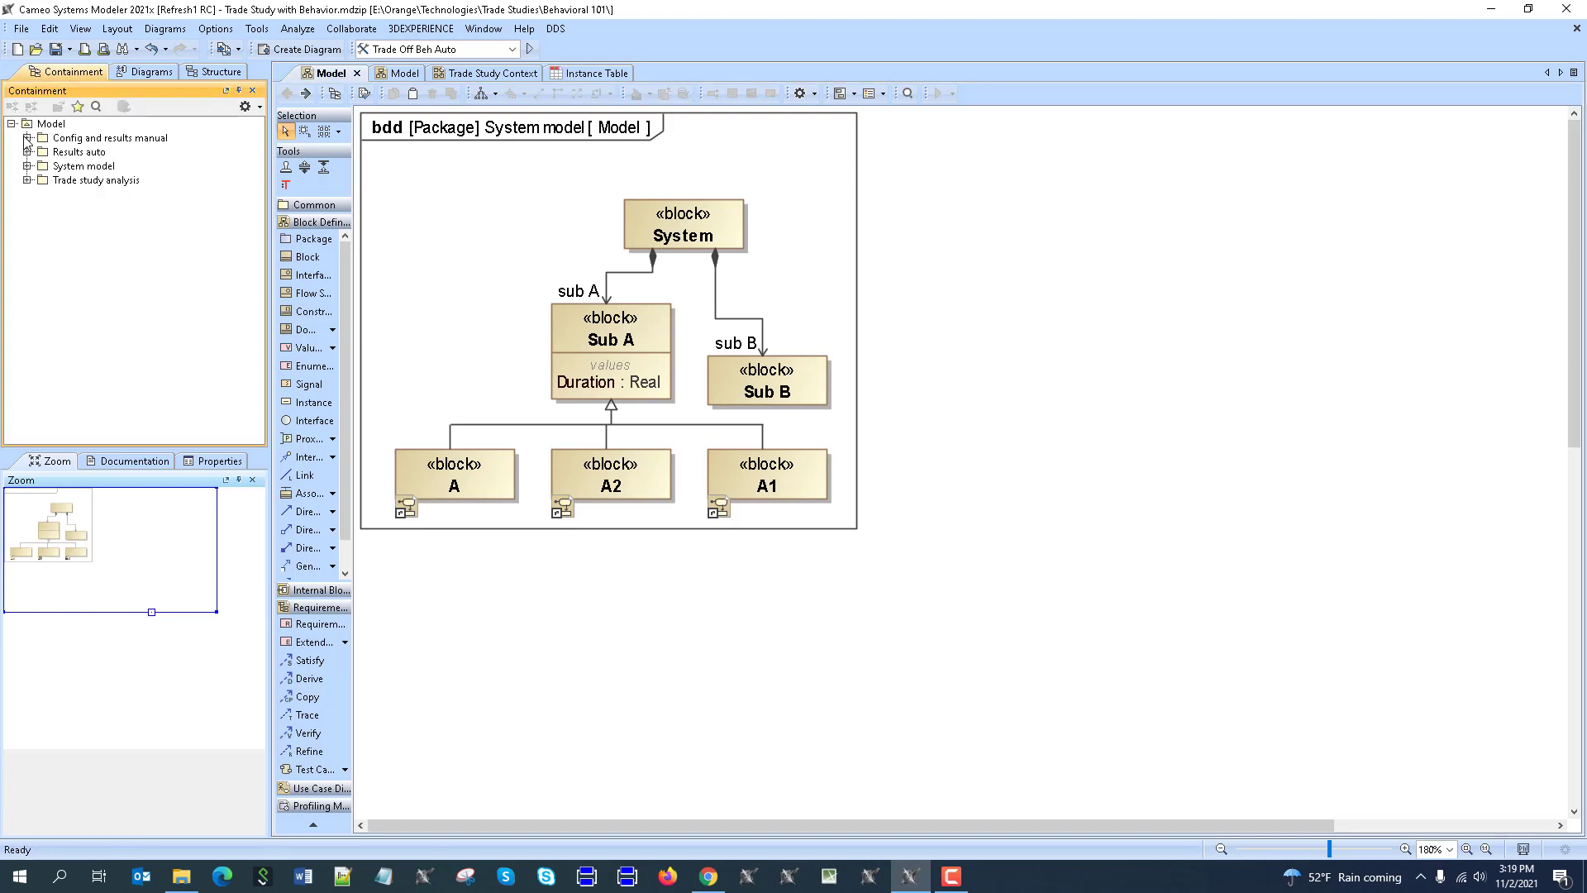
pyautogui.click(27, 138)
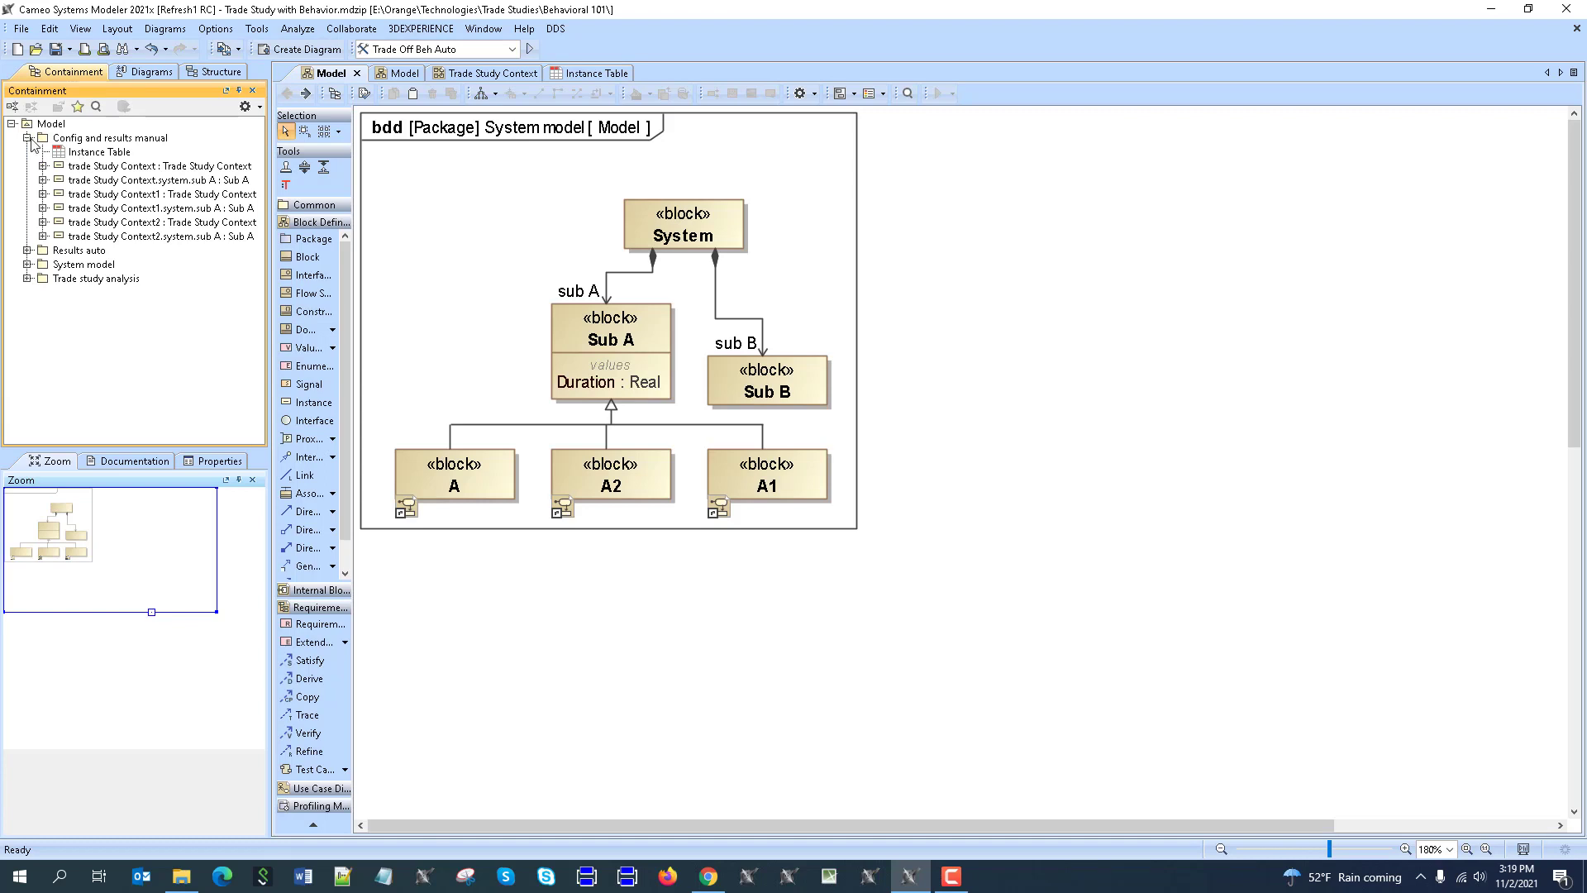
pyautogui.doubleClick(99, 153)
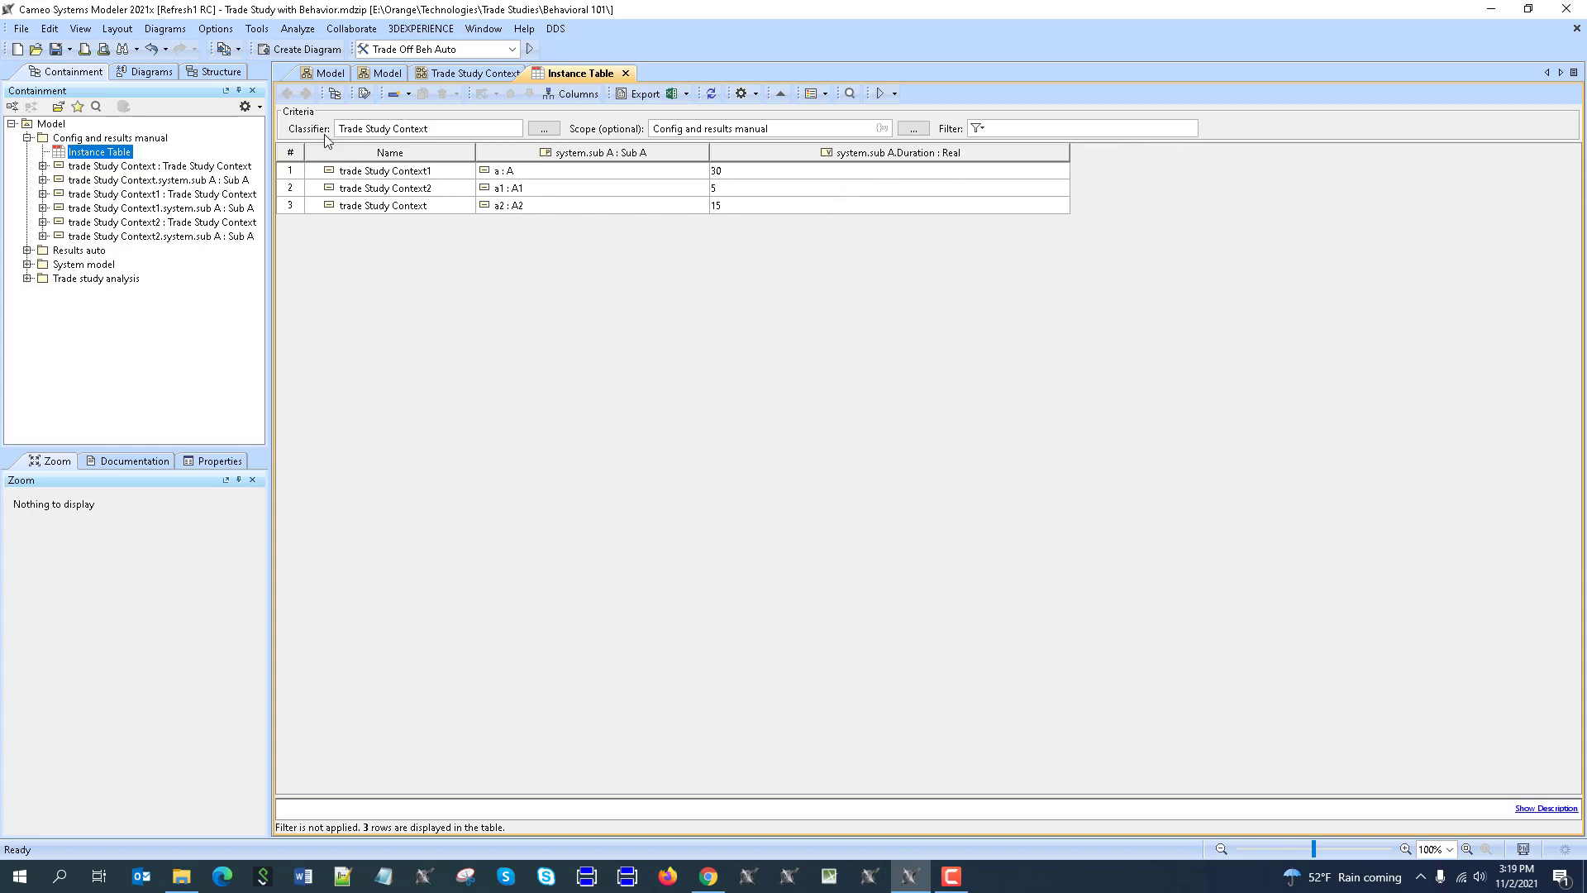
pyautogui.keyDown('shift'); pyautogui.click(123, 237); pyautogui.keyUp('shift')
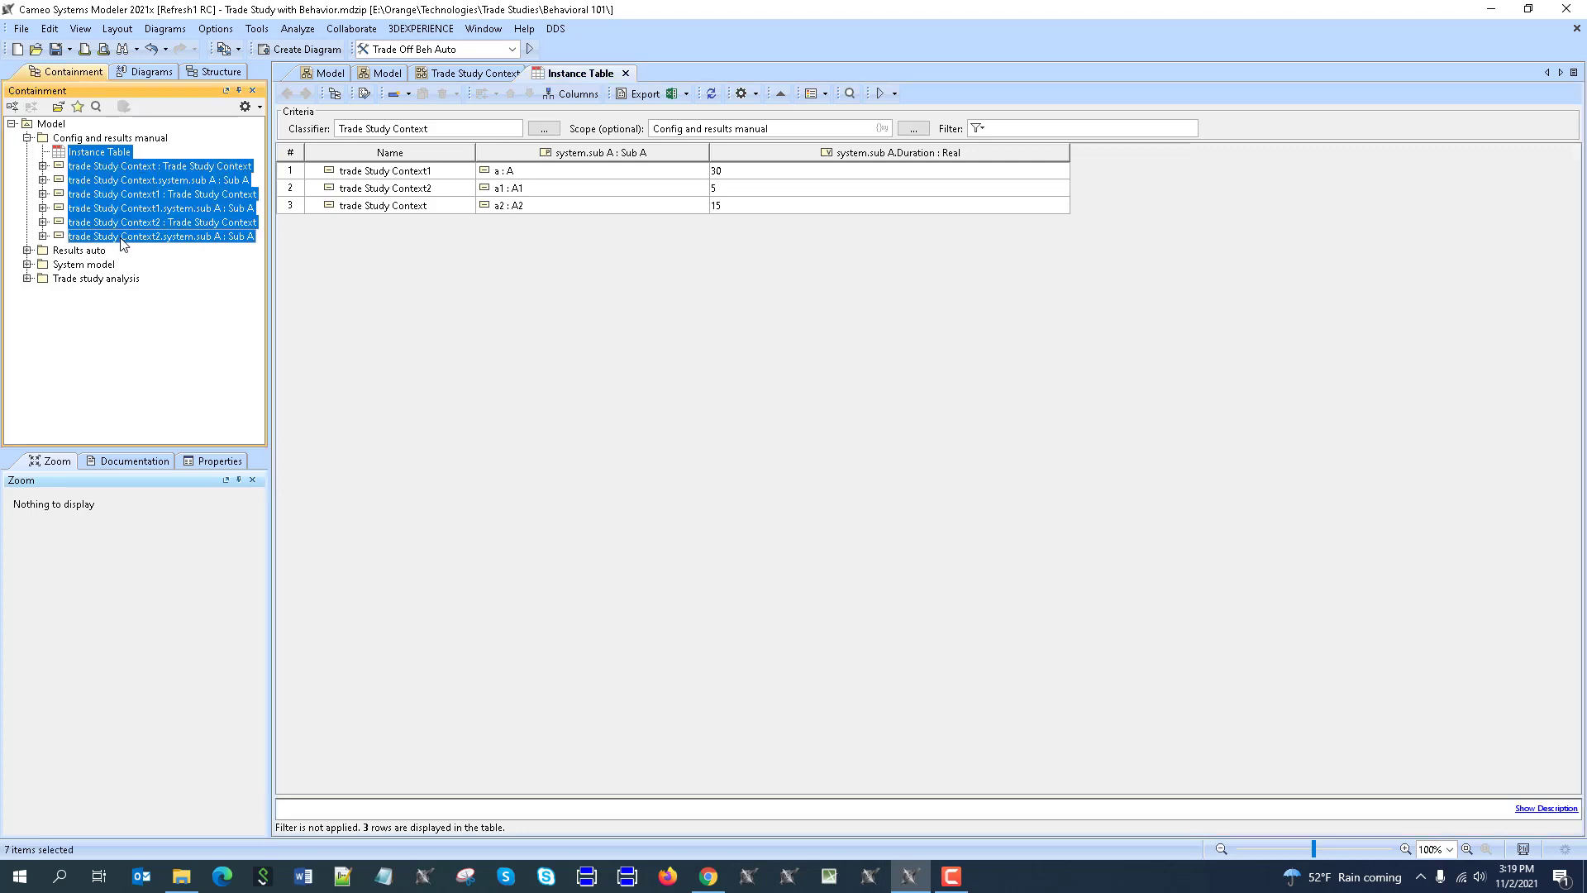
pyautogui.press('Delete')
# - Create a new Instance Table in Config and results manual with the System block as classifier
pyautogui.click(109, 138)
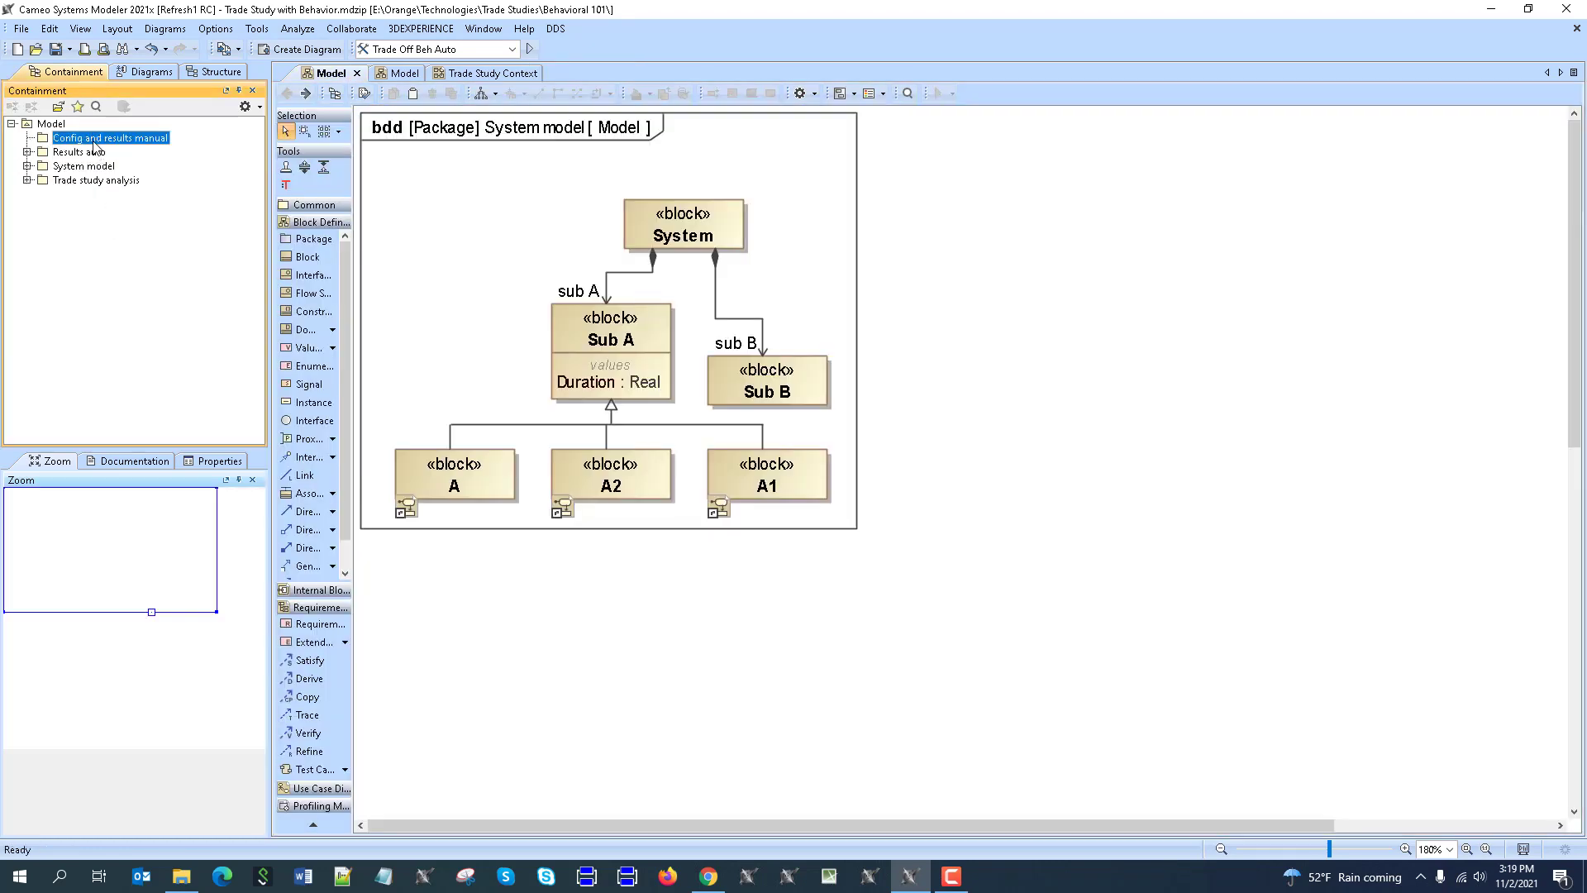
pyautogui.click(298, 48)
pyautogui.doubleClick(638, 274)
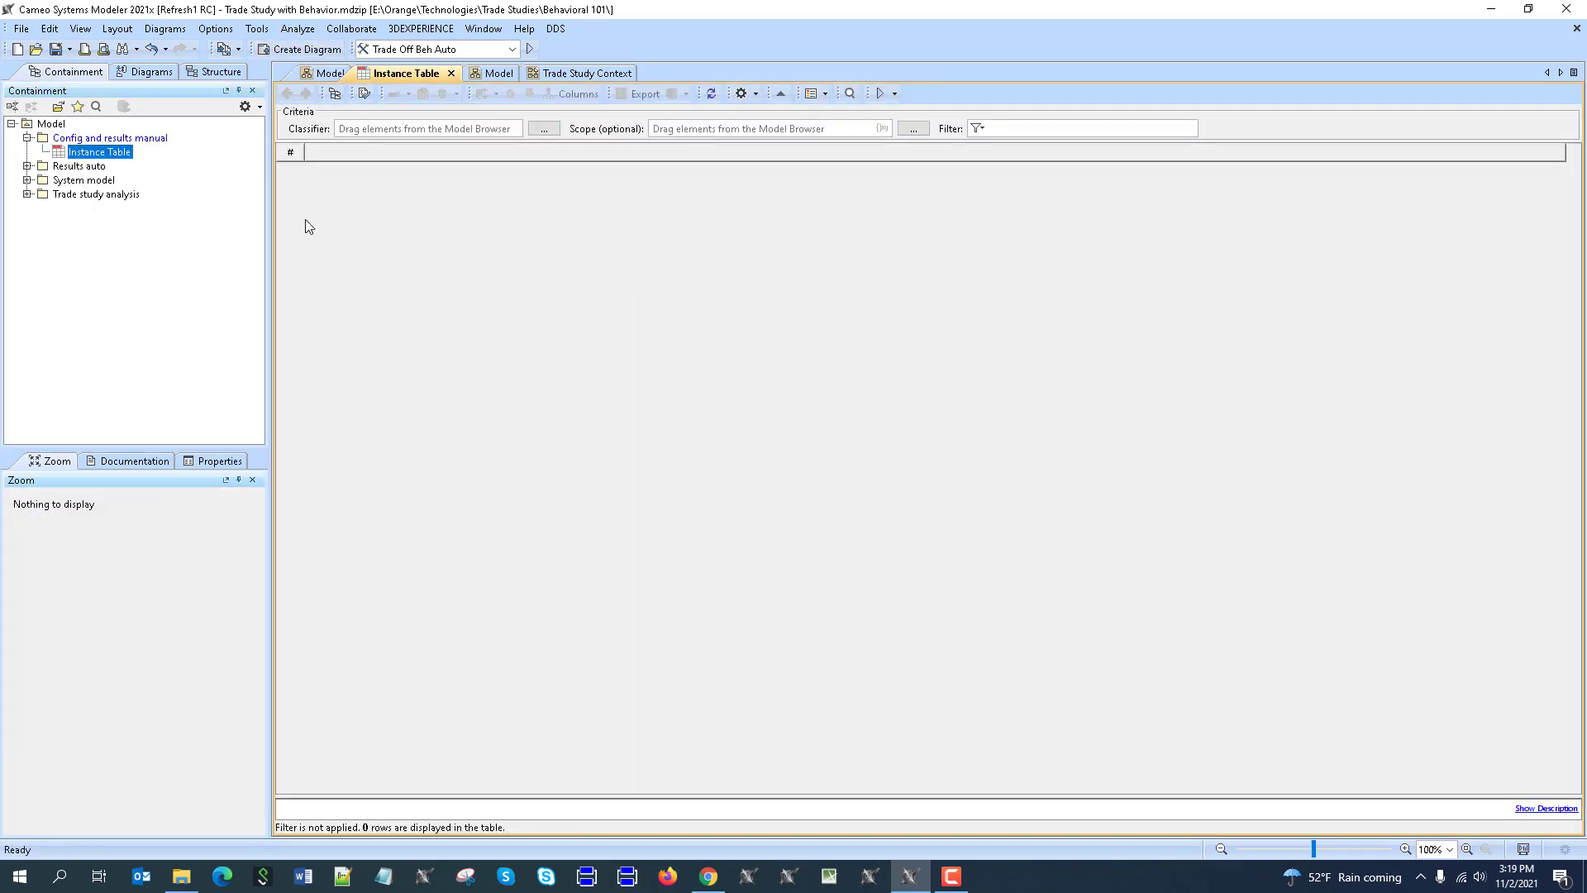
pyautogui.click(26, 194)
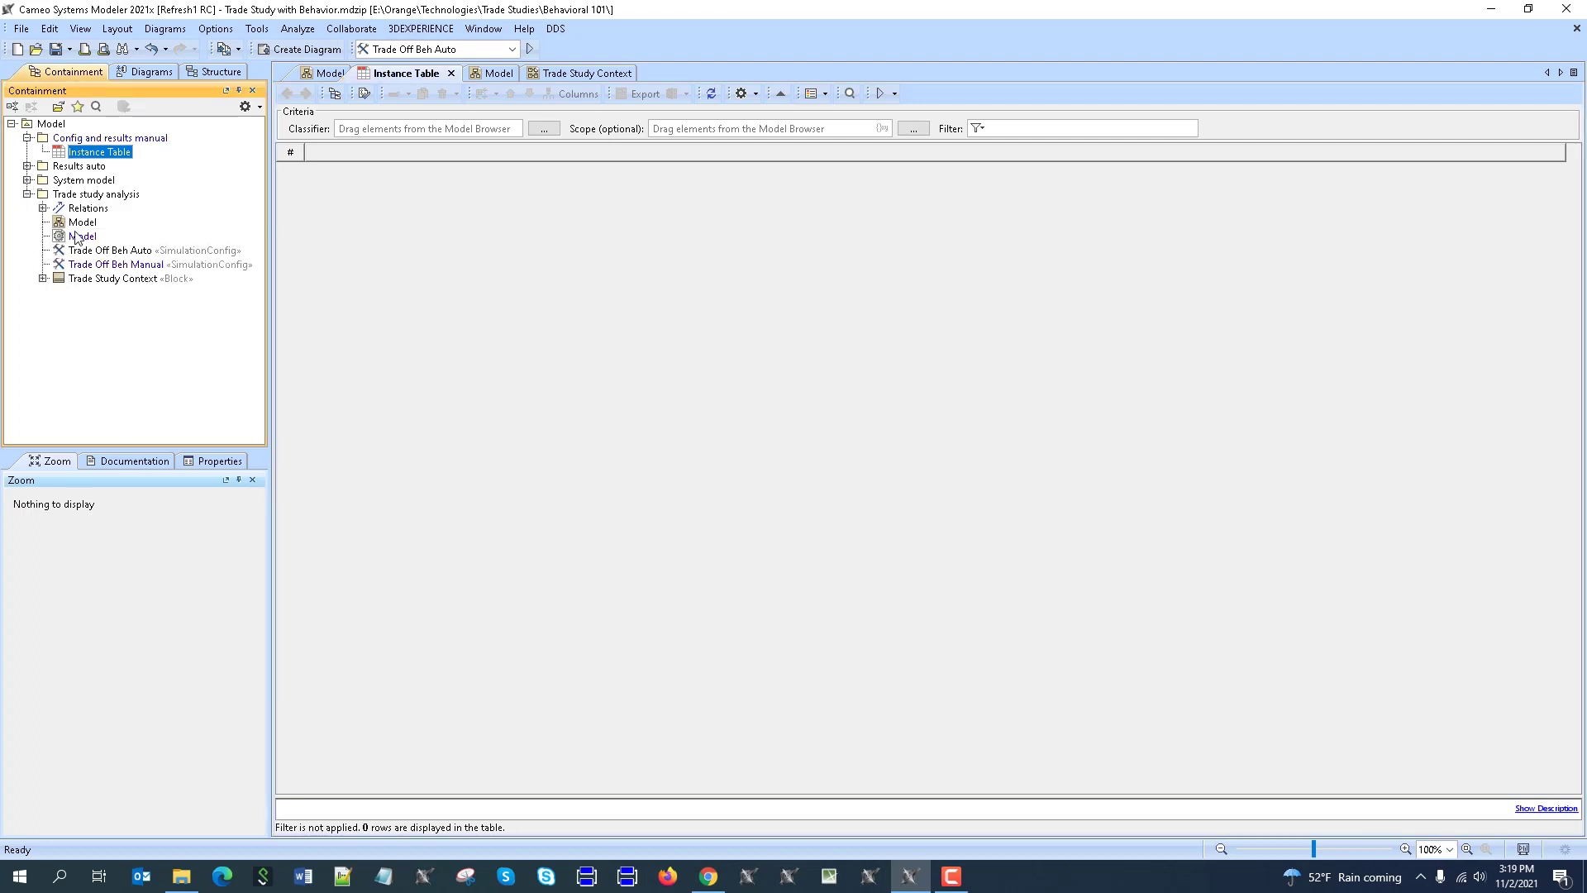
pyautogui.click(112, 278)
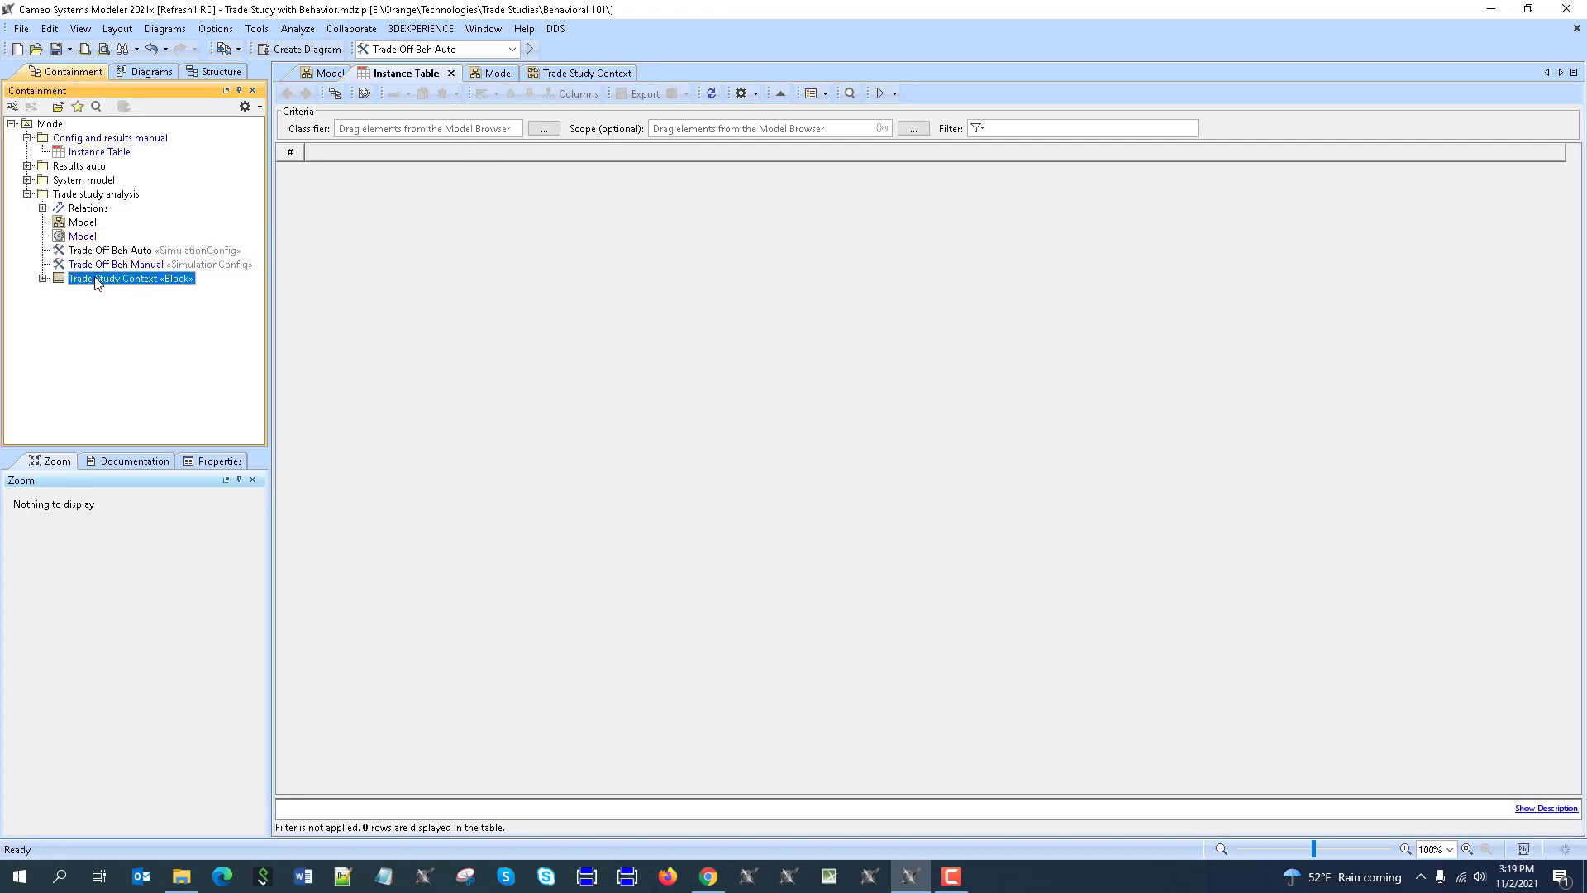
pyautogui.click(27, 180)
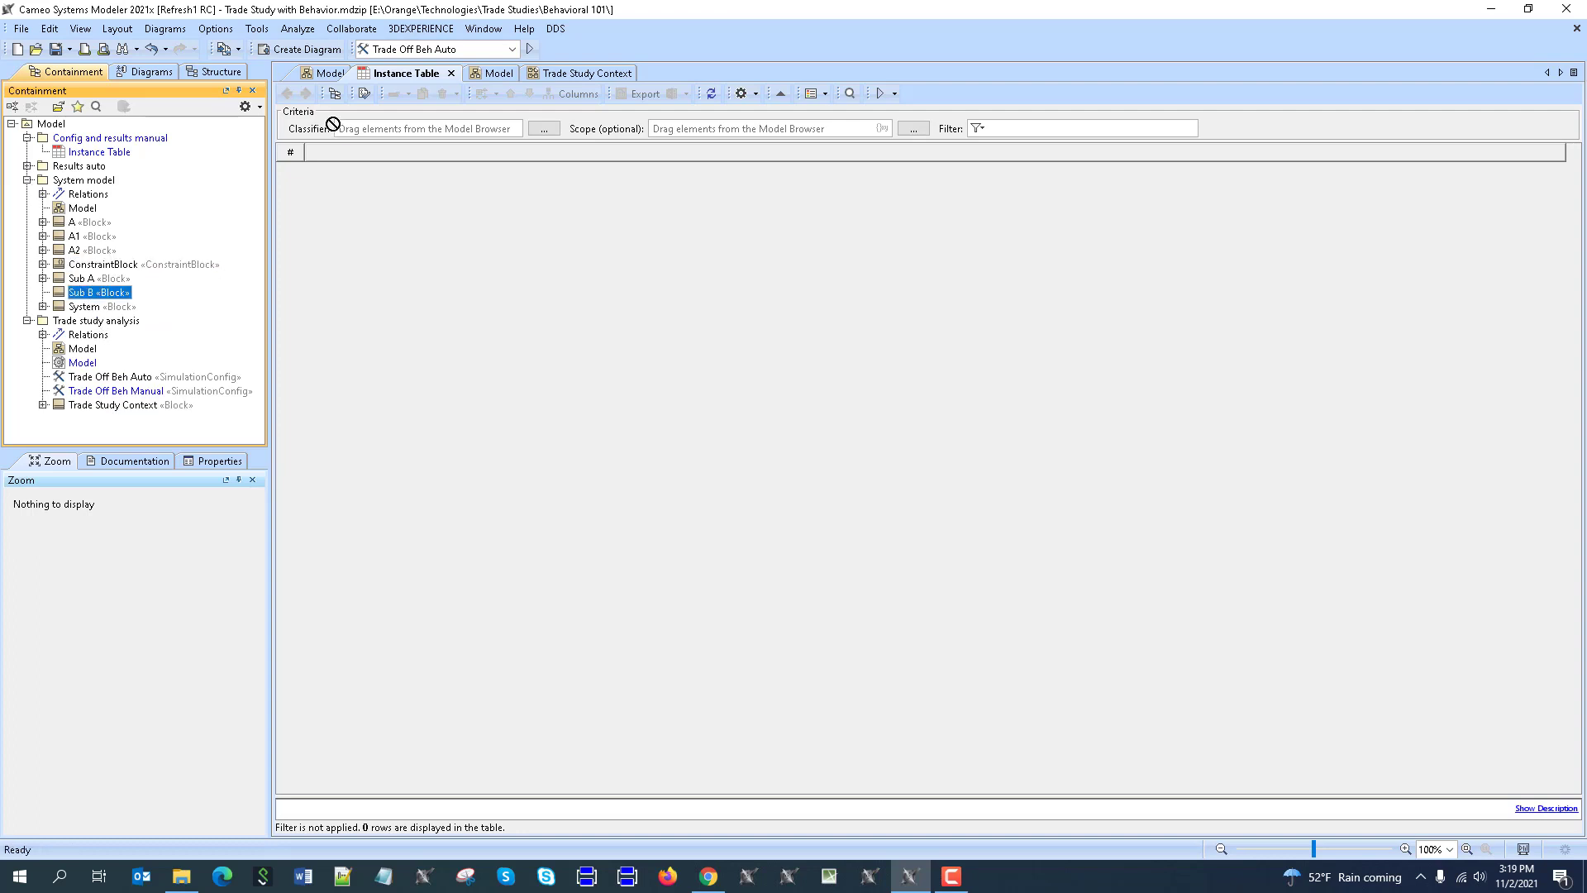
pyautogui.moveTo(90, 307); pyautogui.dragTo(353, 129)
# - Show the sub A and sub A Duration columns in the table
pyautogui.click(570, 94)
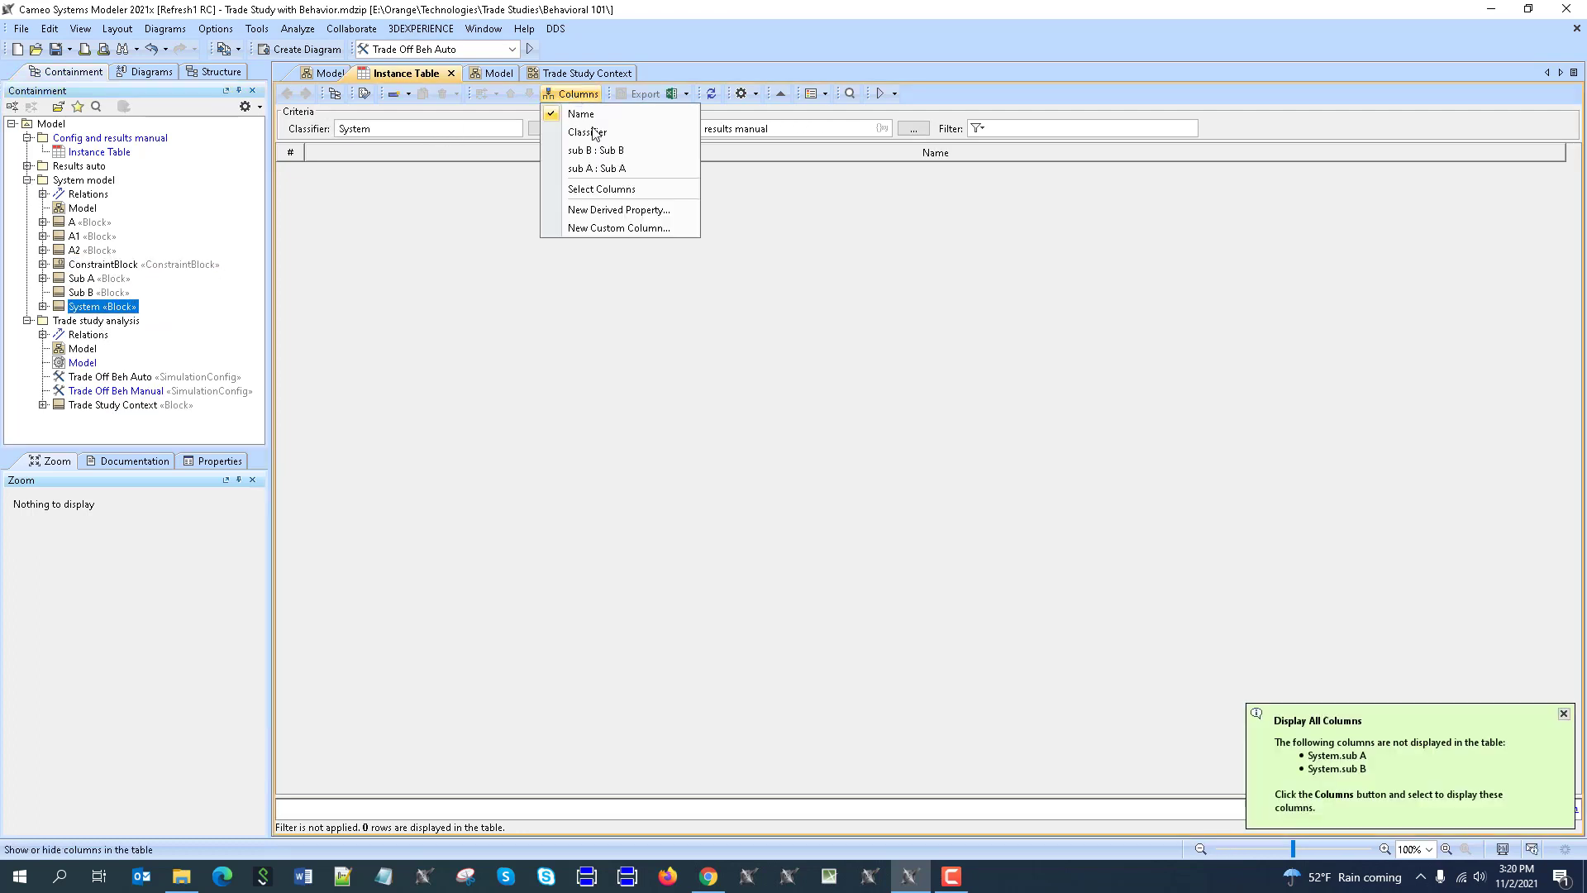
pyautogui.click(601, 188)
pyautogui.click(628, 317)
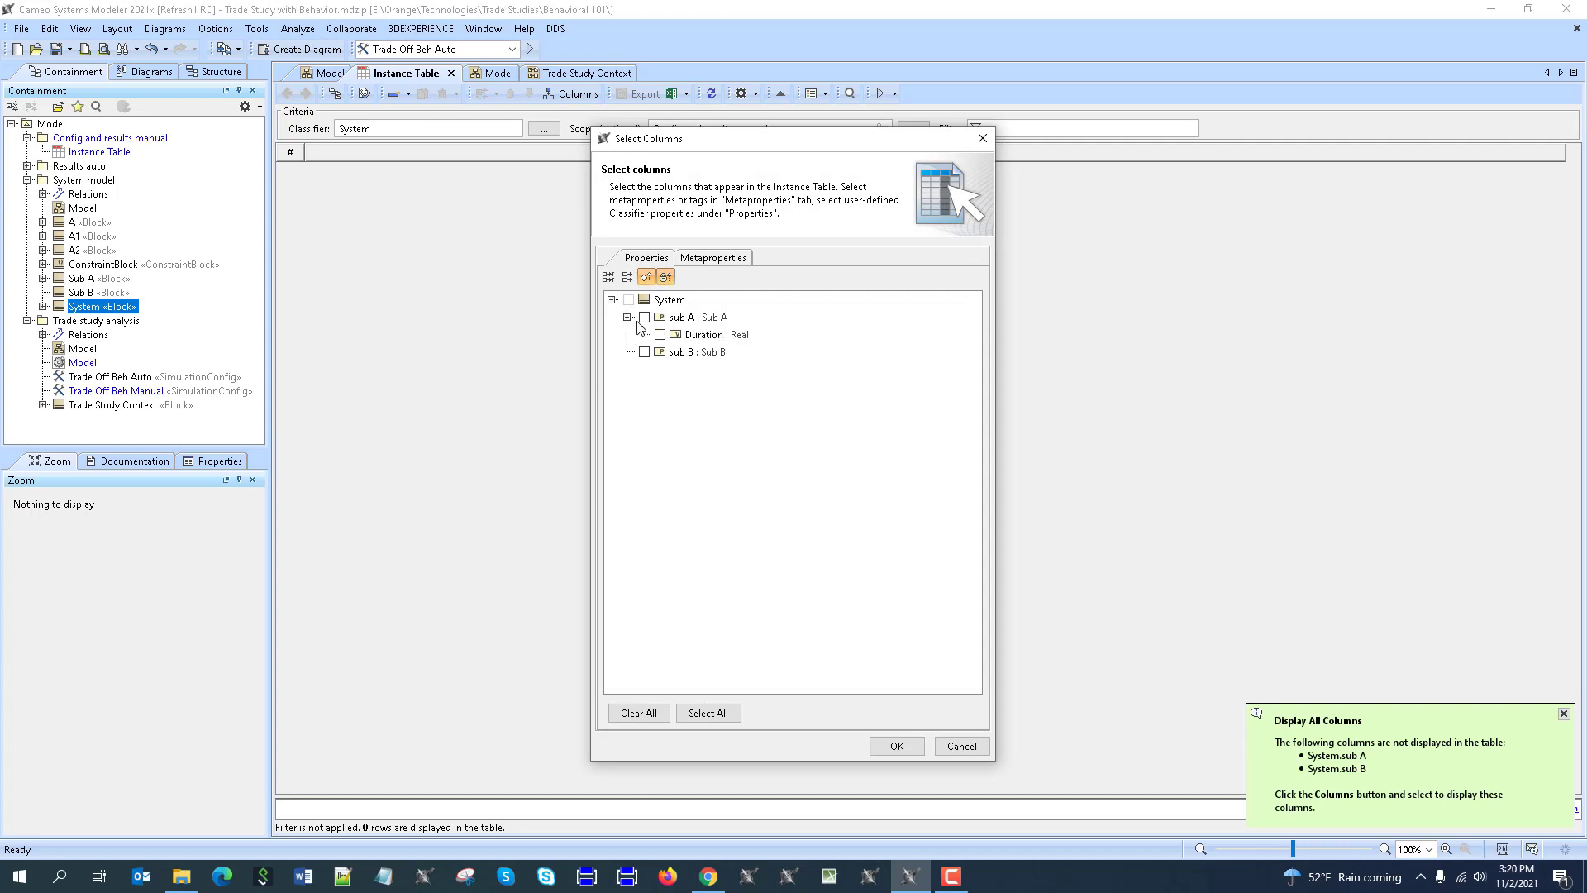
pyautogui.click(716, 335)
pyautogui.click(661, 336)
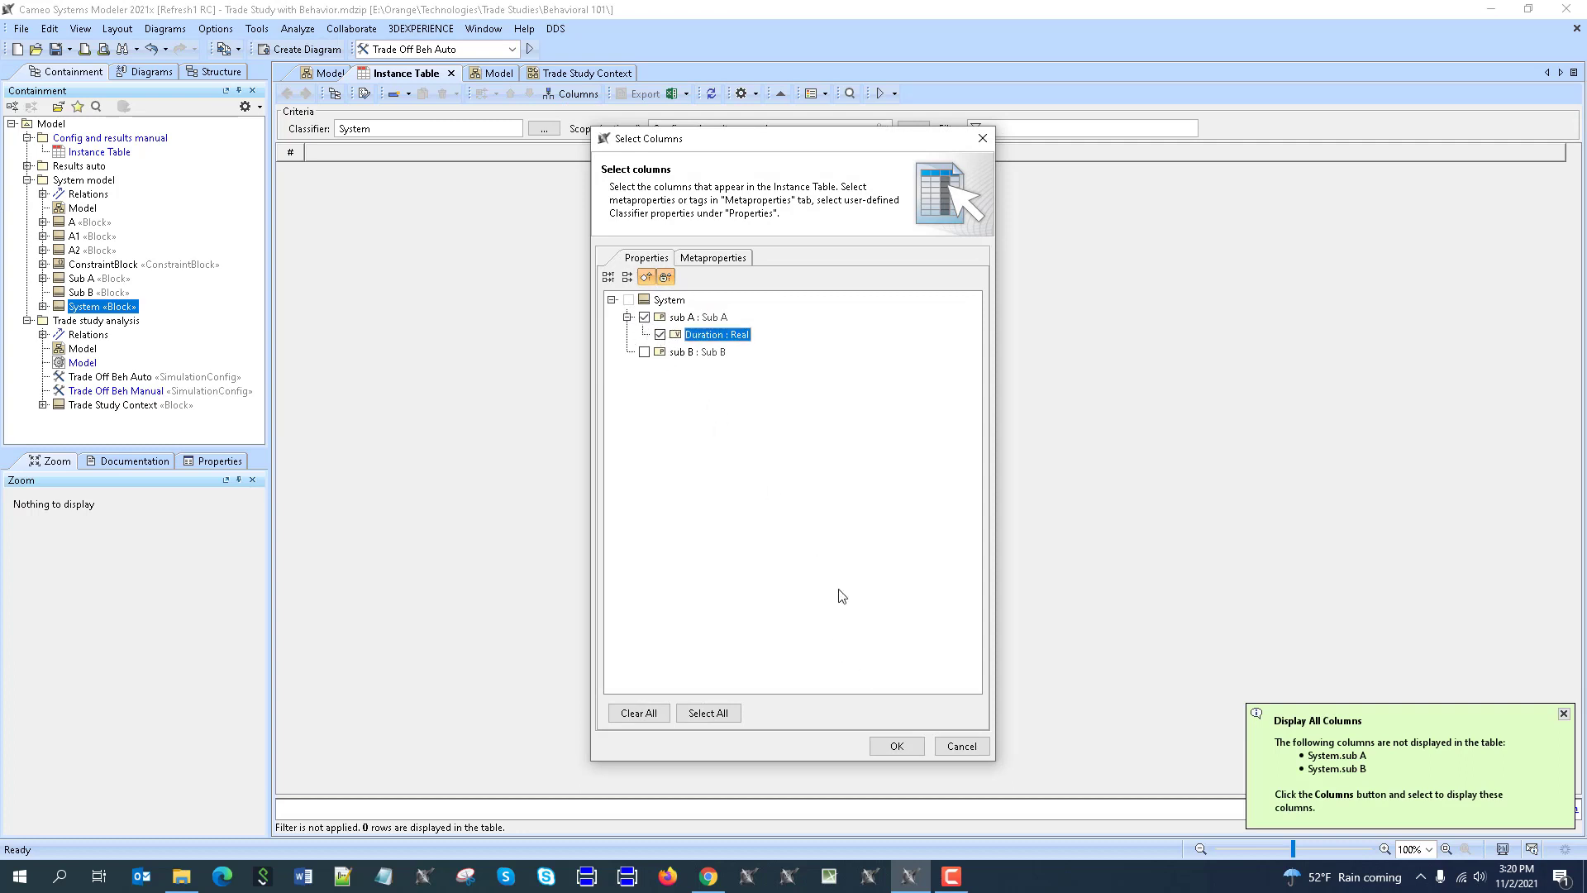
pyautogui.click(897, 745)
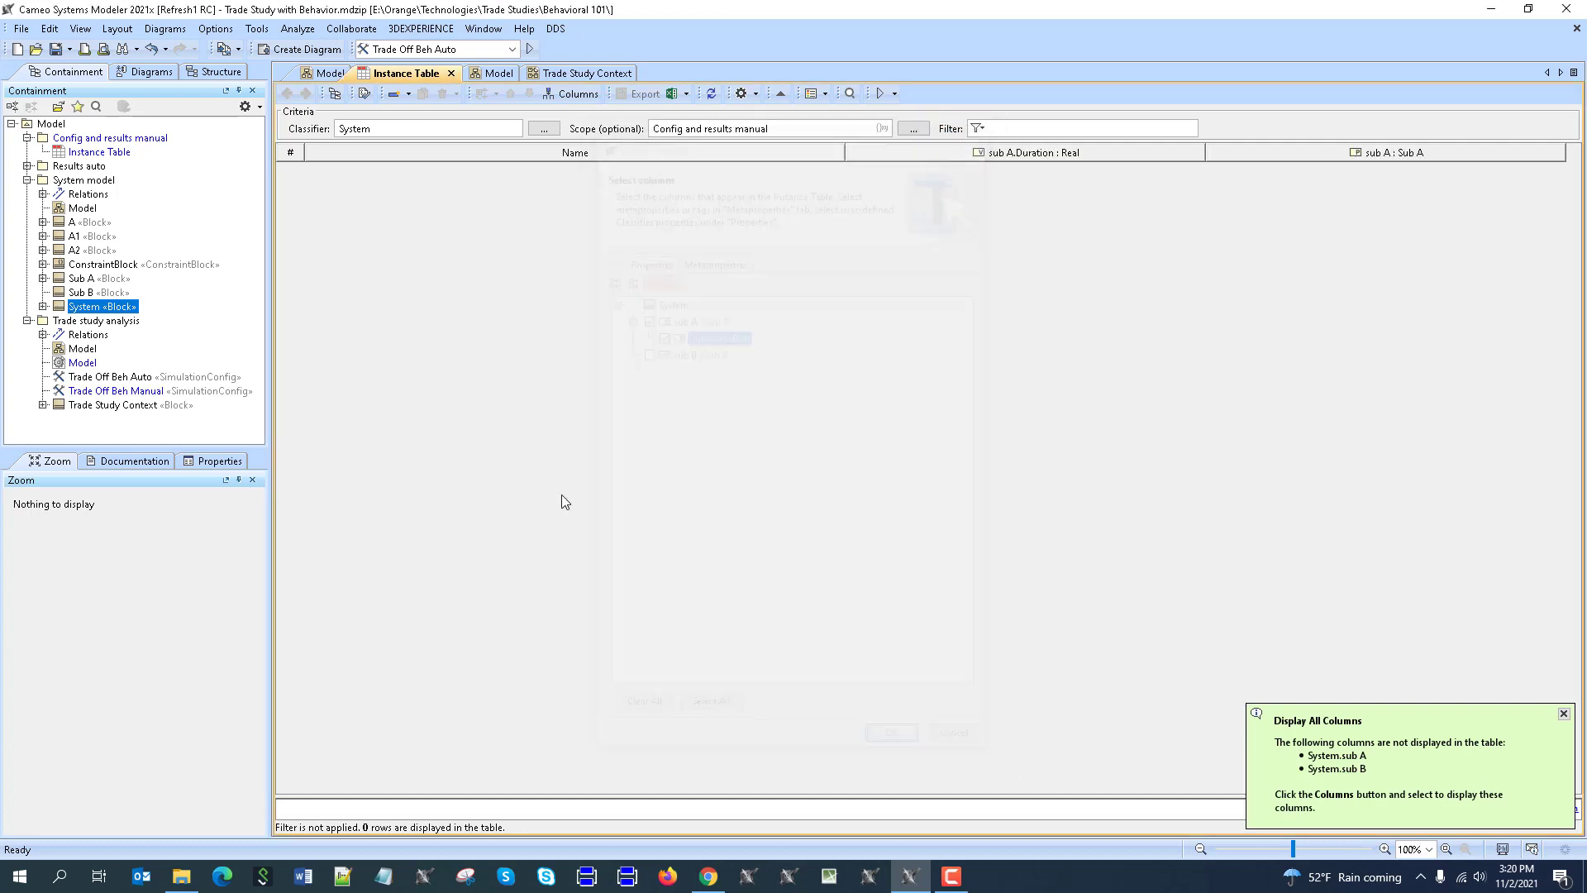
# - Create three System instances with parts as table rows
pyautogui.click(408, 95)
pyautogui.click(435, 118)
pyautogui.click(409, 94)
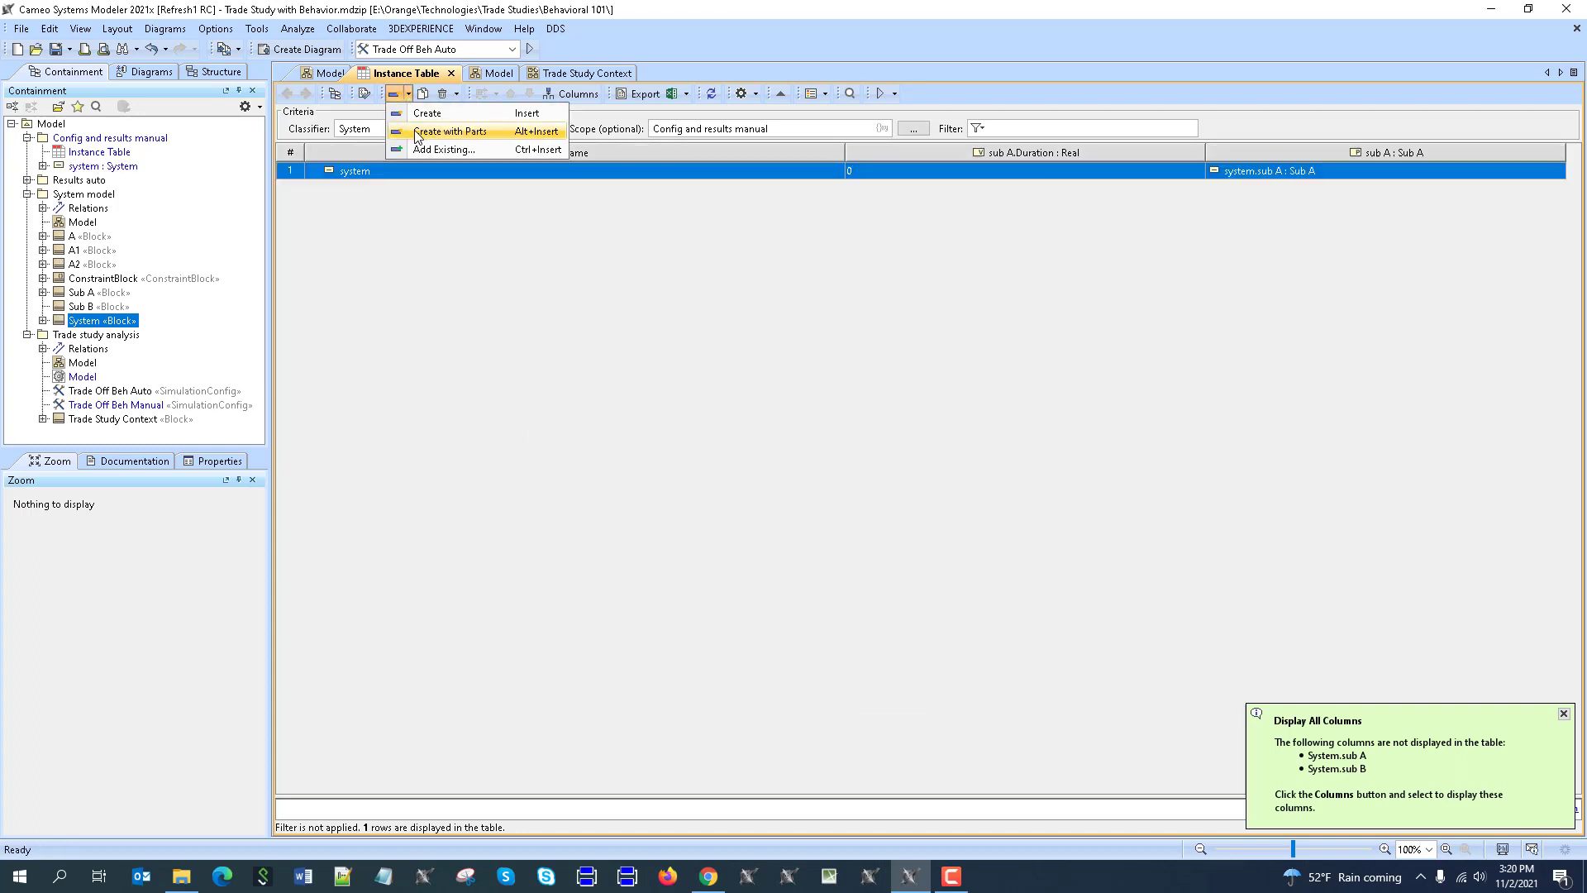
pyautogui.click(434, 129)
pyautogui.click(408, 95)
pyautogui.click(434, 132)
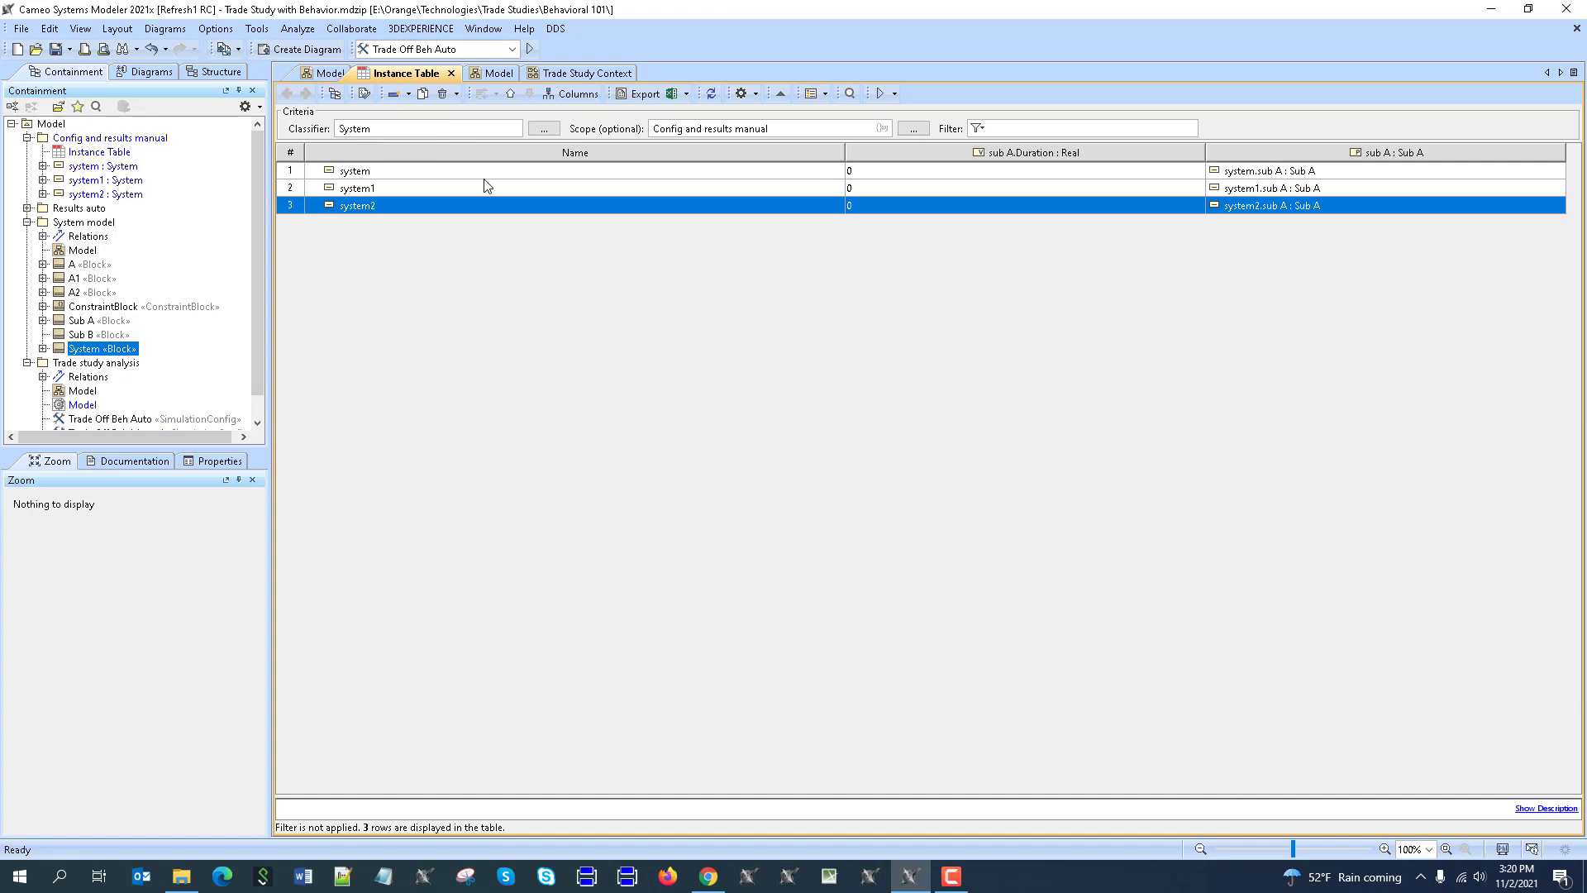
pyautogui.click(1007, 373)
# - Set system's sub A to an instance of A and system1's sub A to an instance of A1
pyautogui.doubleClick(1326, 171)
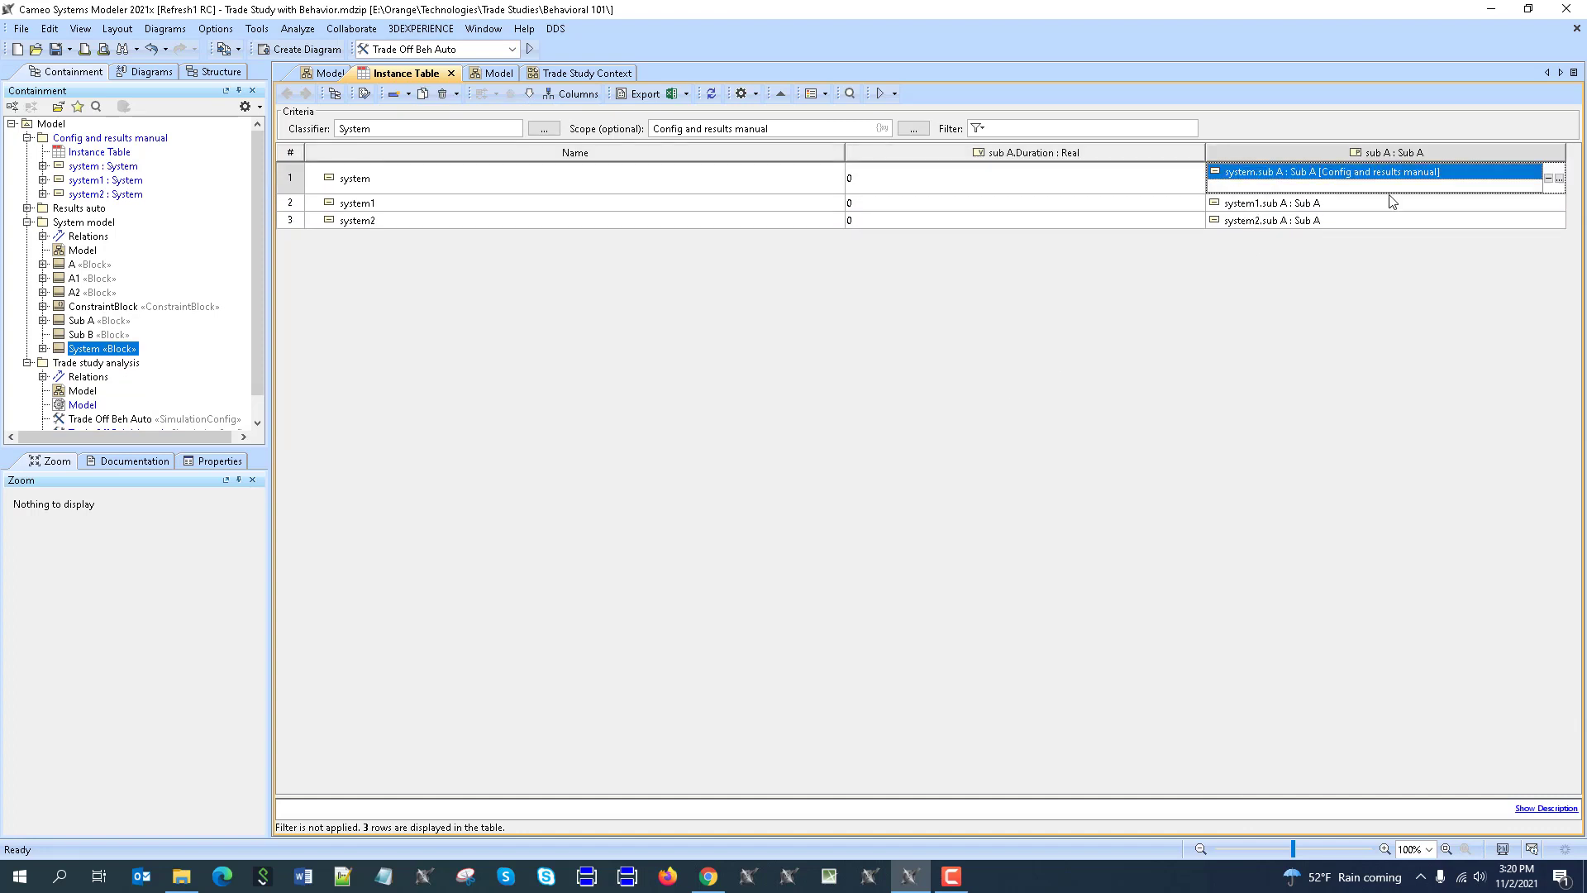
pyautogui.click(1549, 182)
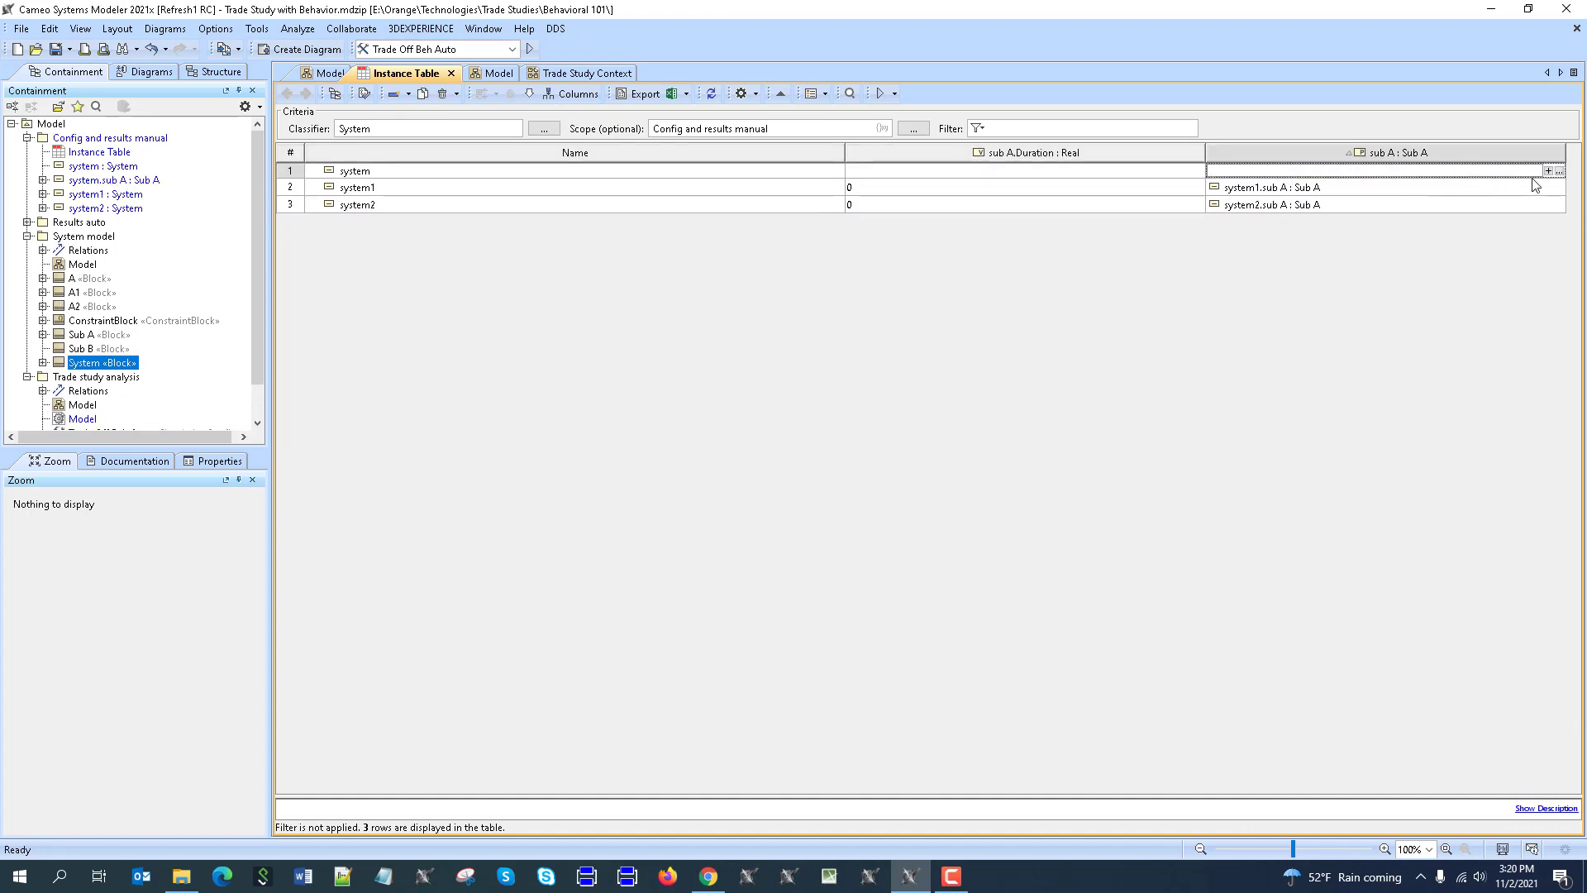
pyautogui.click(1552, 173)
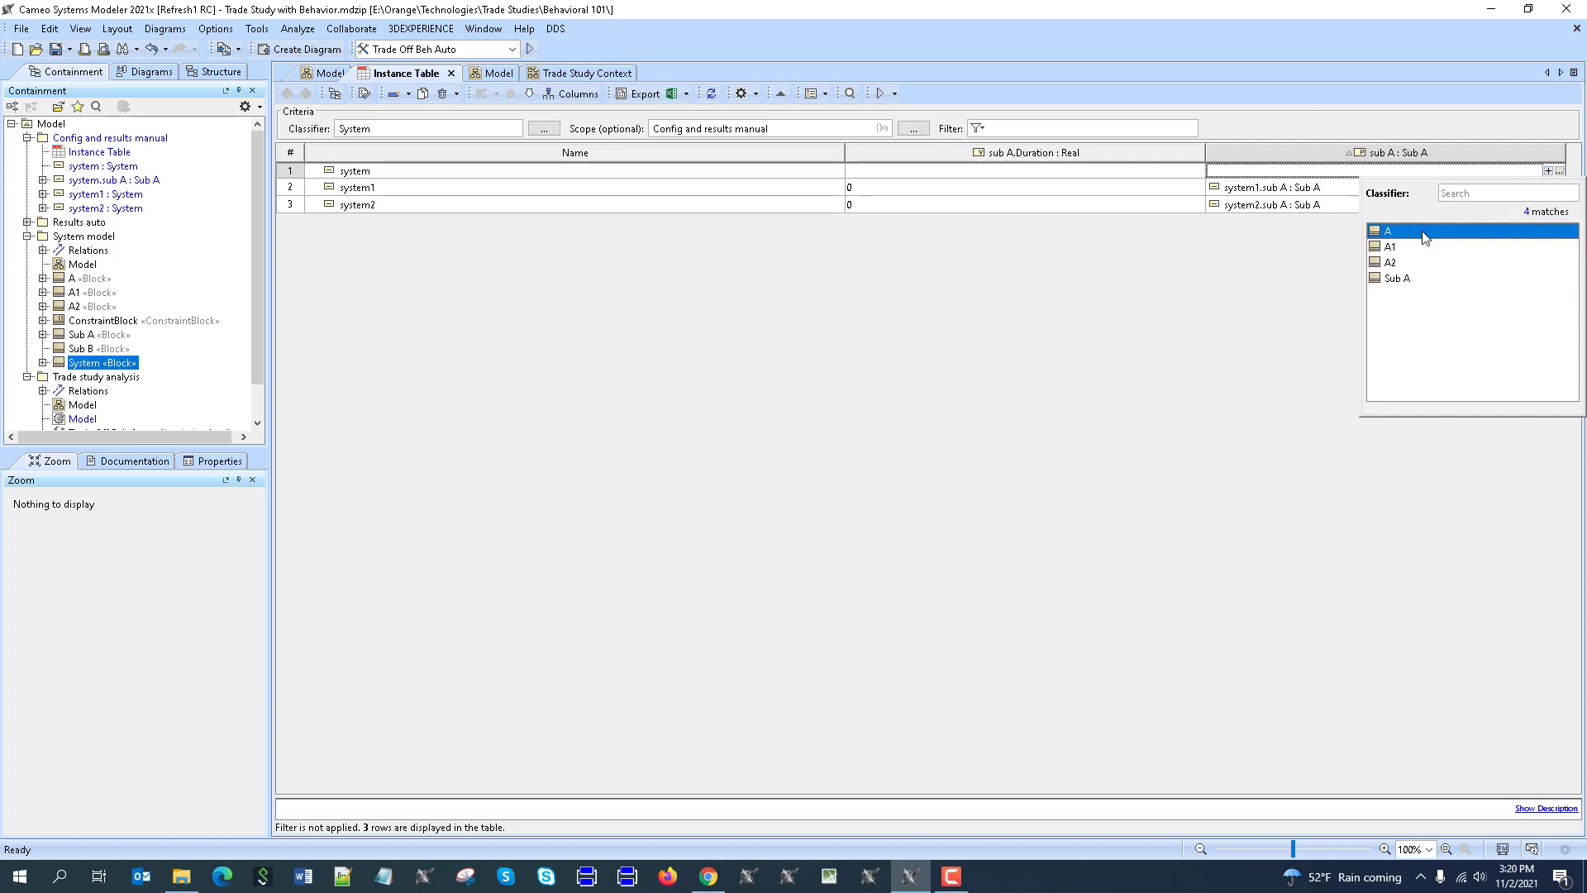
pyautogui.click(1423, 236)
pyautogui.doubleClick(1365, 187)
pyautogui.click(1551, 199)
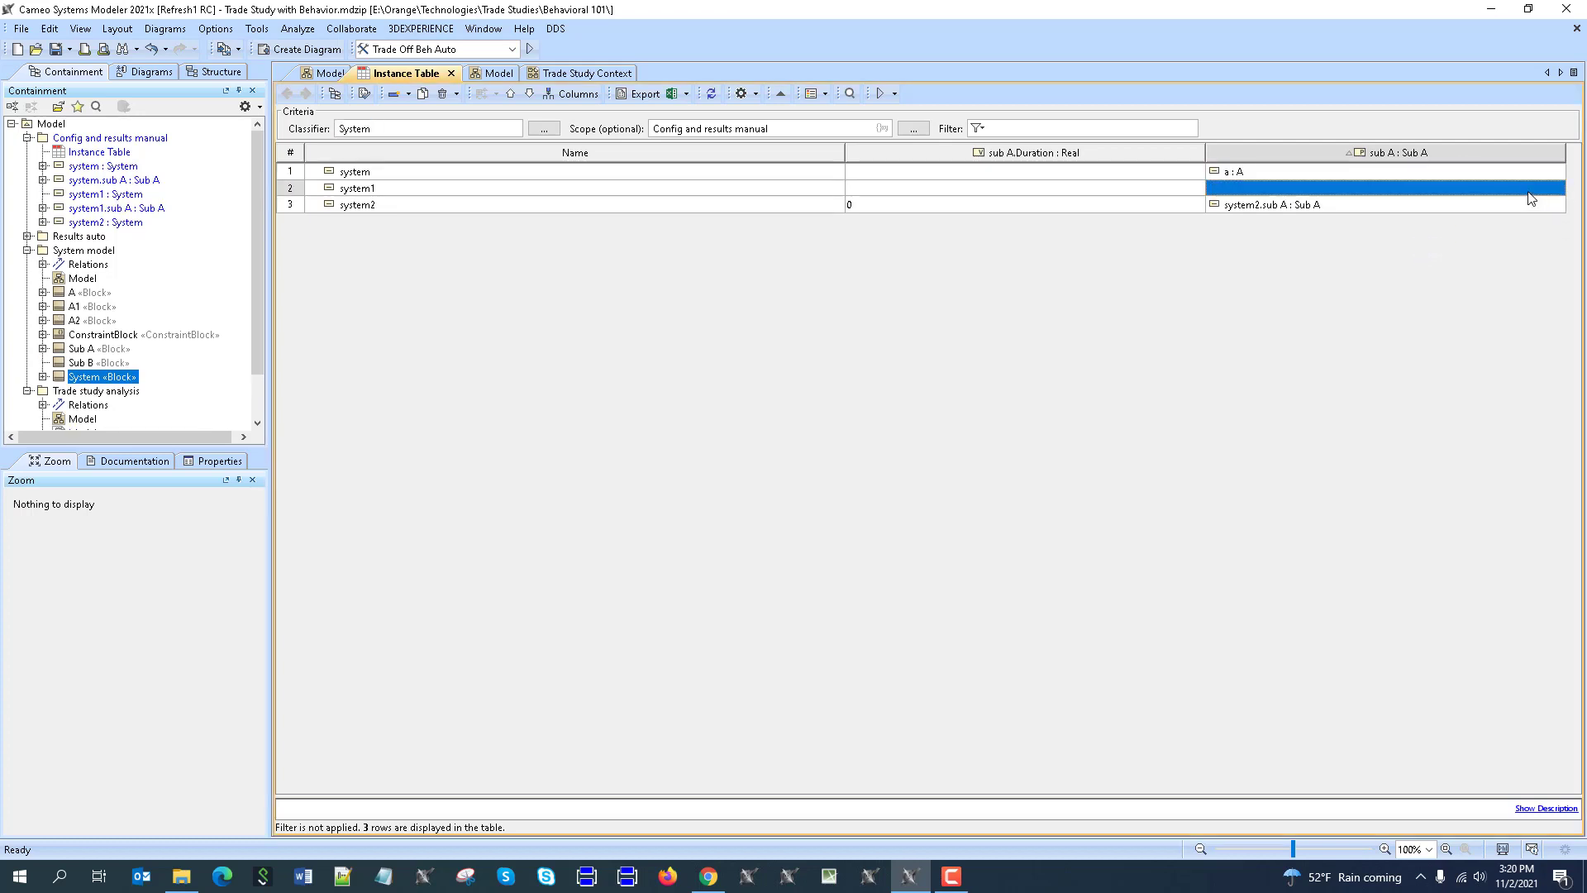
pyautogui.click(1549, 190)
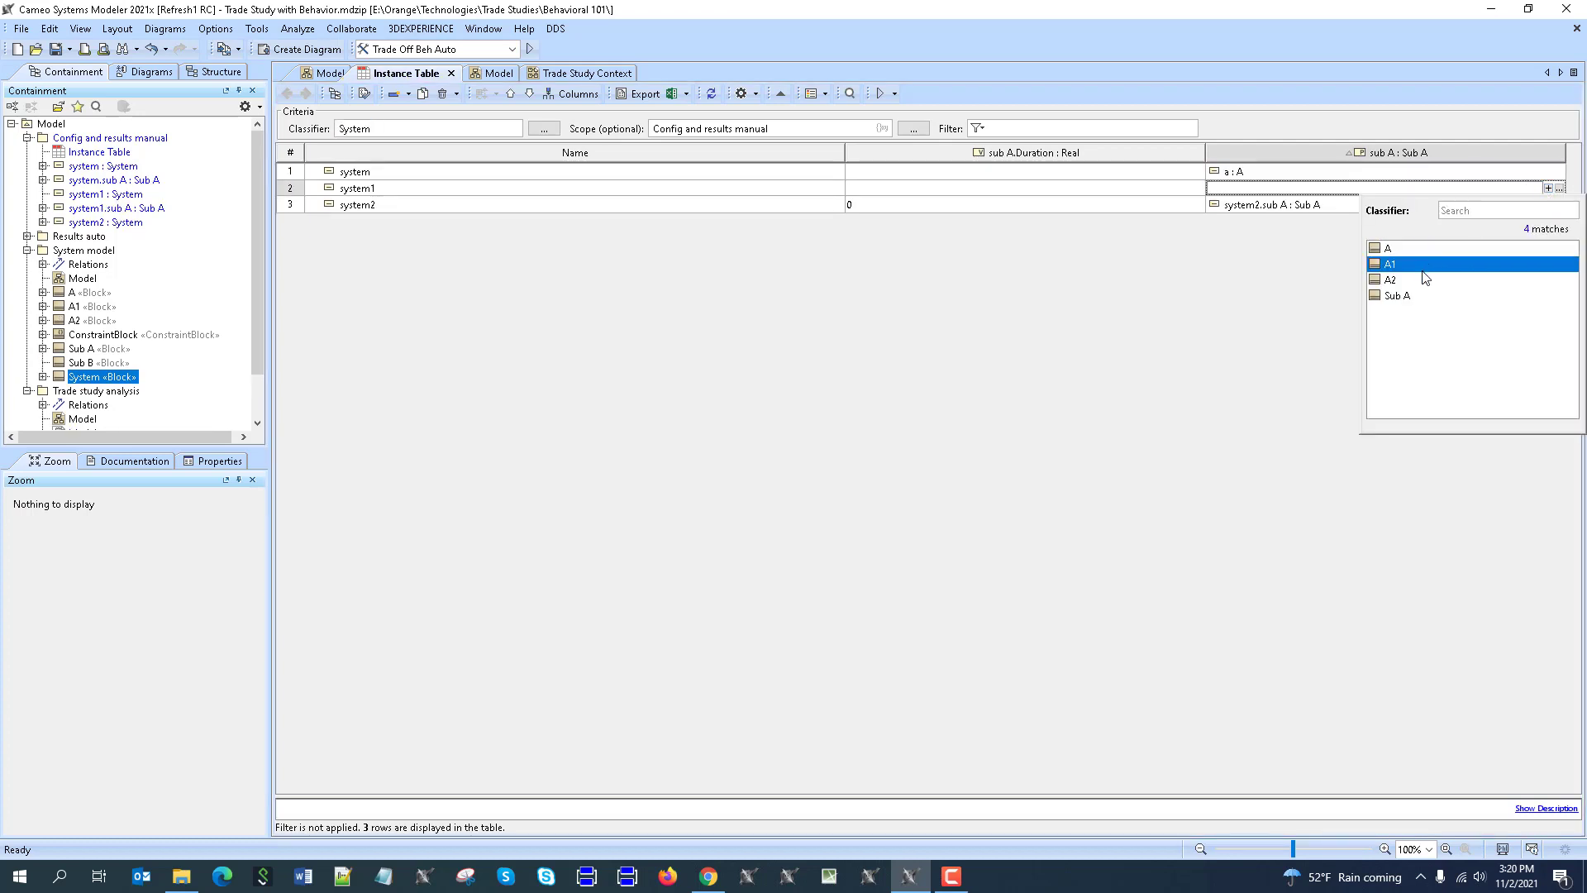
pyautogui.click(1423, 273)
# - Set system2's sub A to an instance of variant A2
pyautogui.click(1364, 205)
pyautogui.doubleClick(1364, 205)
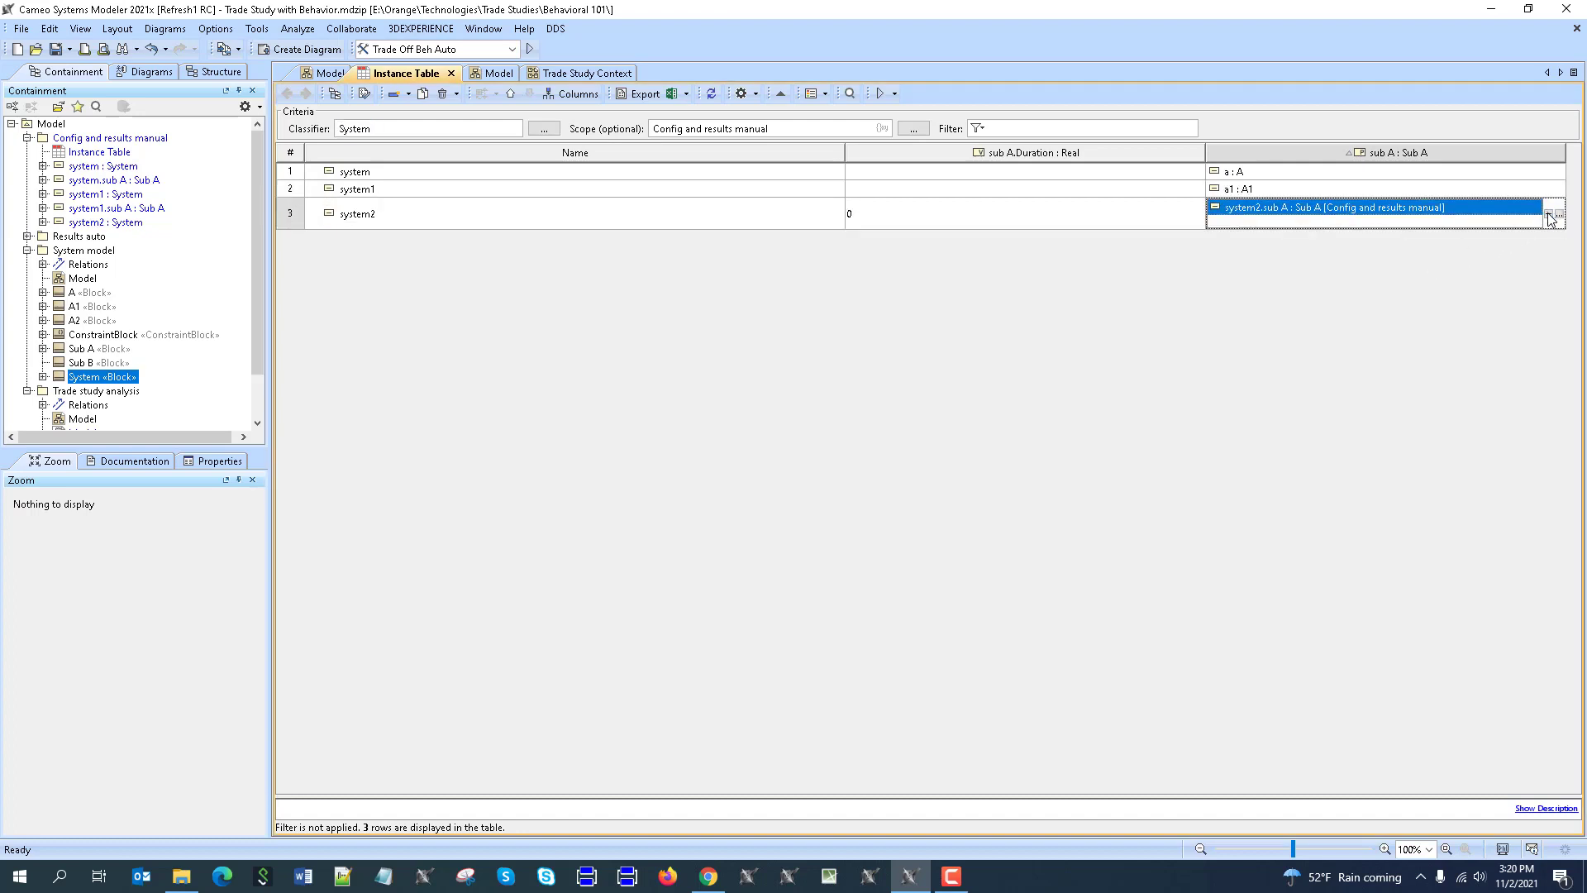
pyautogui.press('Delete')
pyautogui.click(1418, 206)
pyautogui.click(1549, 208)
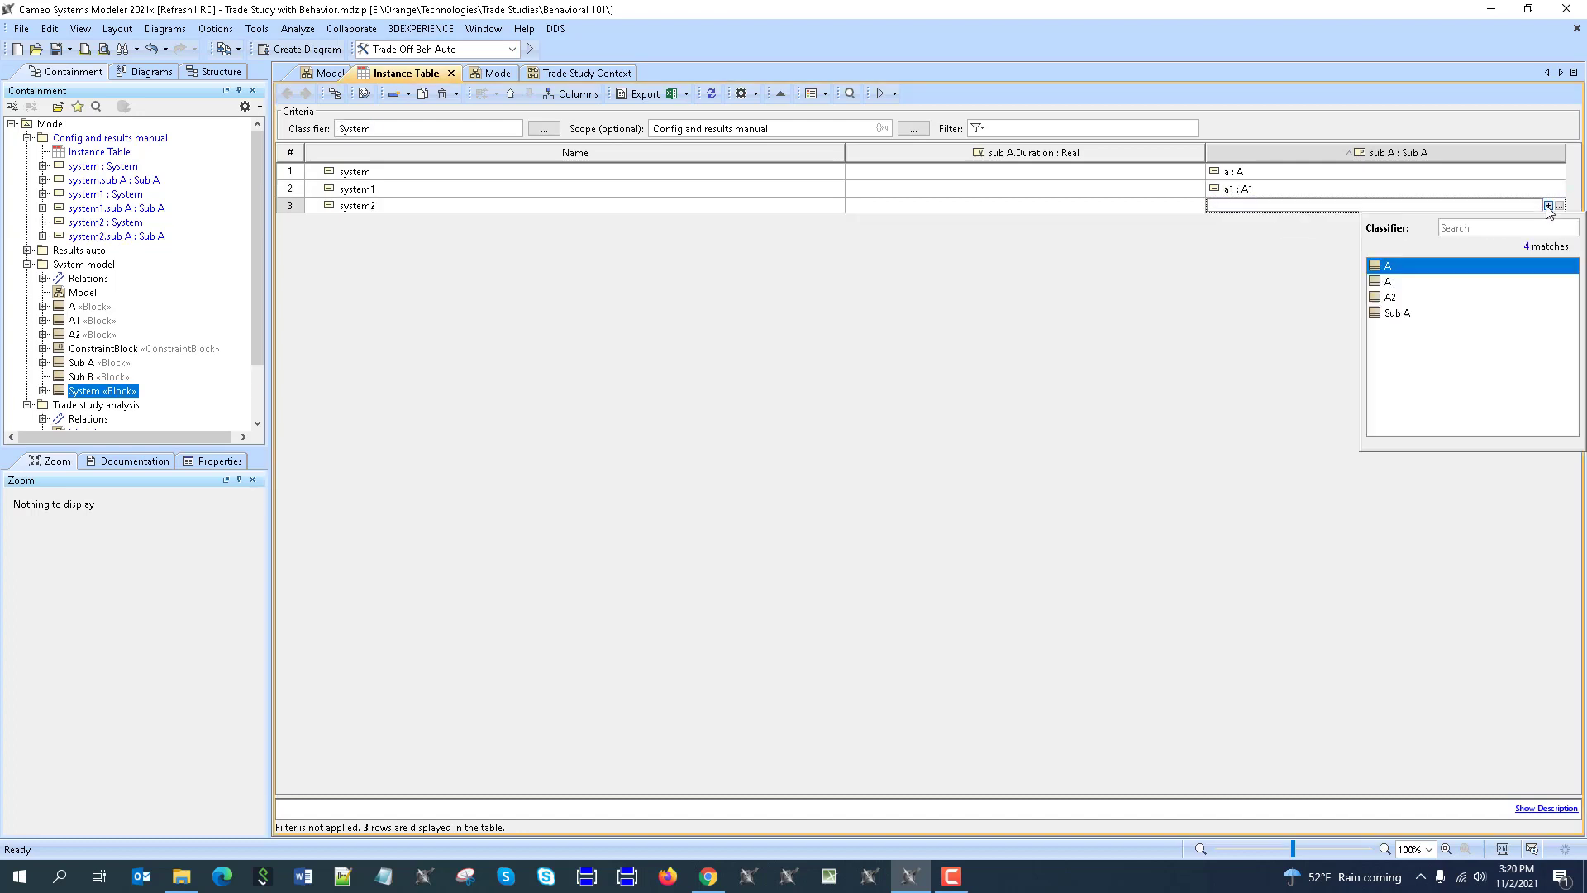
pyautogui.click(1389, 297)
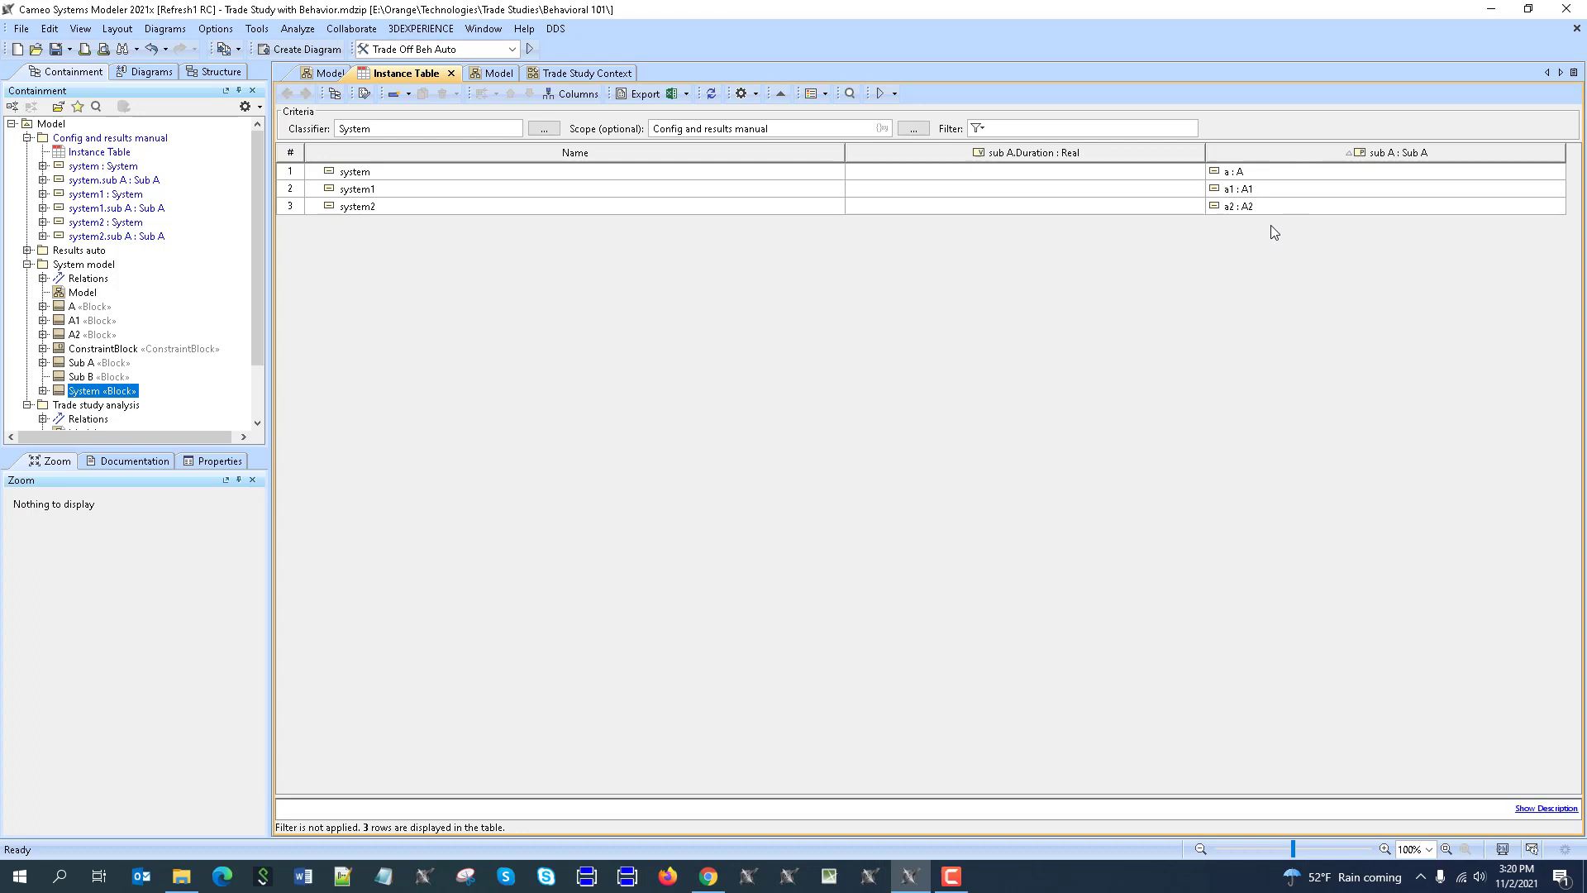
# - Run the table with behaviors, close the Simulation panel and show the Trade study analysis diagram
pyautogui.click(895, 94)
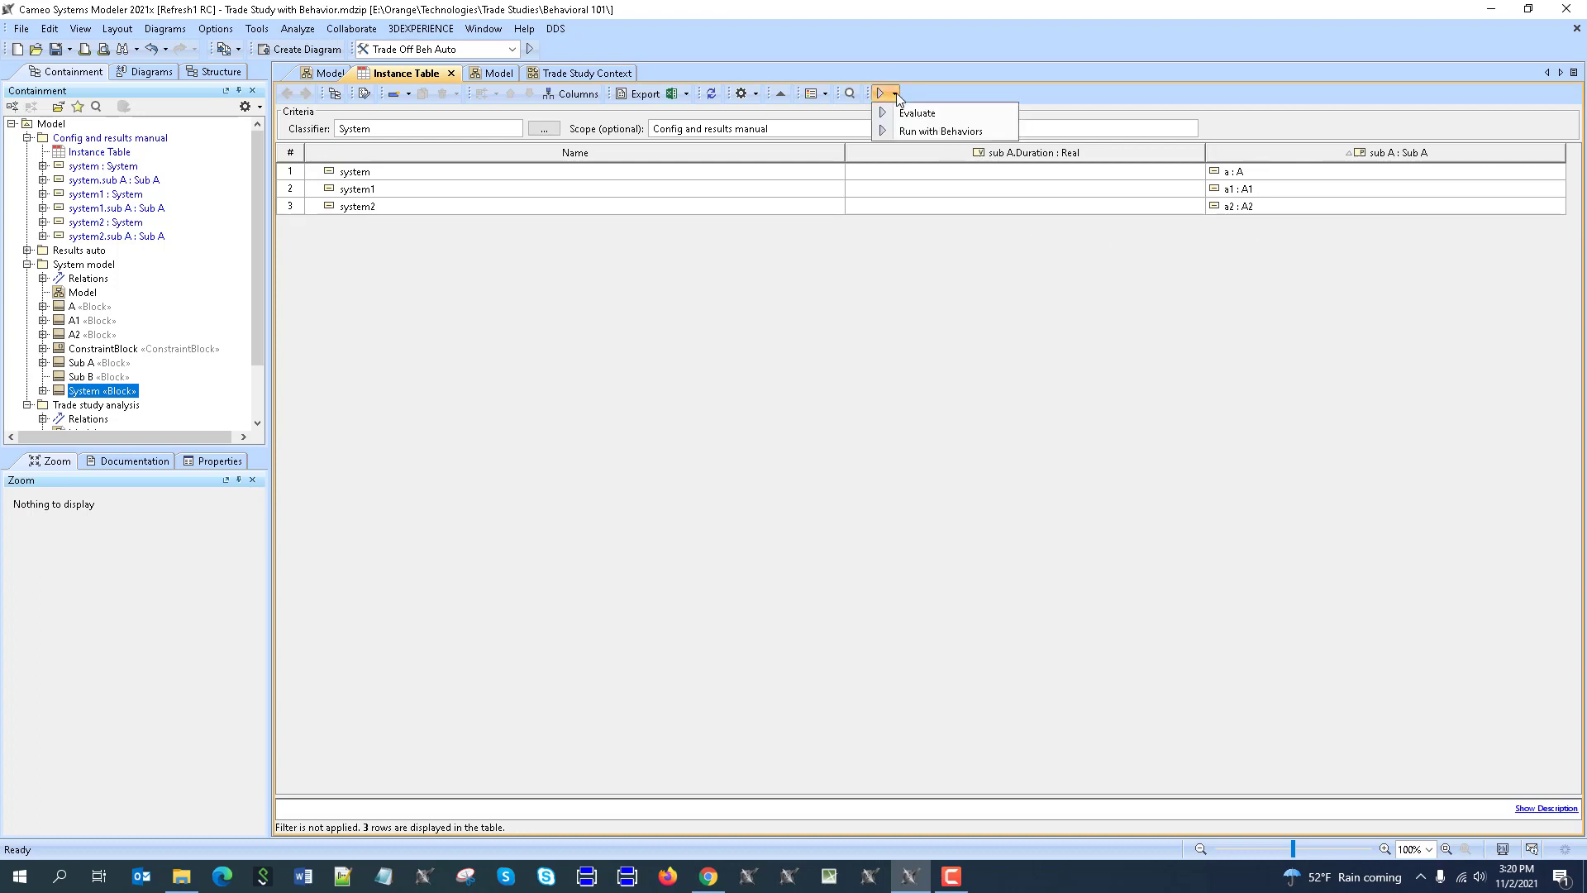
pyautogui.click(940, 131)
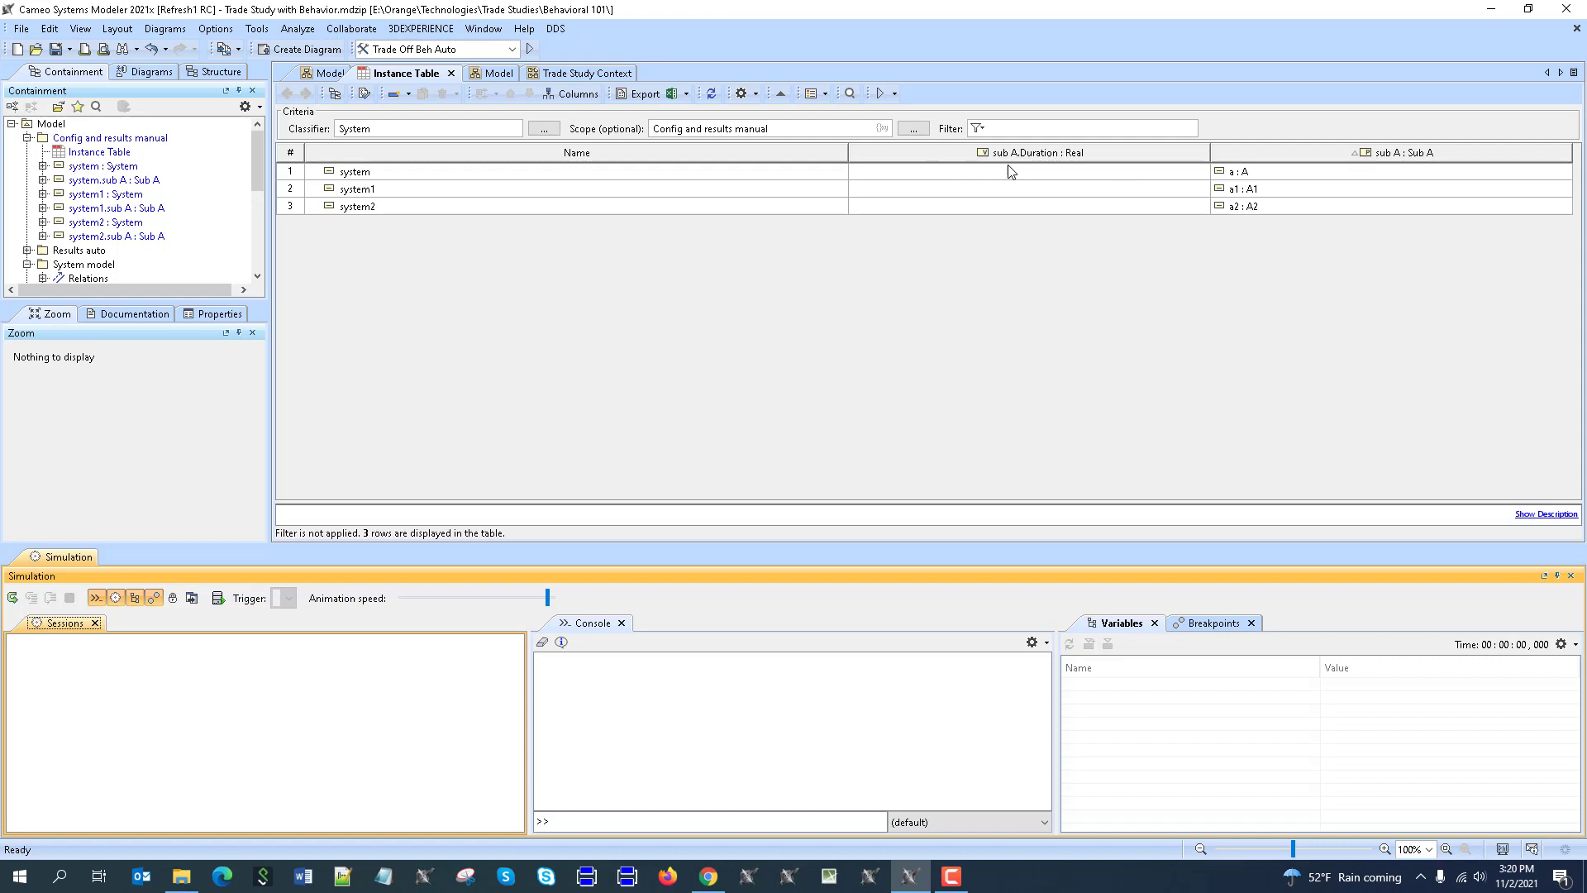
pyautogui.click(1572, 577)
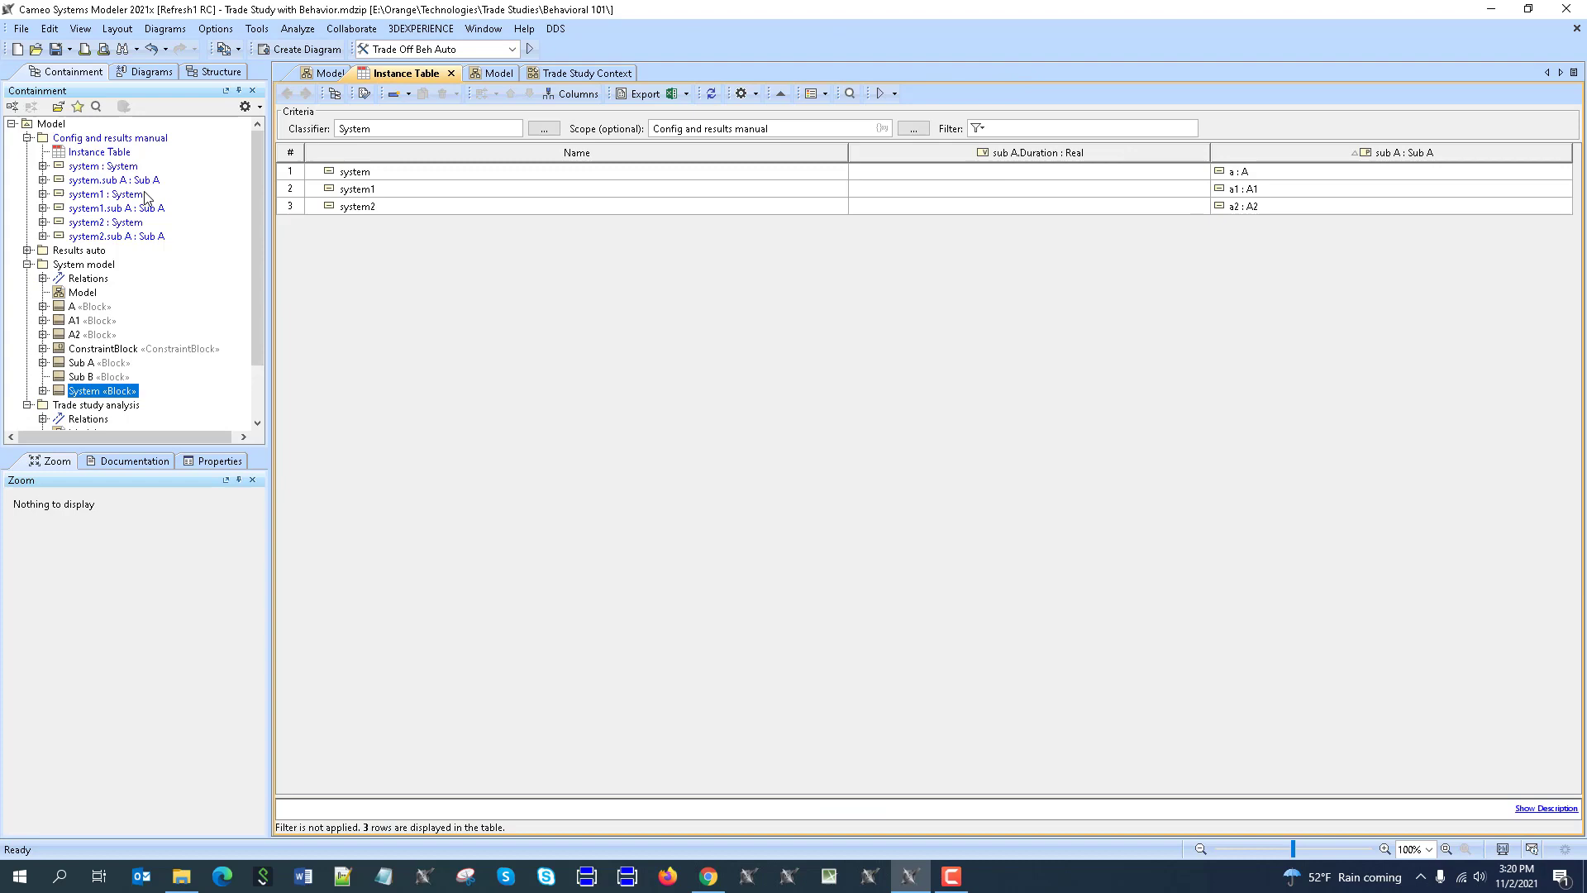
pyautogui.scroll(-3, 143, 196)
pyautogui.doubleClick(84, 380)
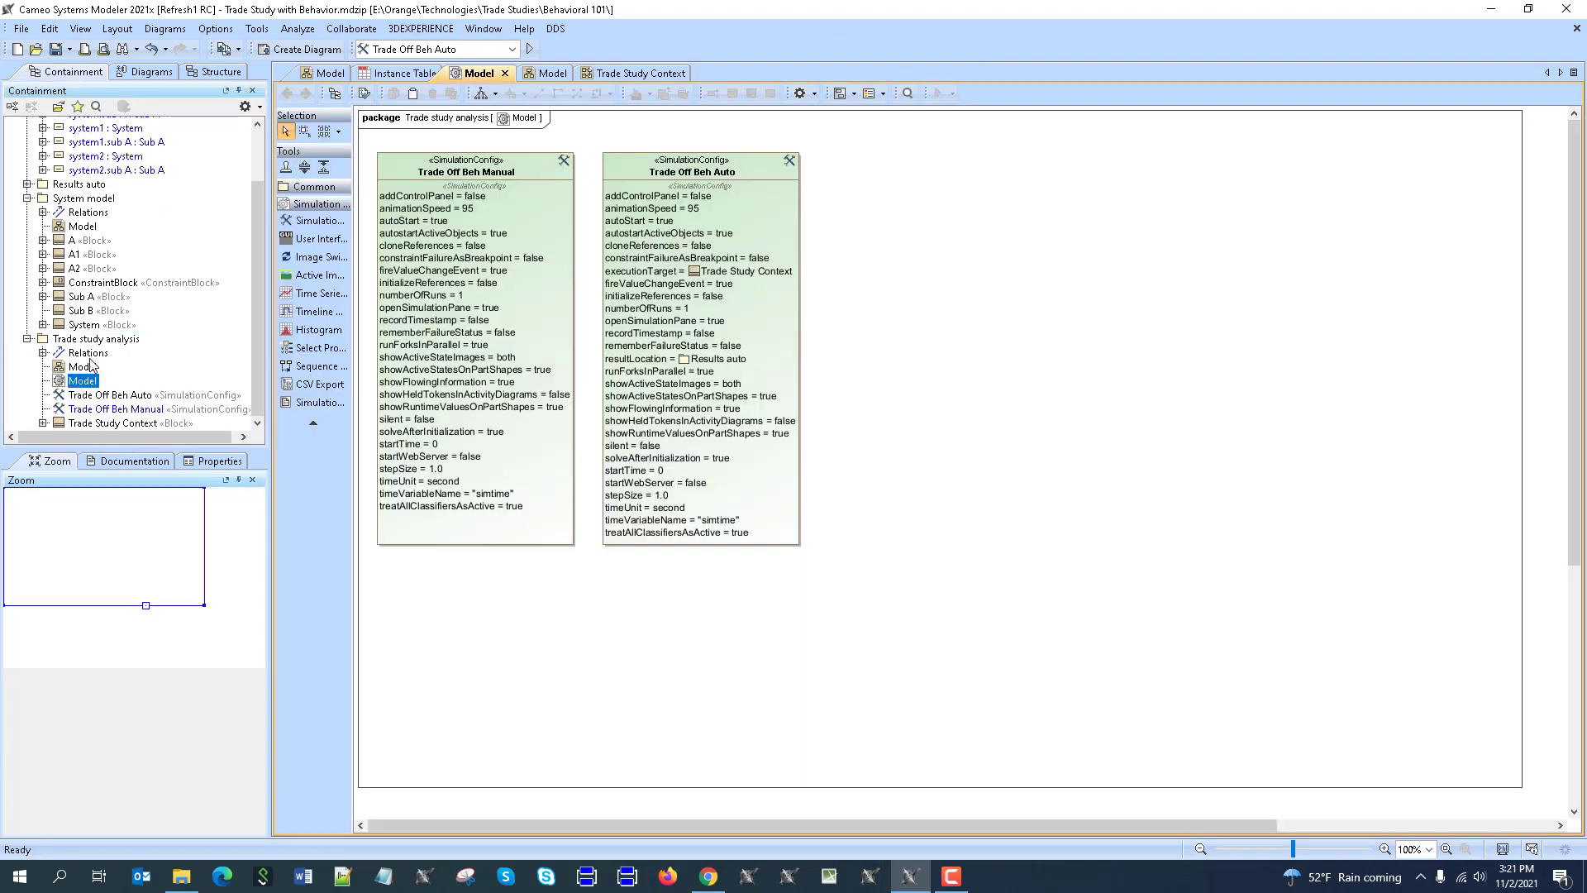
# - Make the Instance Table the execution target and result location of Trade Off Beh Manual
pyautogui.click(546, 540)
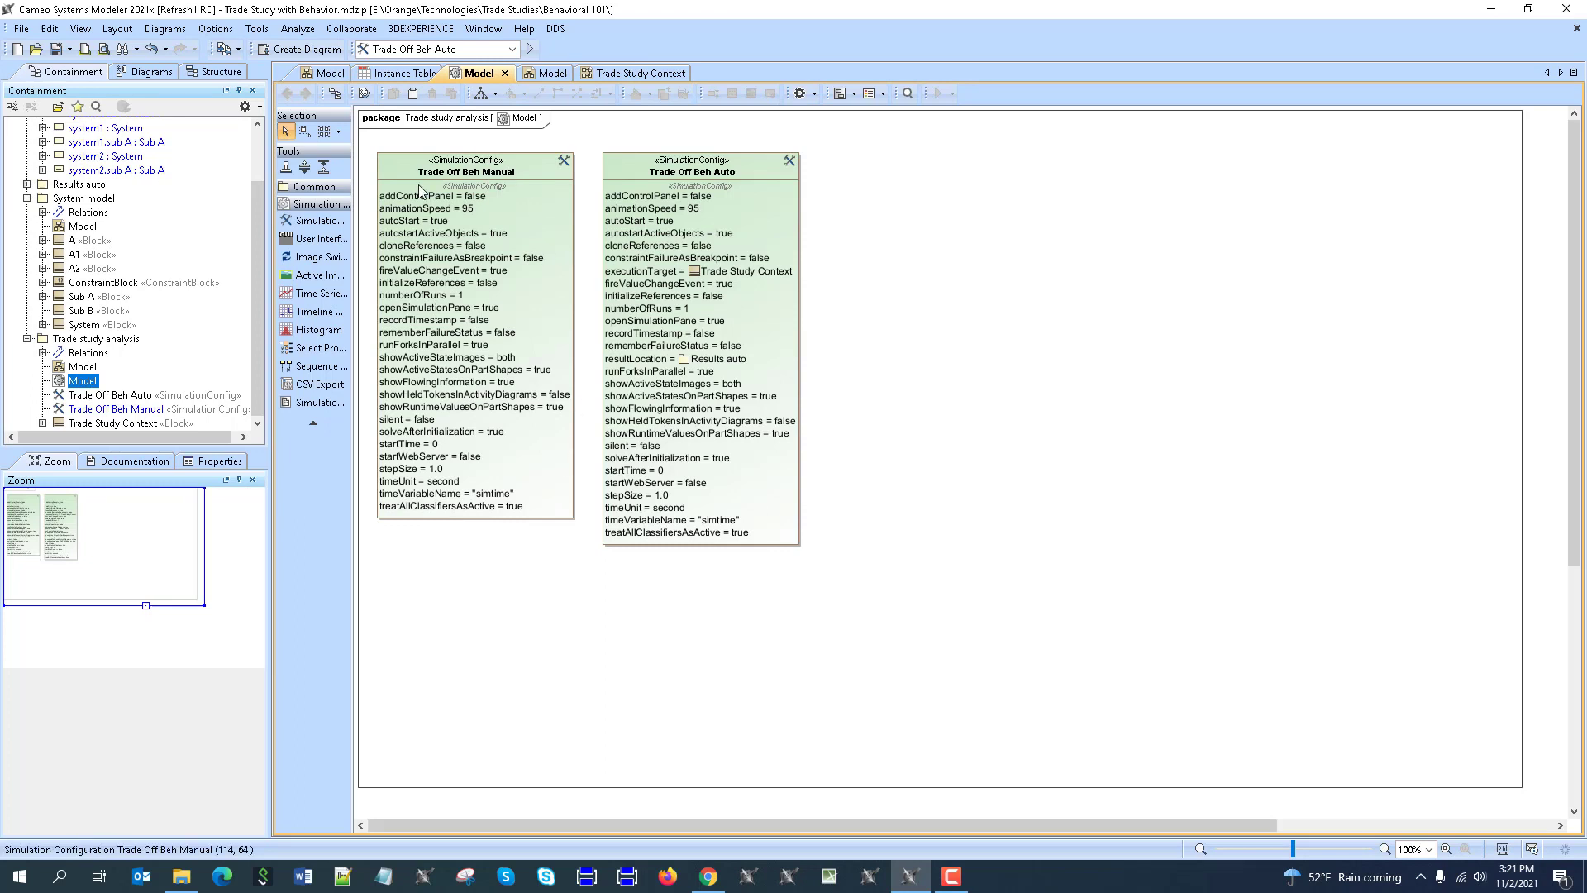
pyautogui.moveTo(659, 167); pyautogui.dragTo(760, 167)
pyautogui.scroll(3, 113, 249)
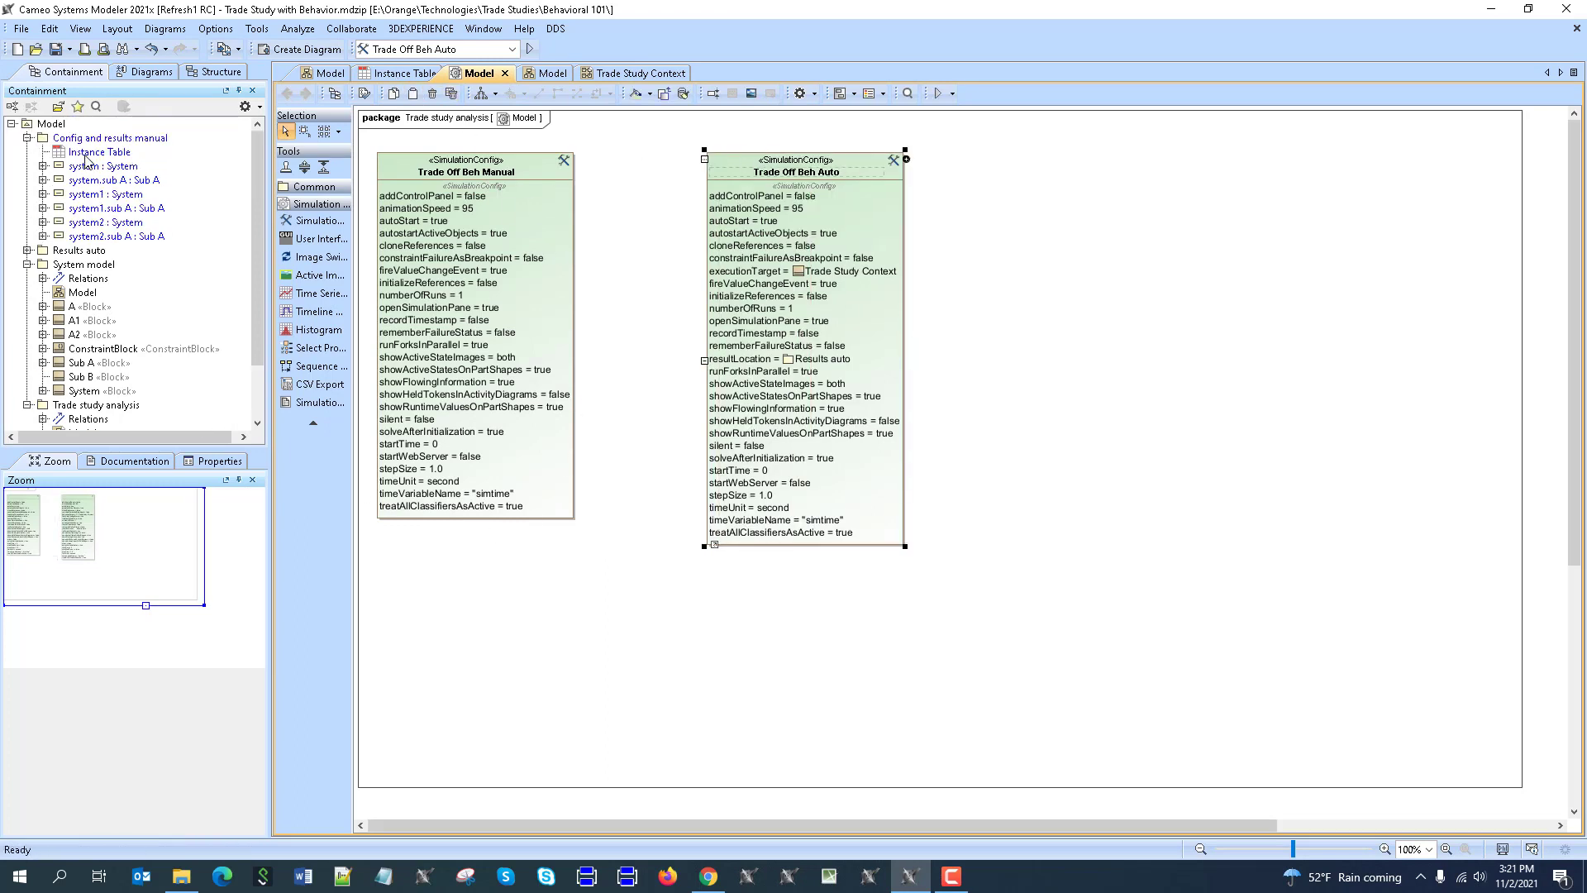
pyautogui.moveTo(98, 151); pyautogui.dragTo(410, 167)
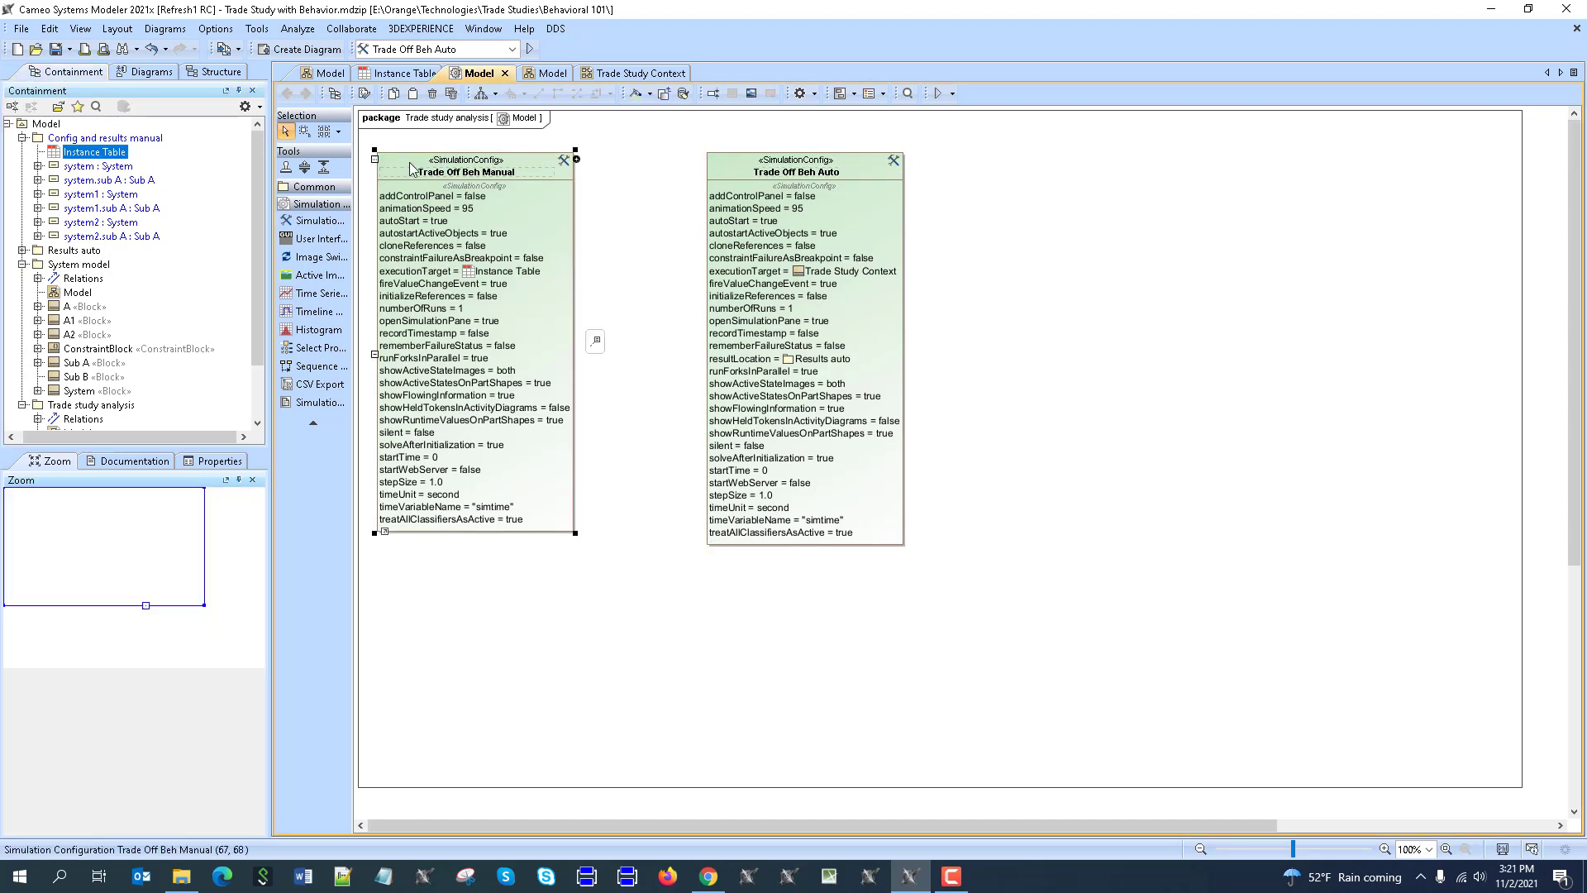
pyautogui.doubleClick(409, 168)
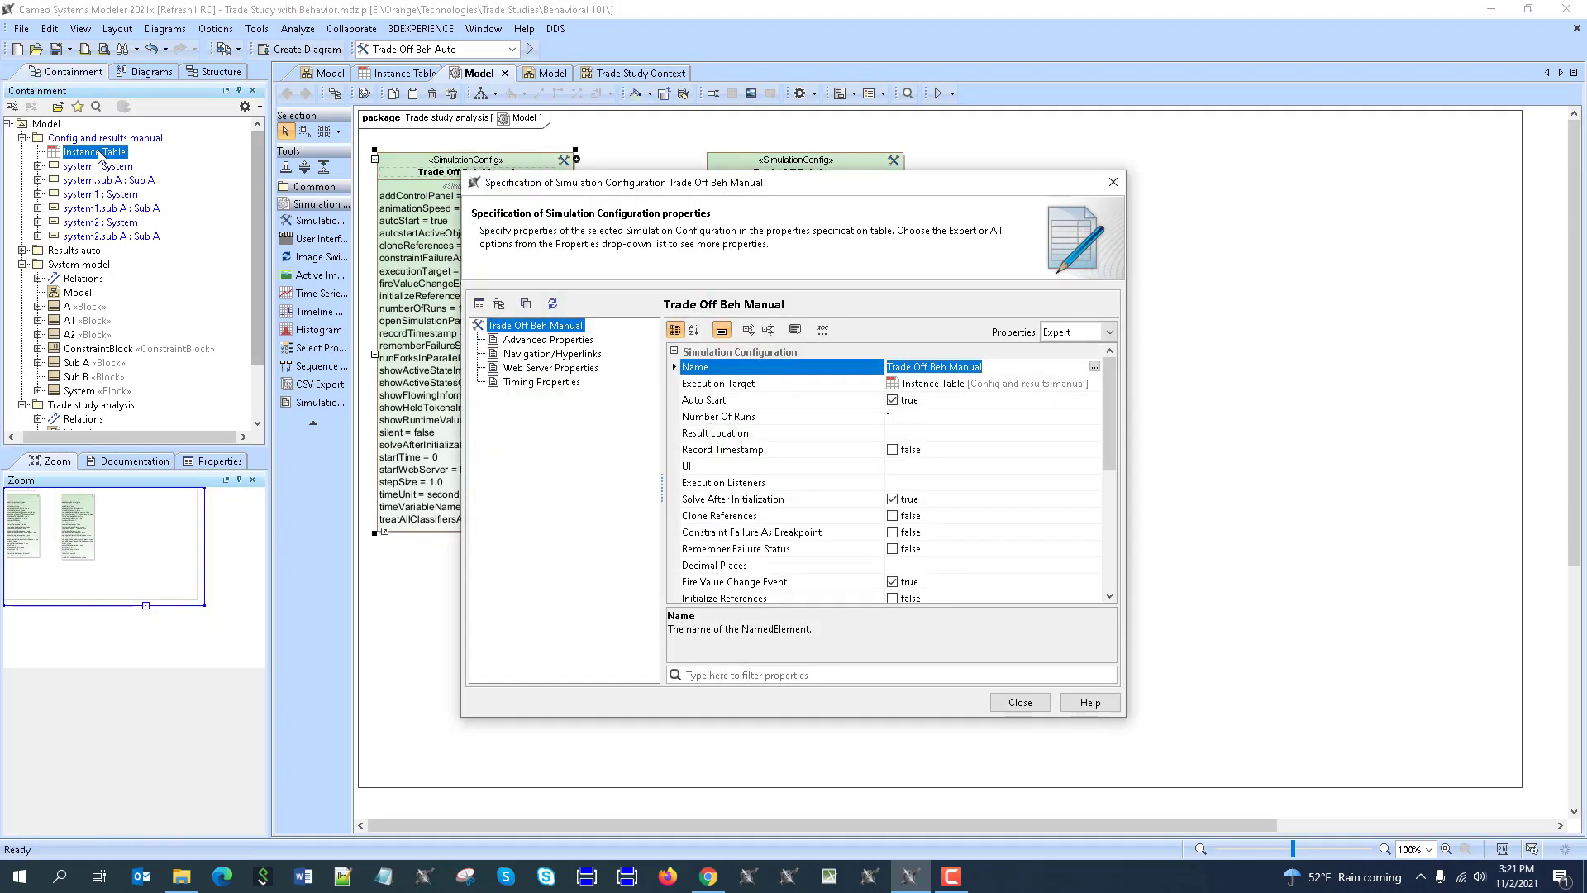
pyautogui.click(744, 432)
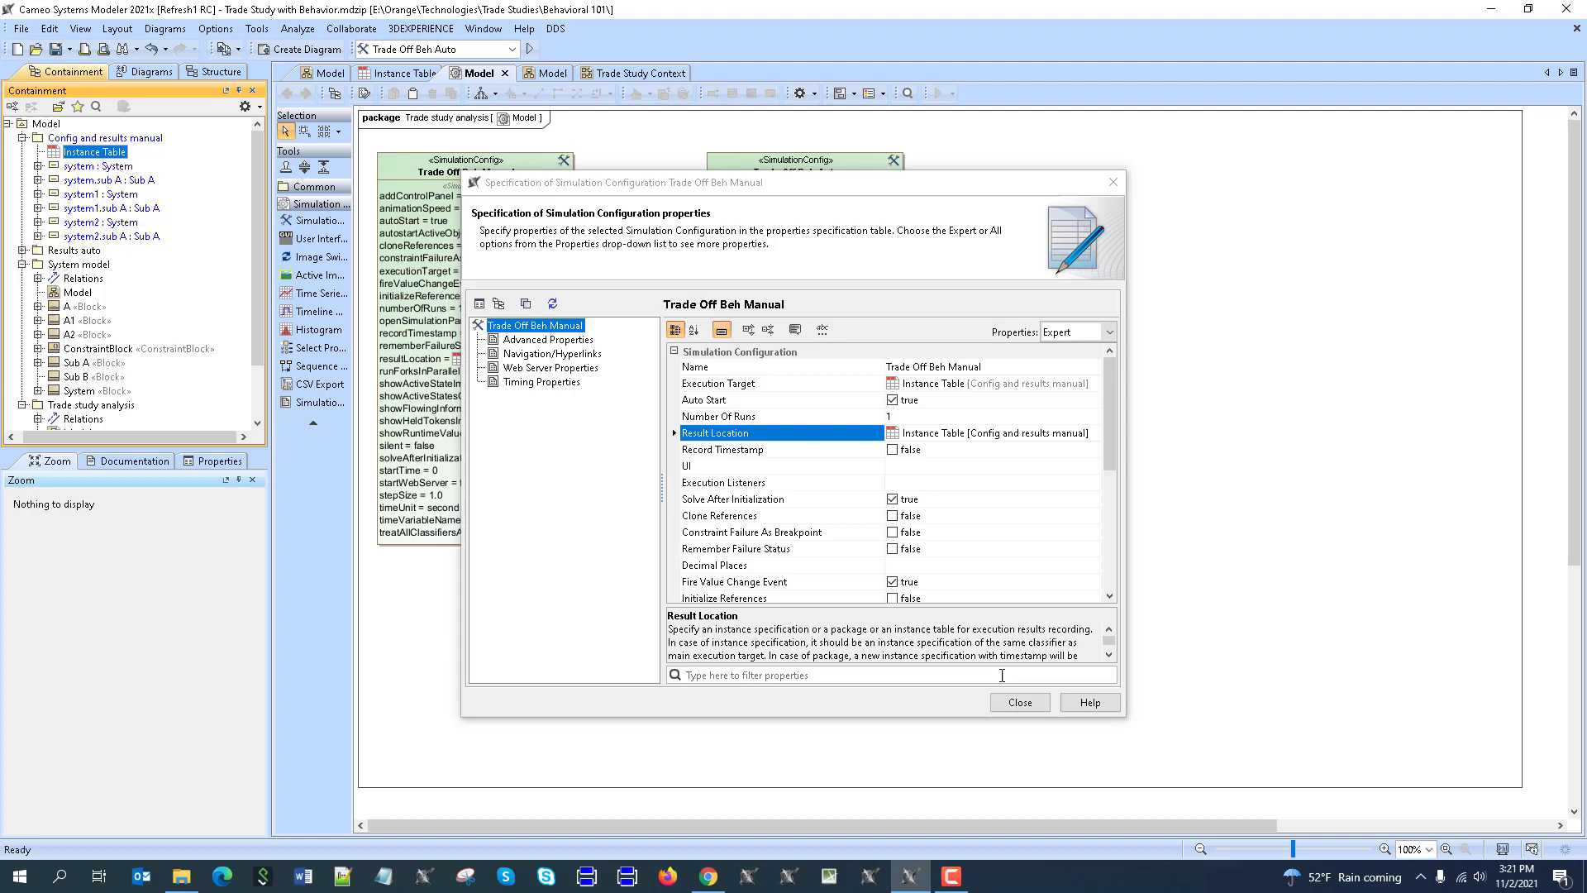
pyautogui.click(540, 383)
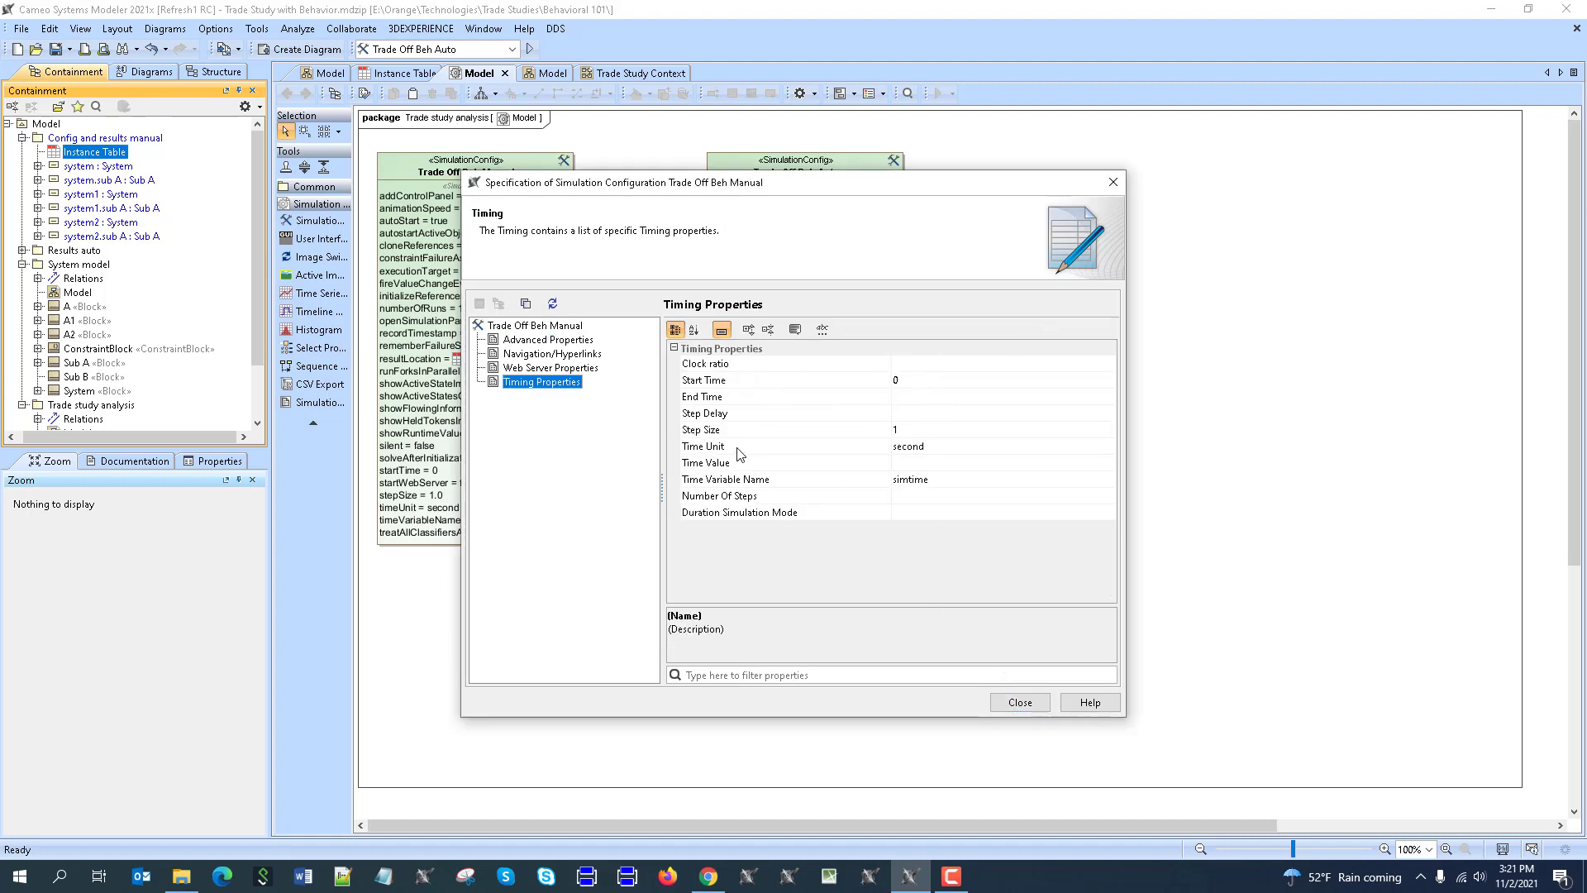
pyautogui.click(1020, 702)
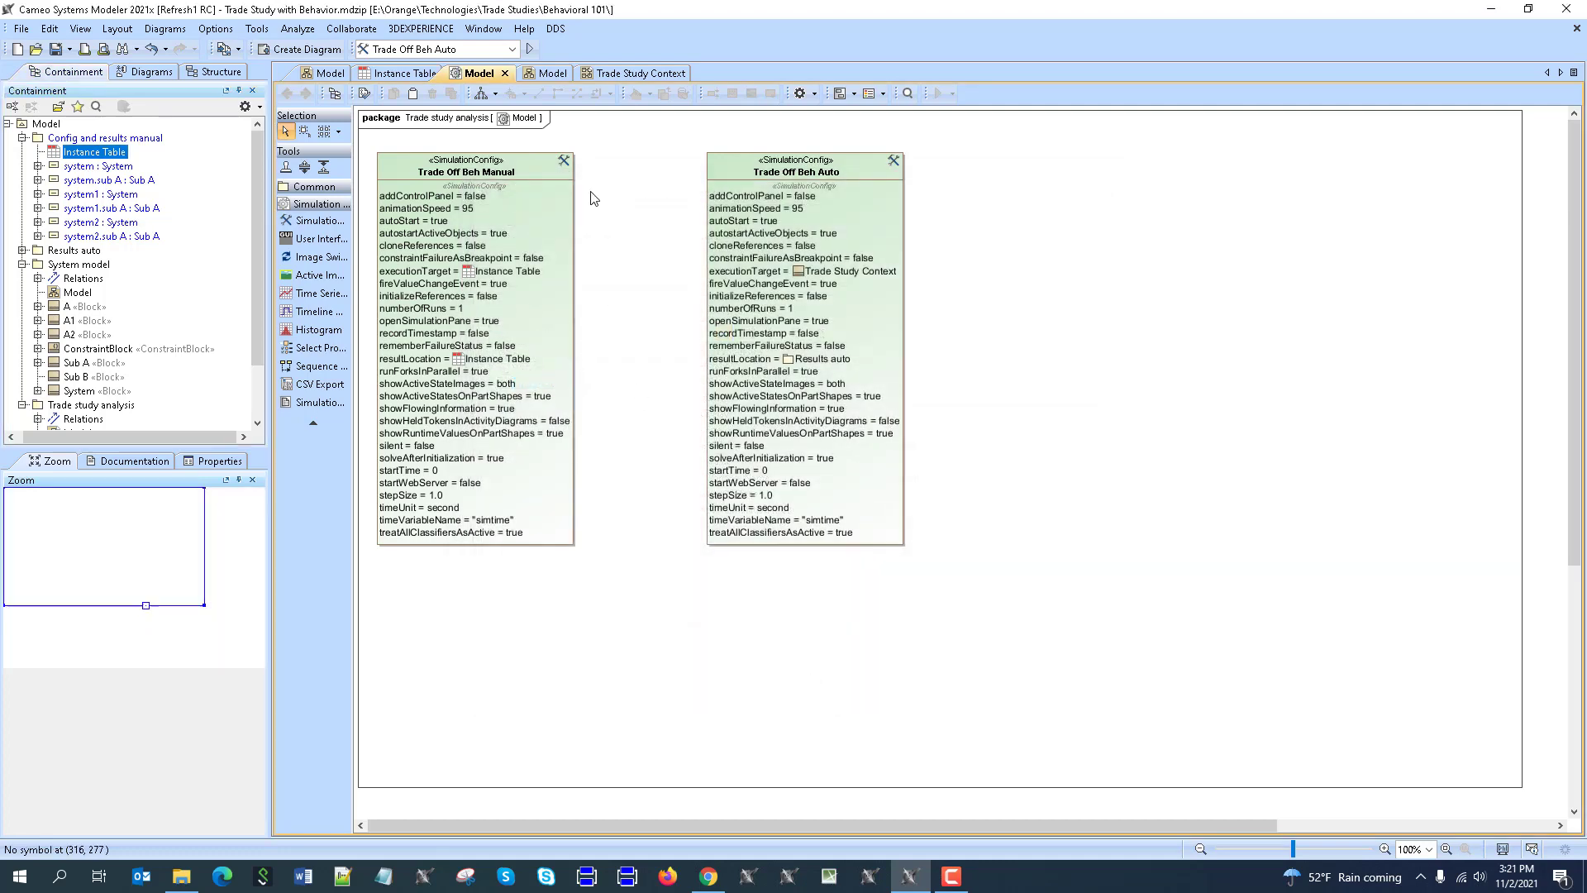
# - Run the Trade Off Beh Manual configuration on the instance table, yielding durations 30, 5 and 15
pyautogui.click(406, 71)
pyautogui.click(511, 49)
pyautogui.click(434, 72)
pyautogui.click(529, 49)
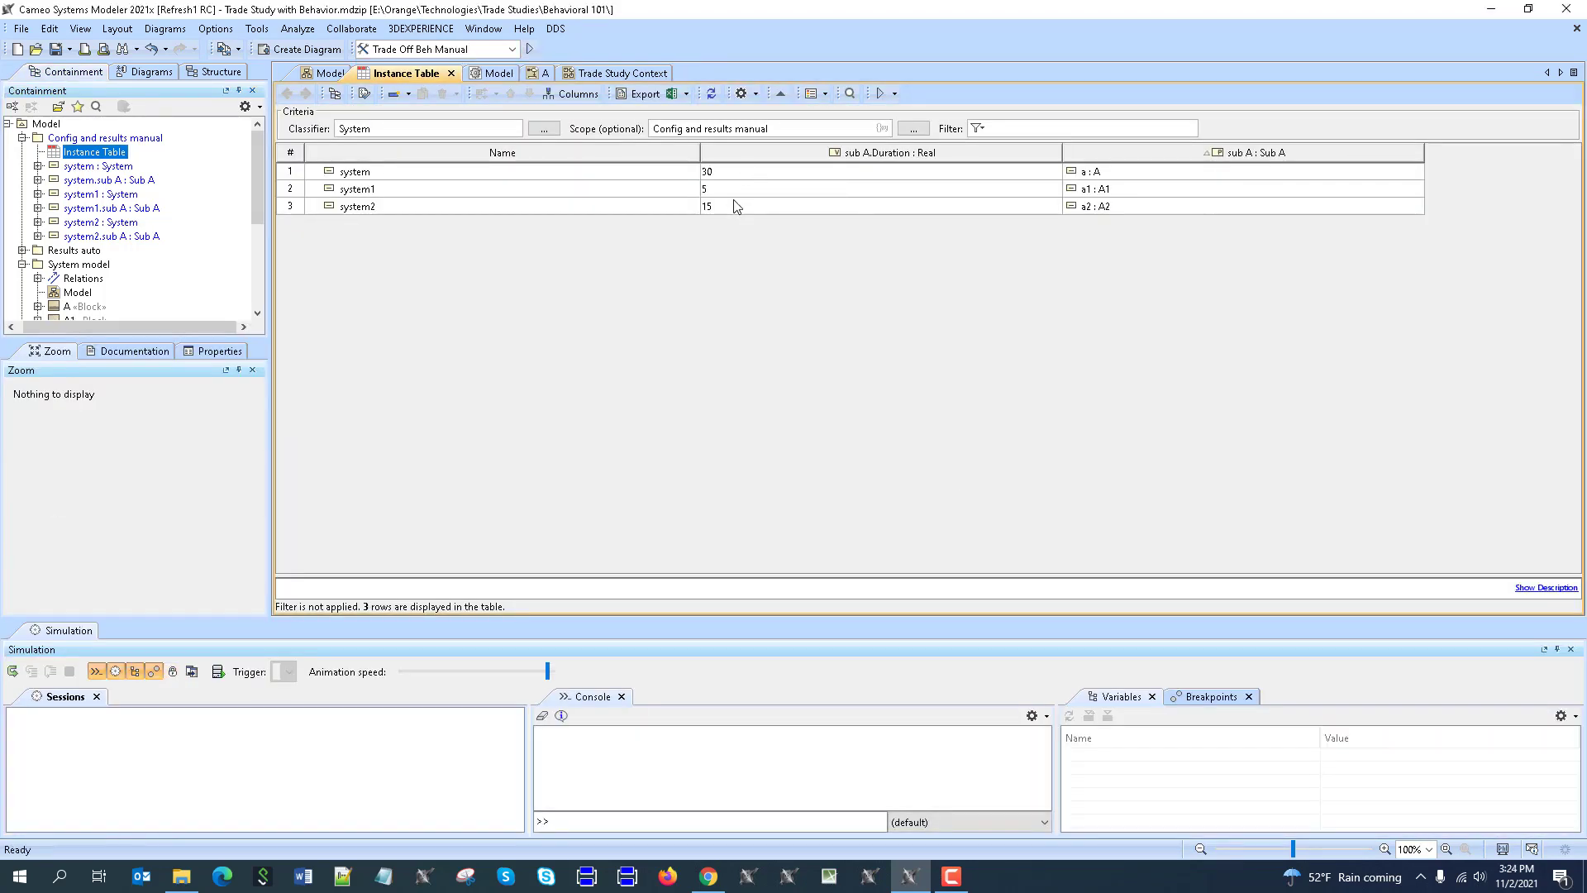
# - Sort rows by sub A.Duration ascending, review variant A's activity, and return to the System model diagram
pyautogui.click(734, 154)
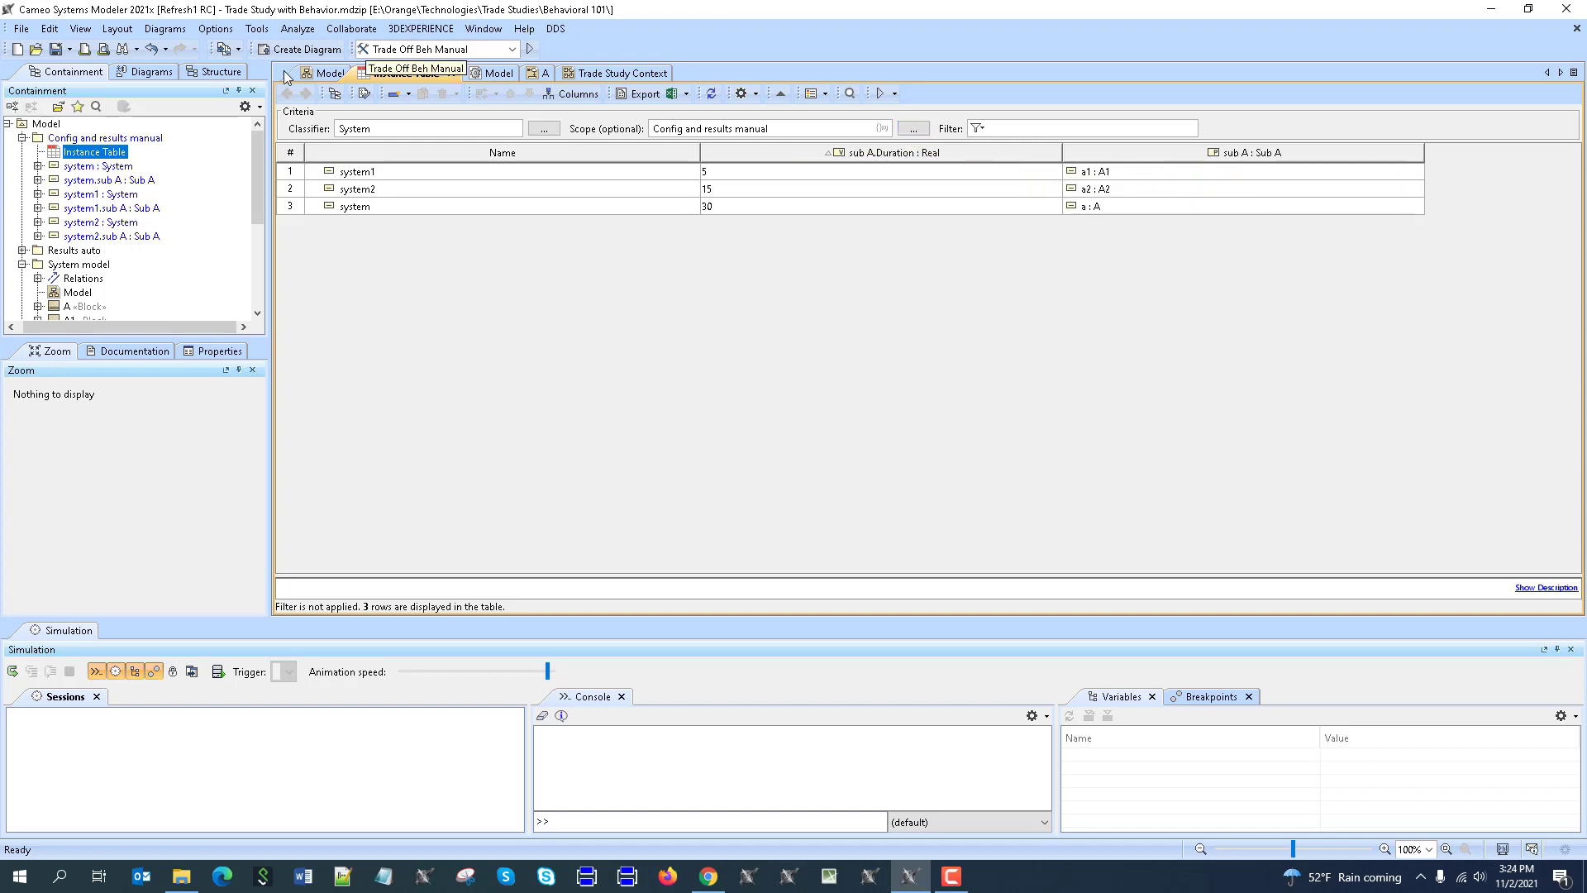
pyautogui.click(328, 73)
pyautogui.doubleClick(743, 478)
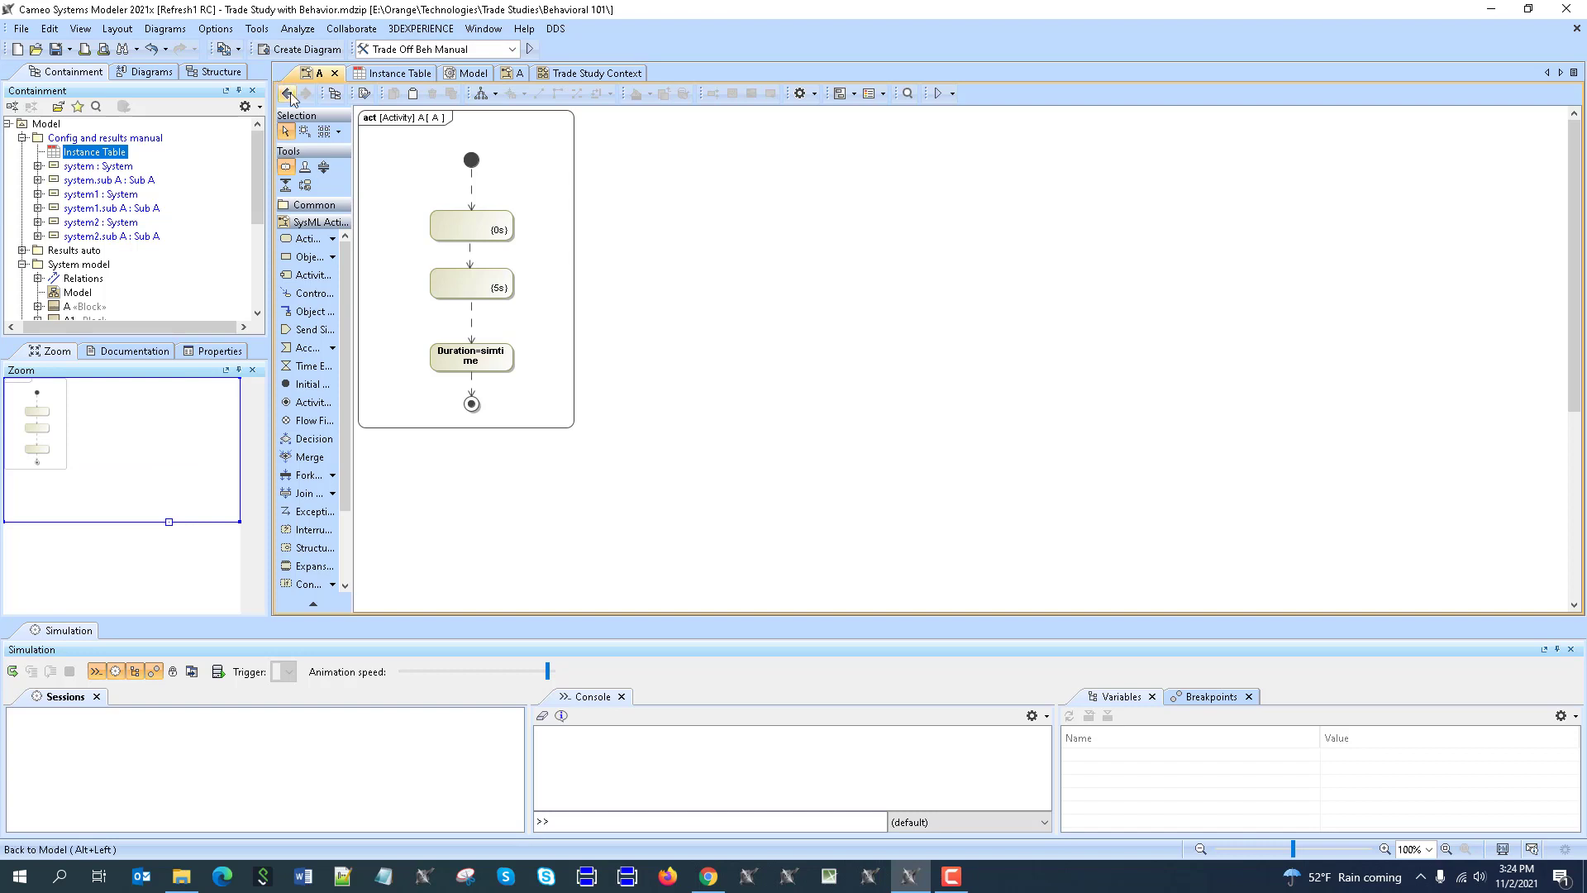
pyautogui.click(287, 94)
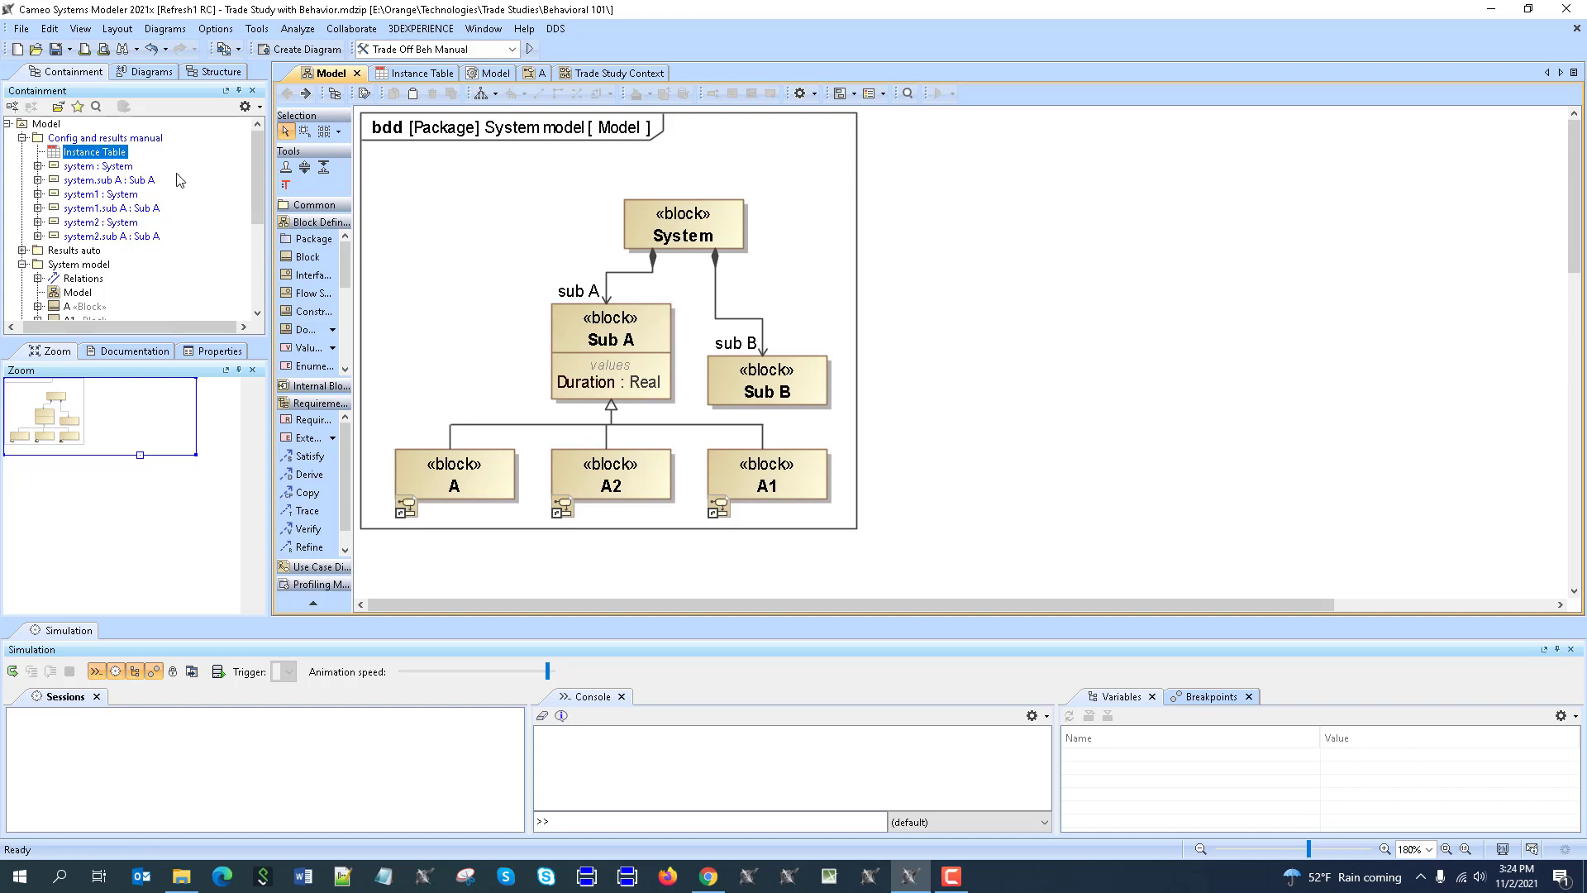
pyautogui.scroll(-4, 176, 179)
# - From the Trade study analysis diagram, open the Trade Study Context parametric diagram
pyautogui.doubleClick(77, 264)
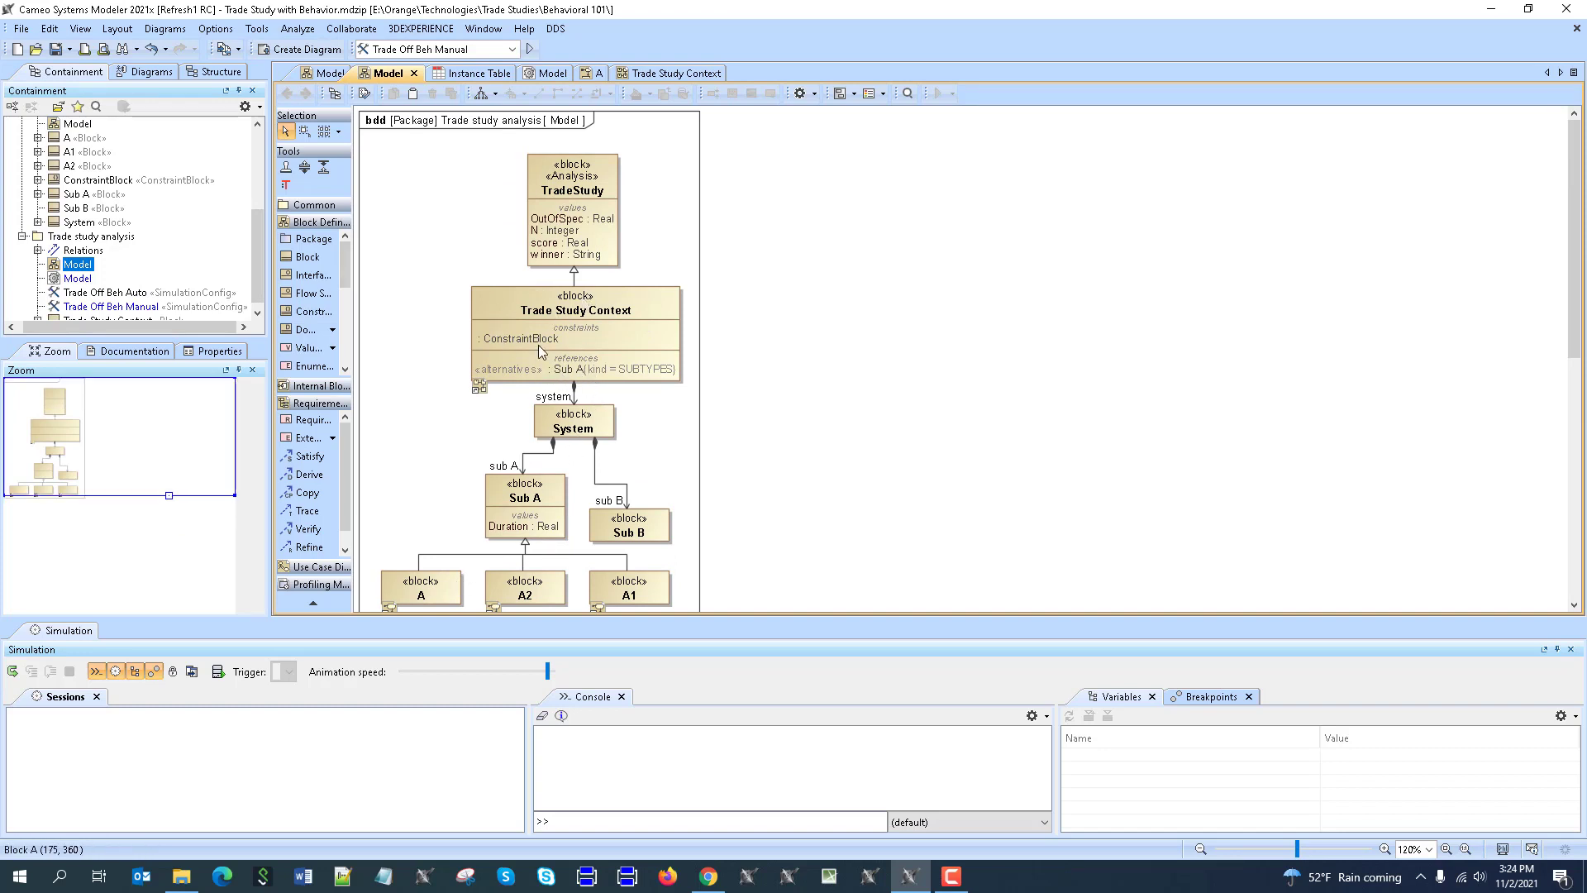
pyautogui.doubleClick(593, 328)
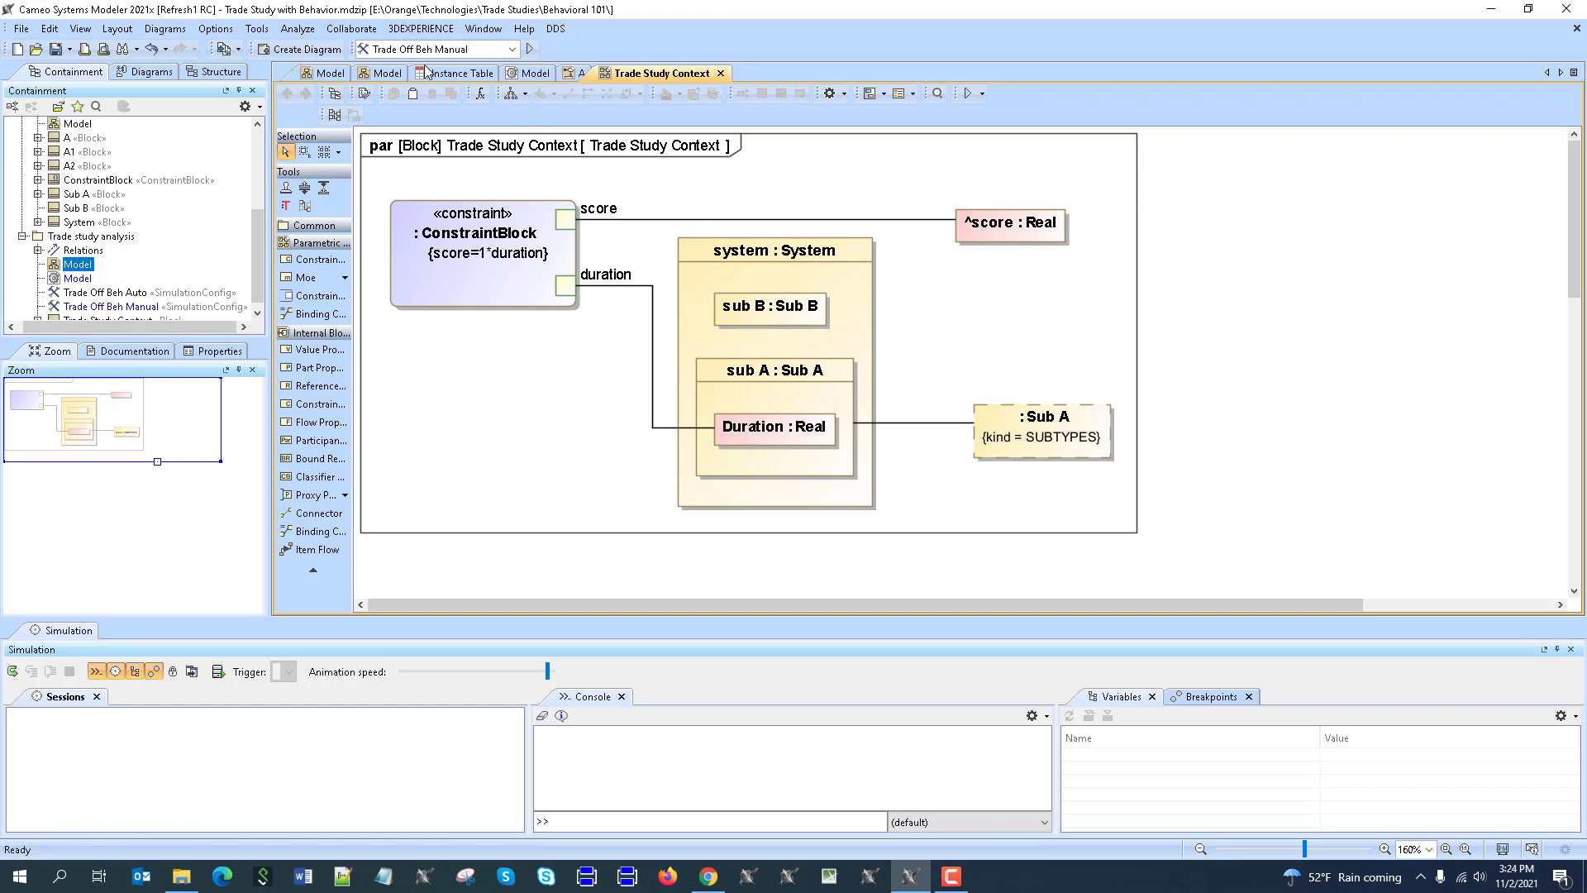
pyautogui.scroll(3, 158, 195)
# - Reopen the Instance Table and select the Results auto package in the Containment tree
pyautogui.doubleClick(90, 151)
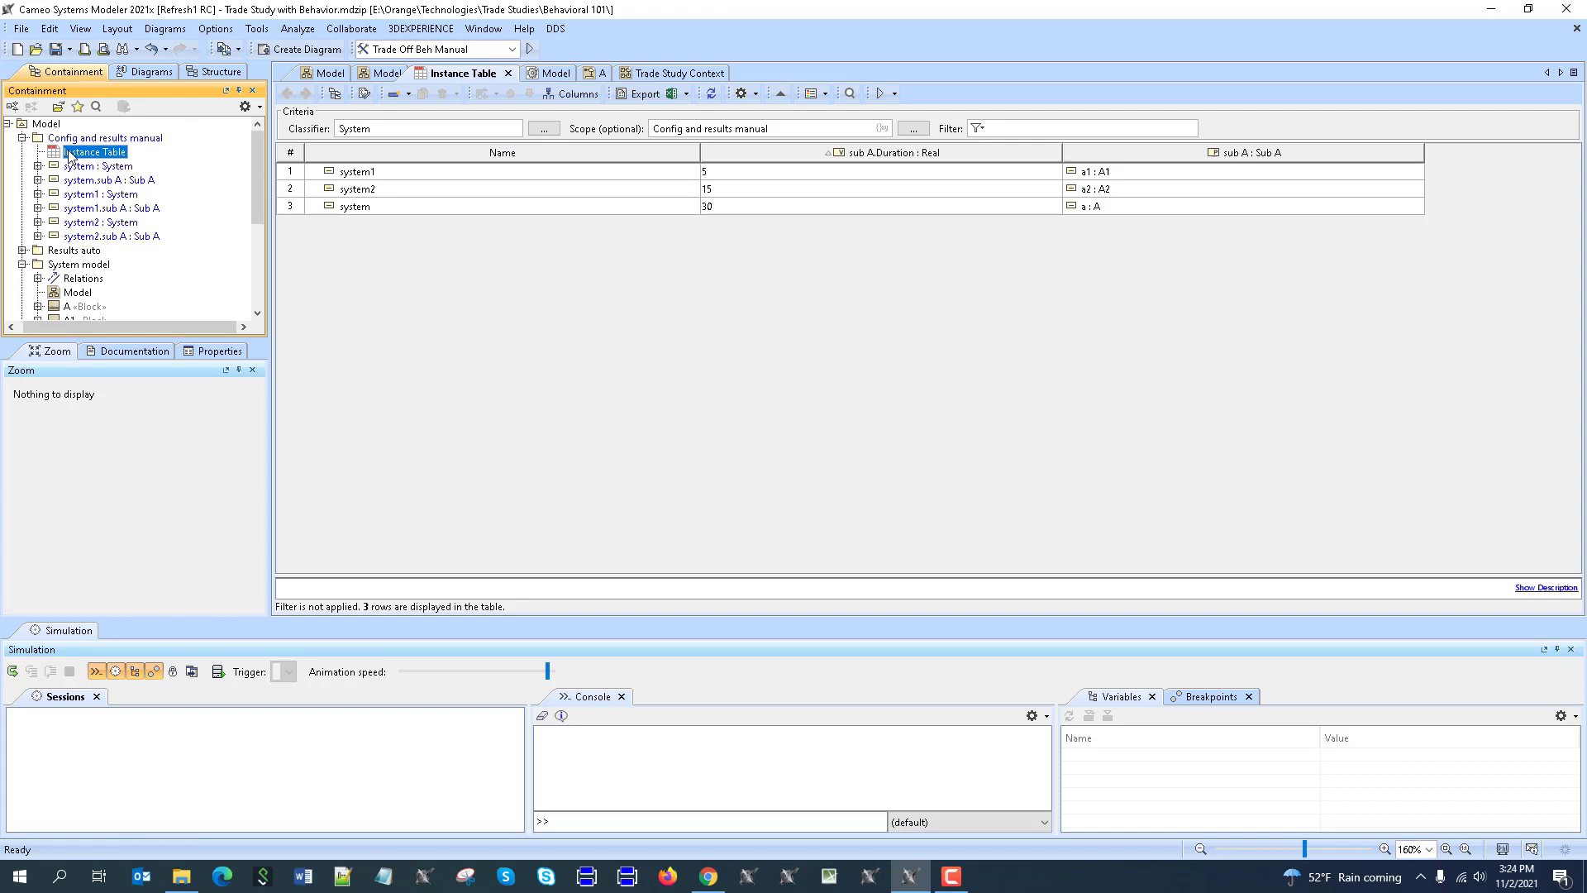
pyautogui.click(22, 138)
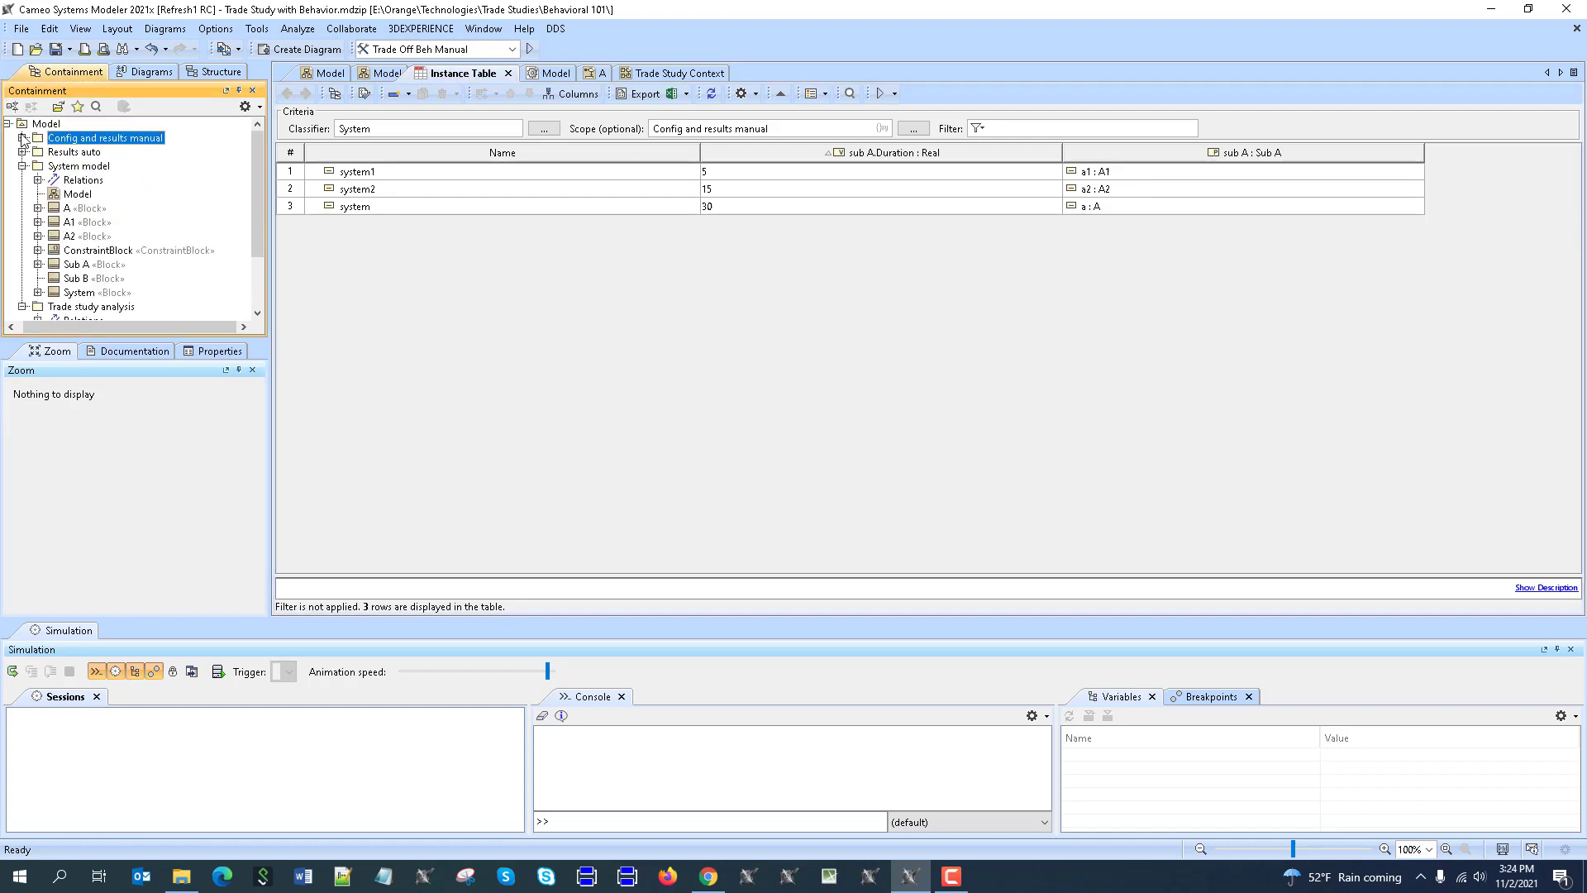
pyautogui.click(23, 165)
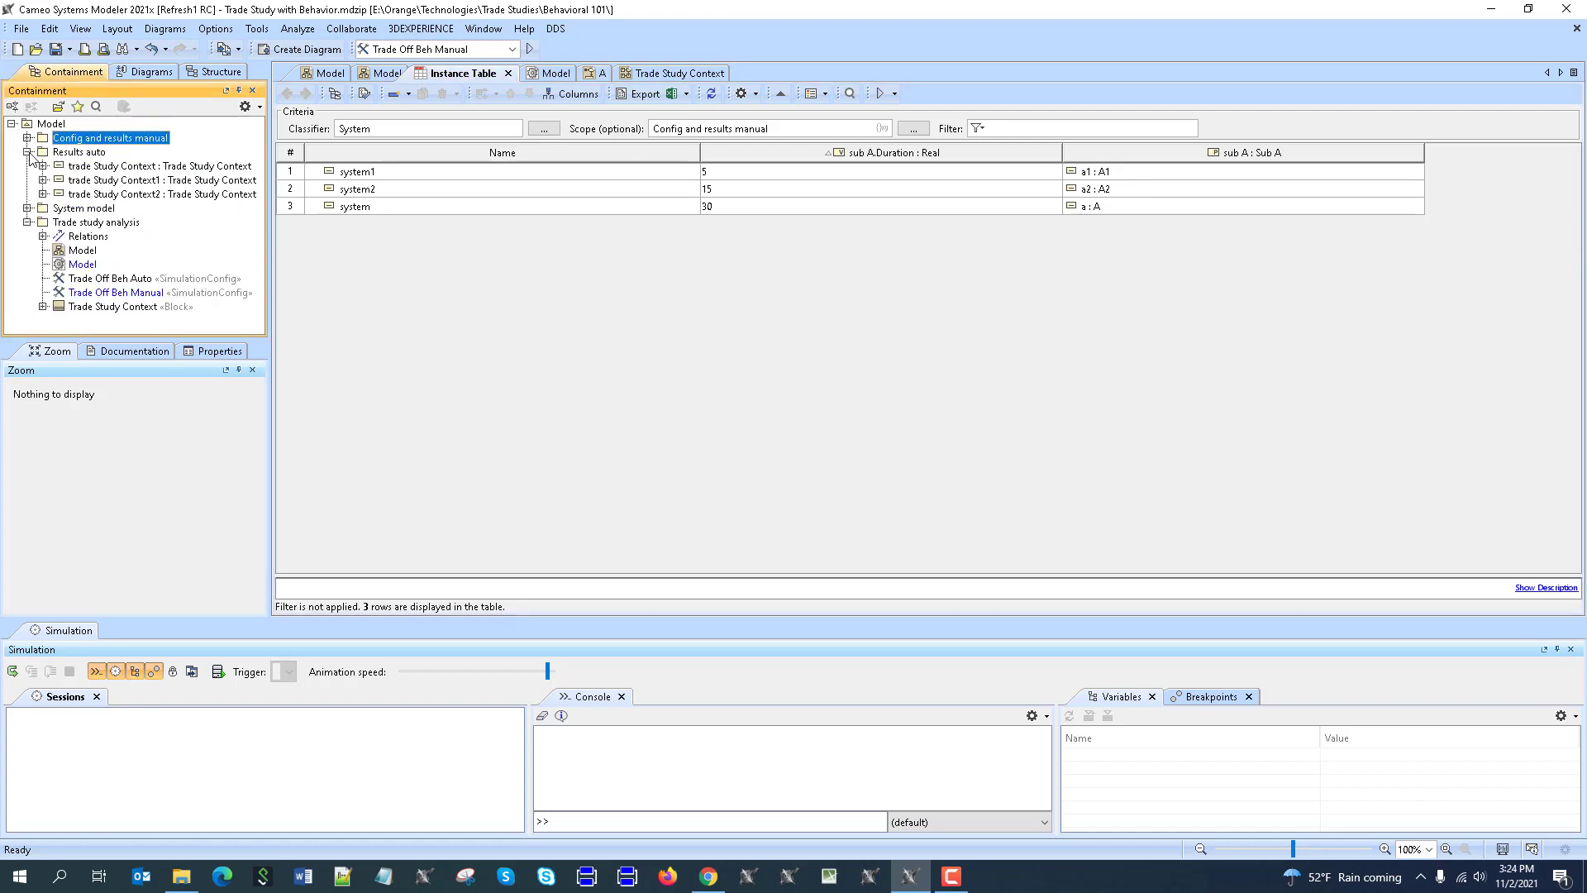
pyautogui.click(73, 154)
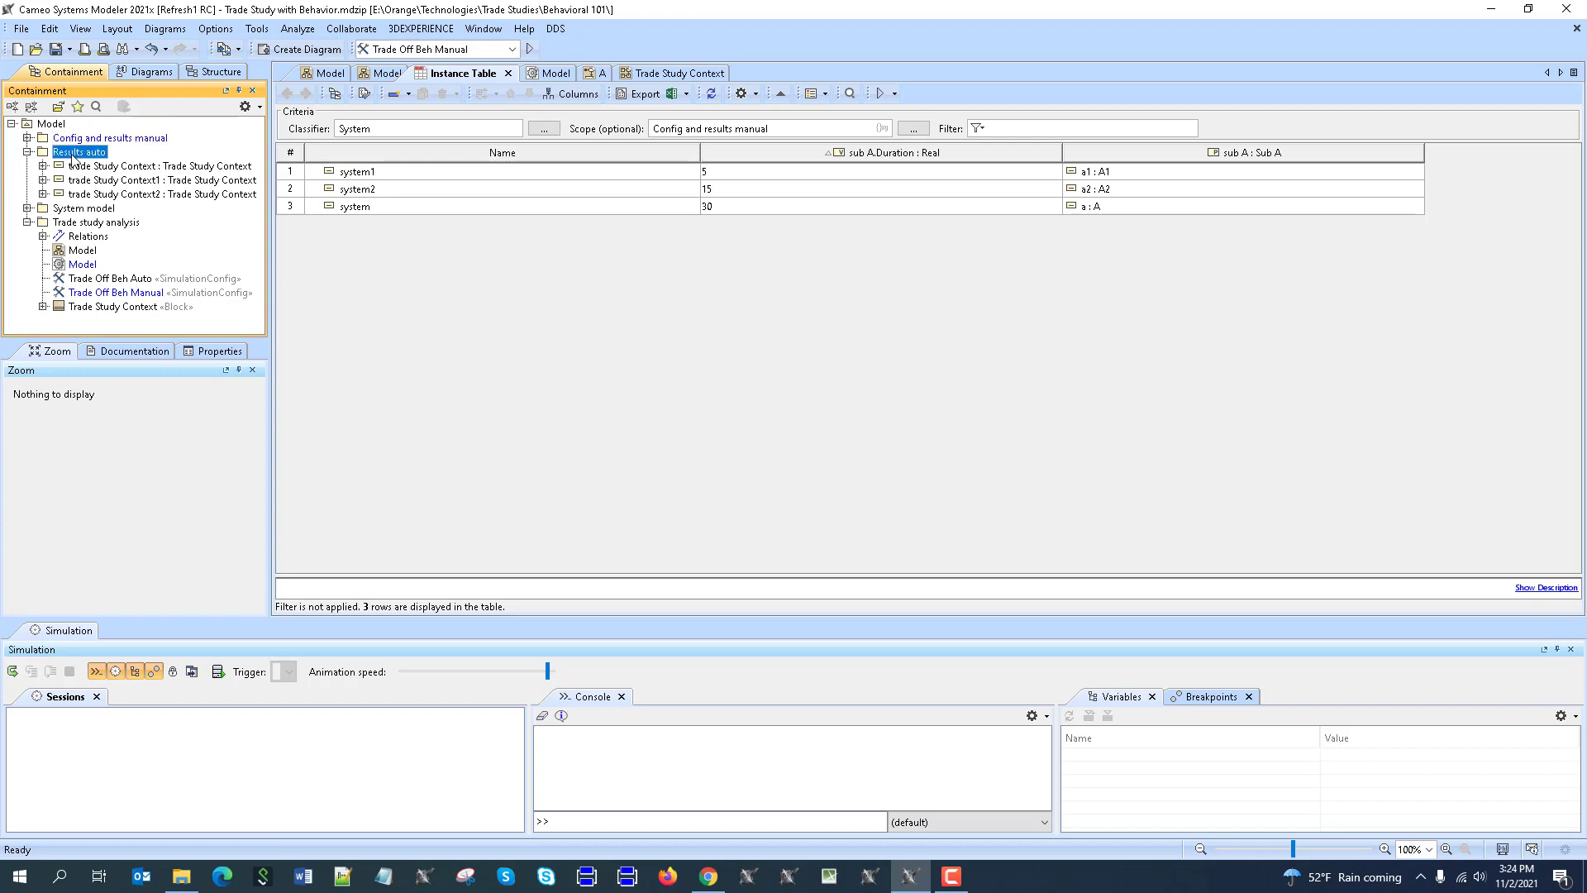
# - Run Trade Off Beh Auto on the Trade Study Context, adding result trade Study Context3 with winner A
pyautogui.click(511, 48)
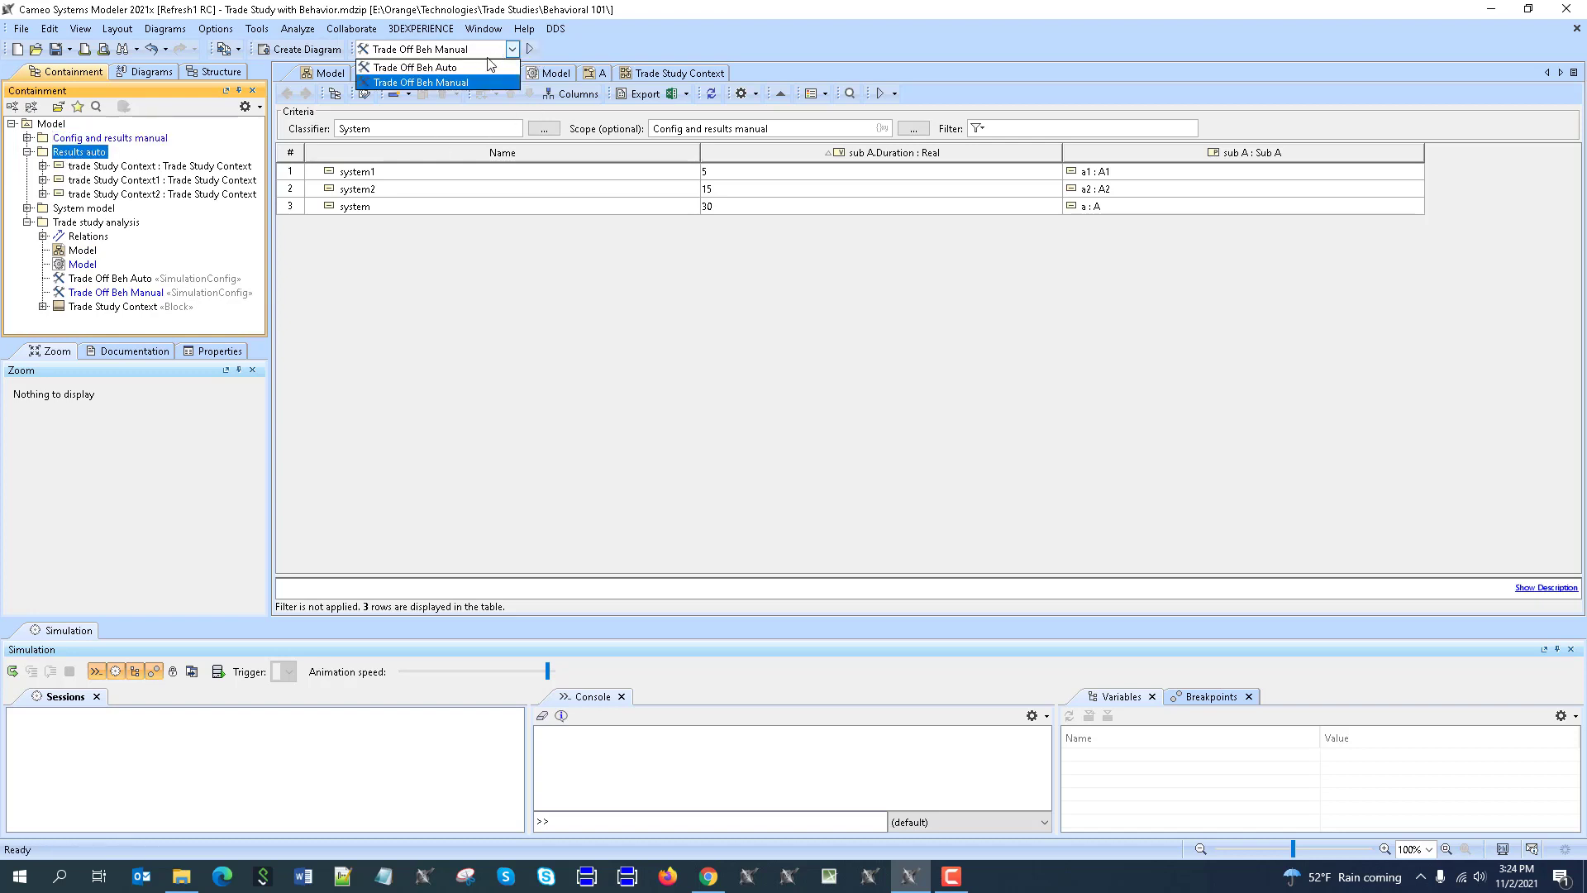
pyautogui.click(434, 68)
pyautogui.click(658, 74)
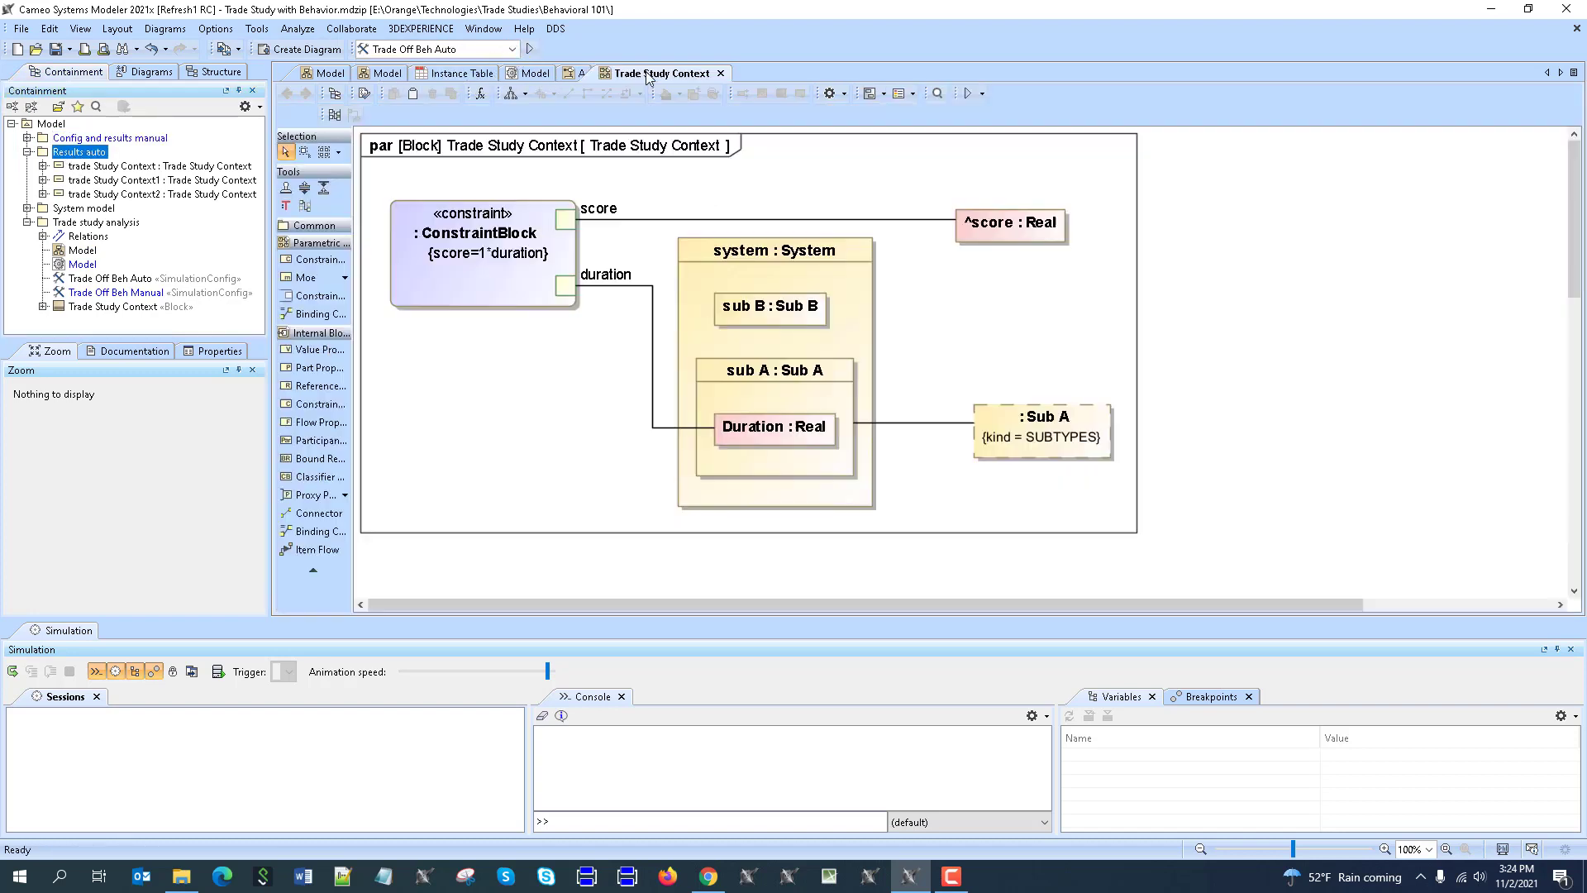
pyautogui.click(532, 50)
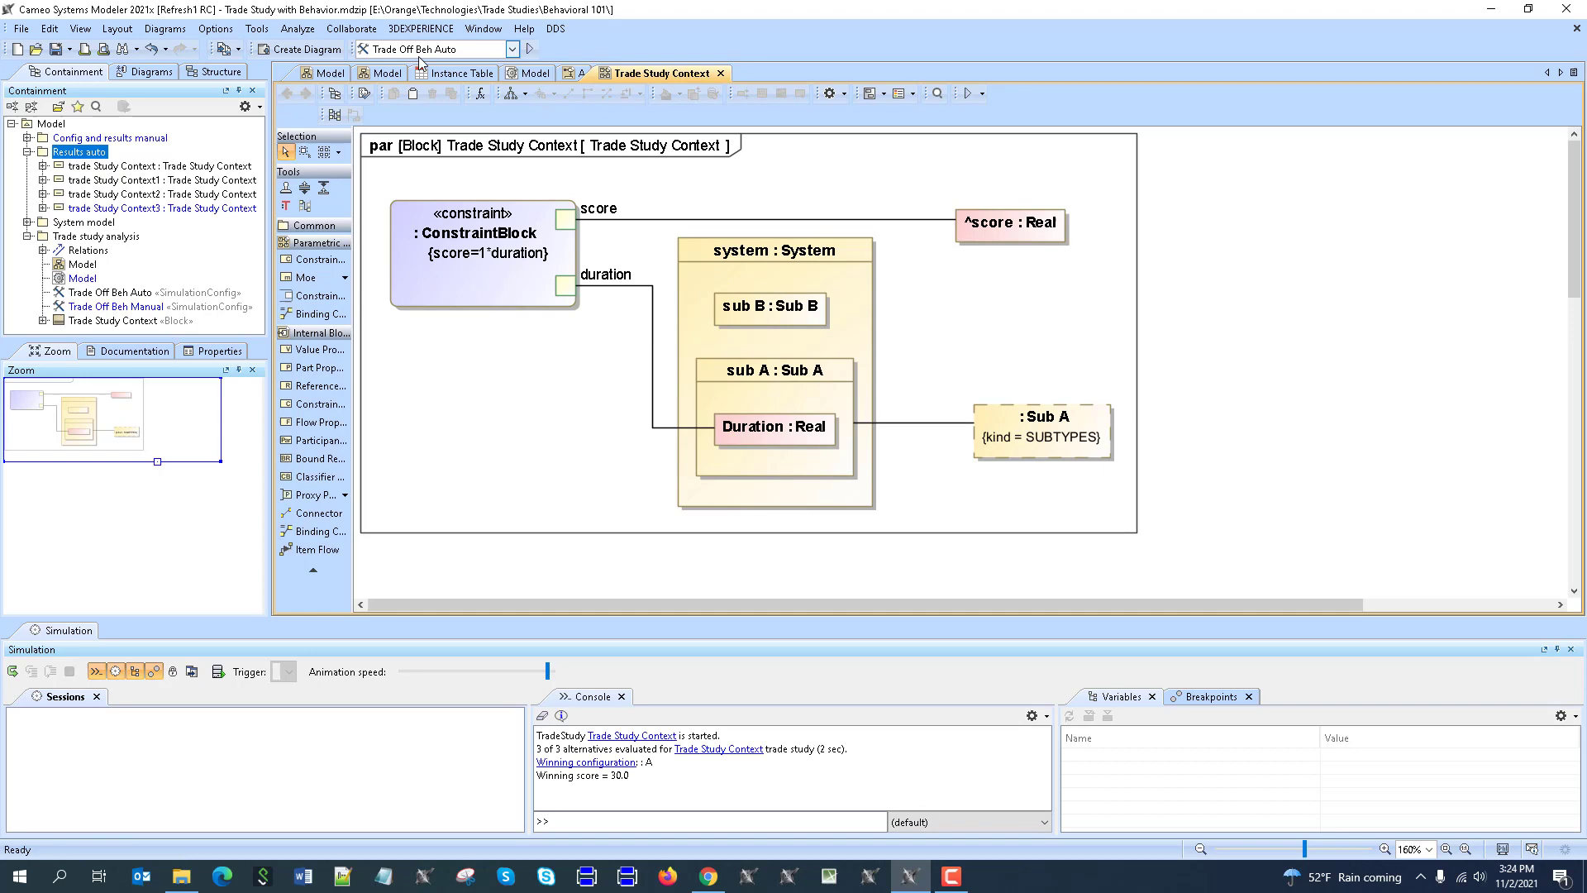
pyautogui.click(299, 49)
# - Create Instance Table1 in Results auto with Trade Study Context as classifier, listing the four results
pyautogui.doubleClick(534, 283)
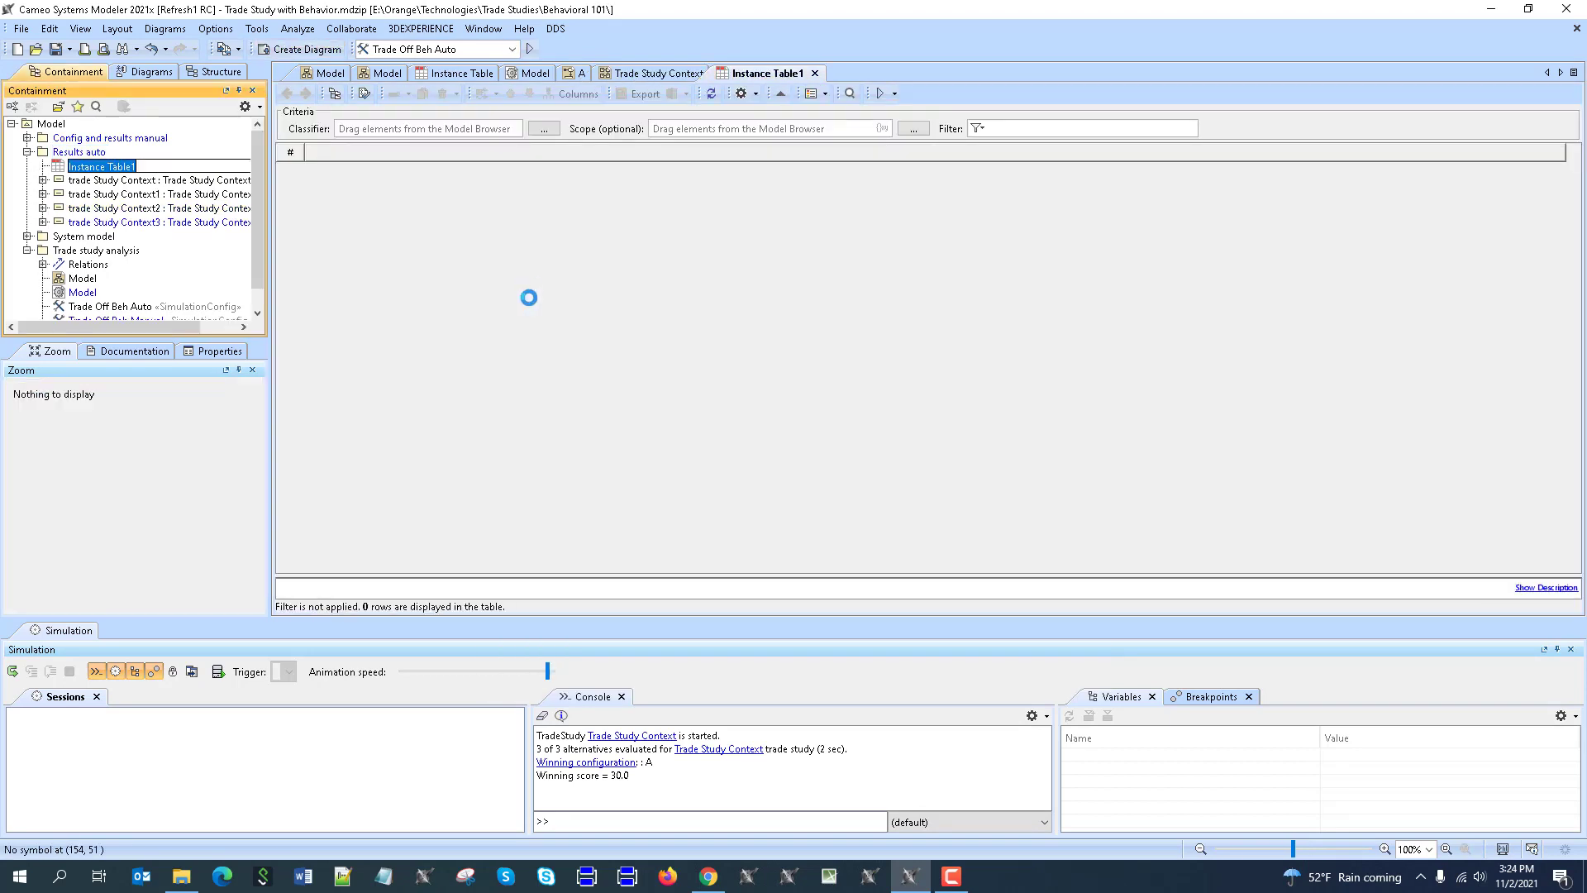
pyautogui.scroll(-1, 155, 254)
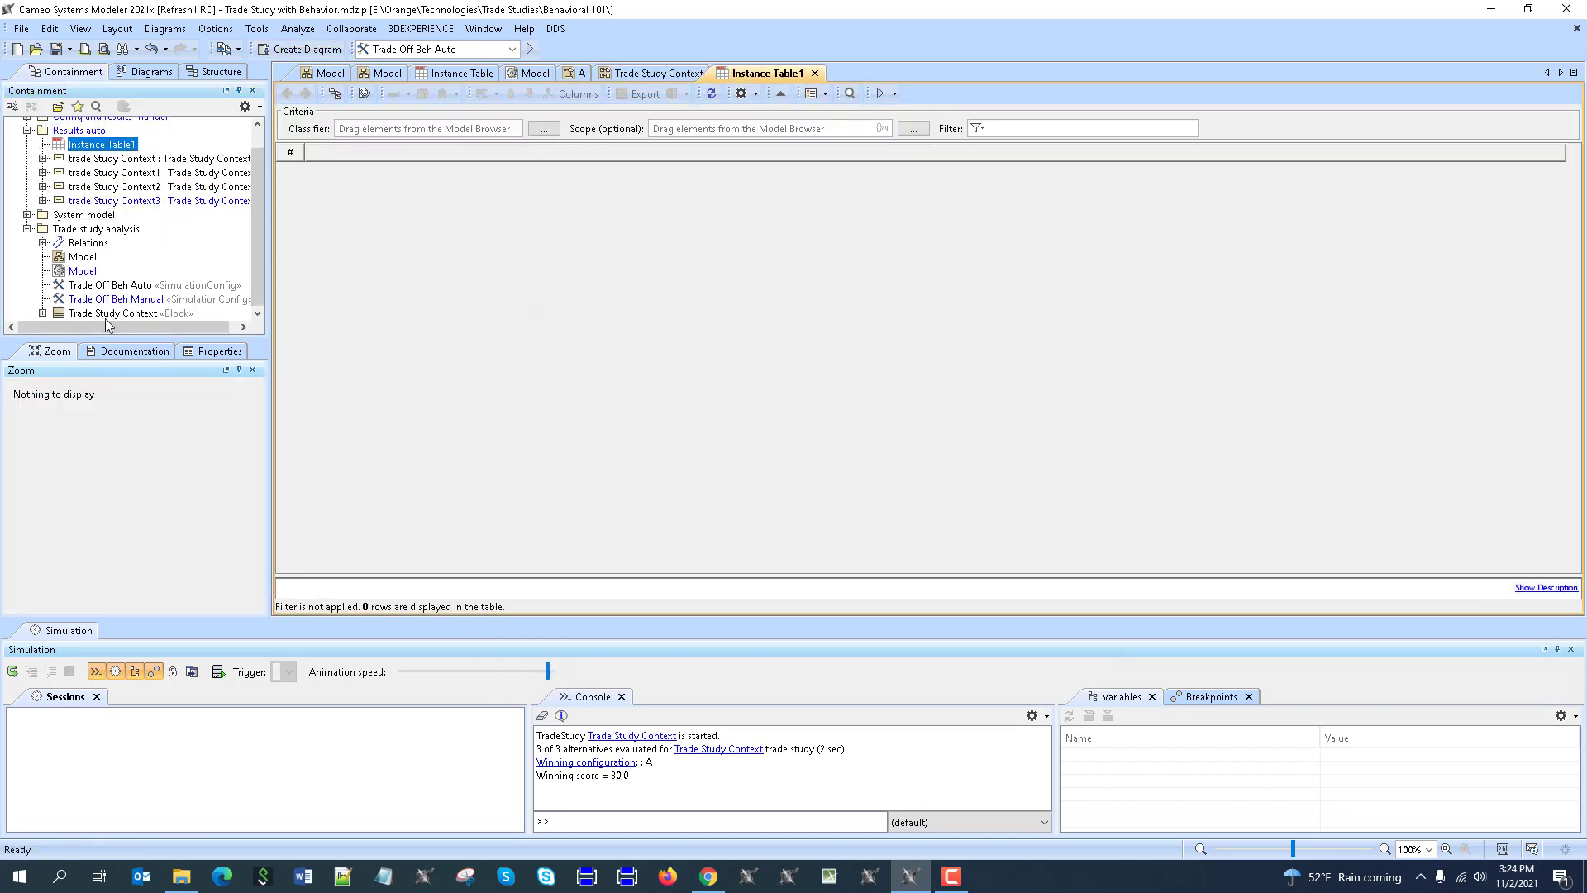
pyautogui.moveTo(111, 312); pyautogui.dragTo(379, 129)
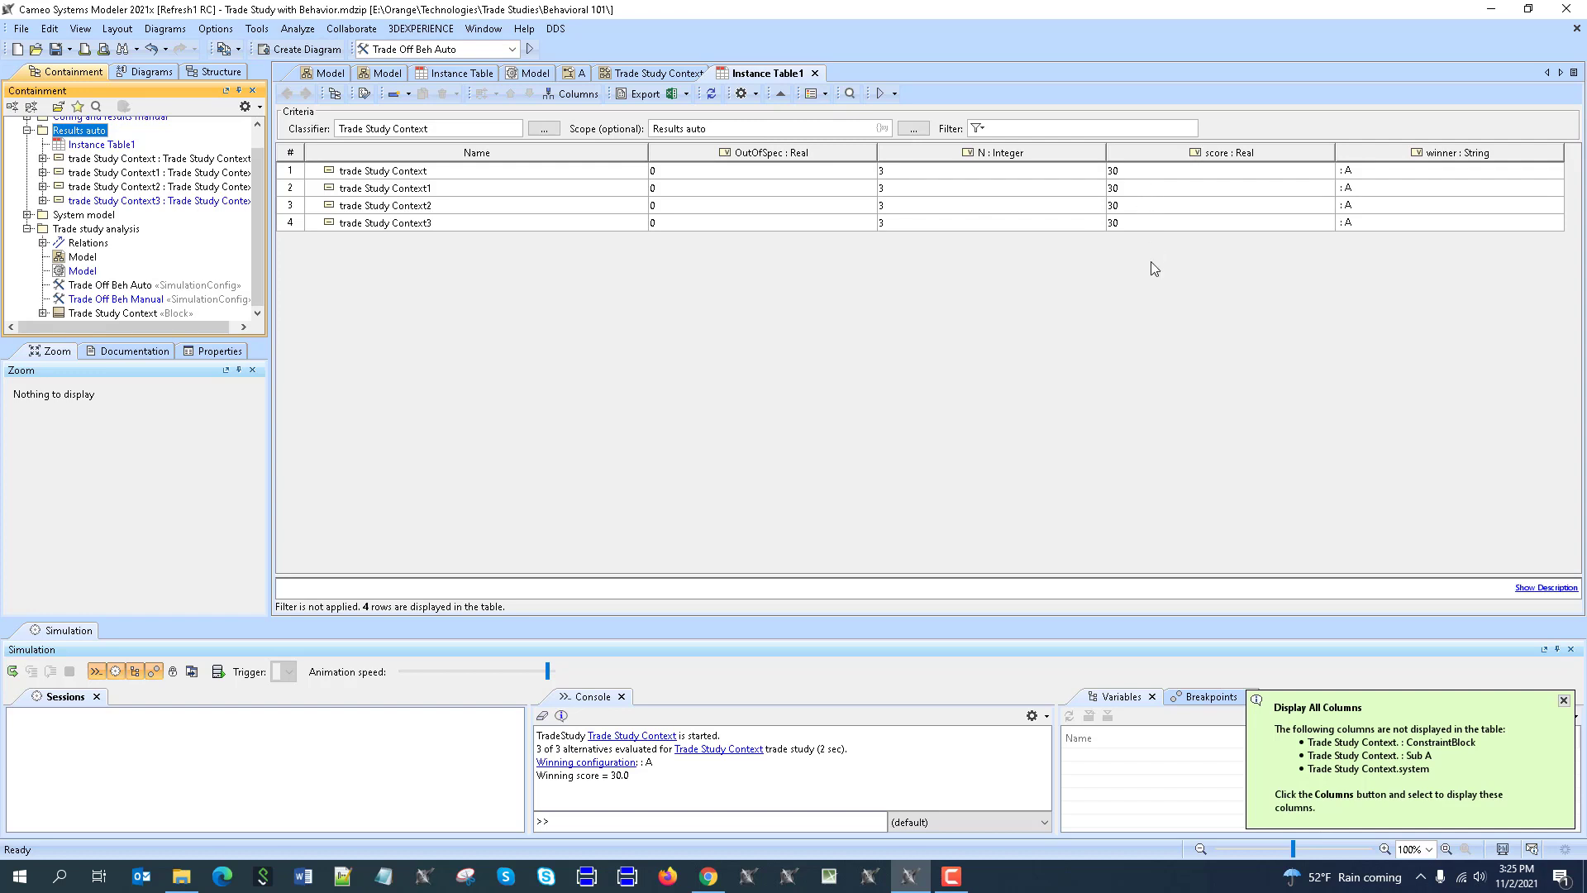
# - Change the constraint to {score=-1*duration} and rerun Trade Off Beh Auto, adding a fifth result row
pyautogui.click(657, 73)
pyautogui.click(483, 248)
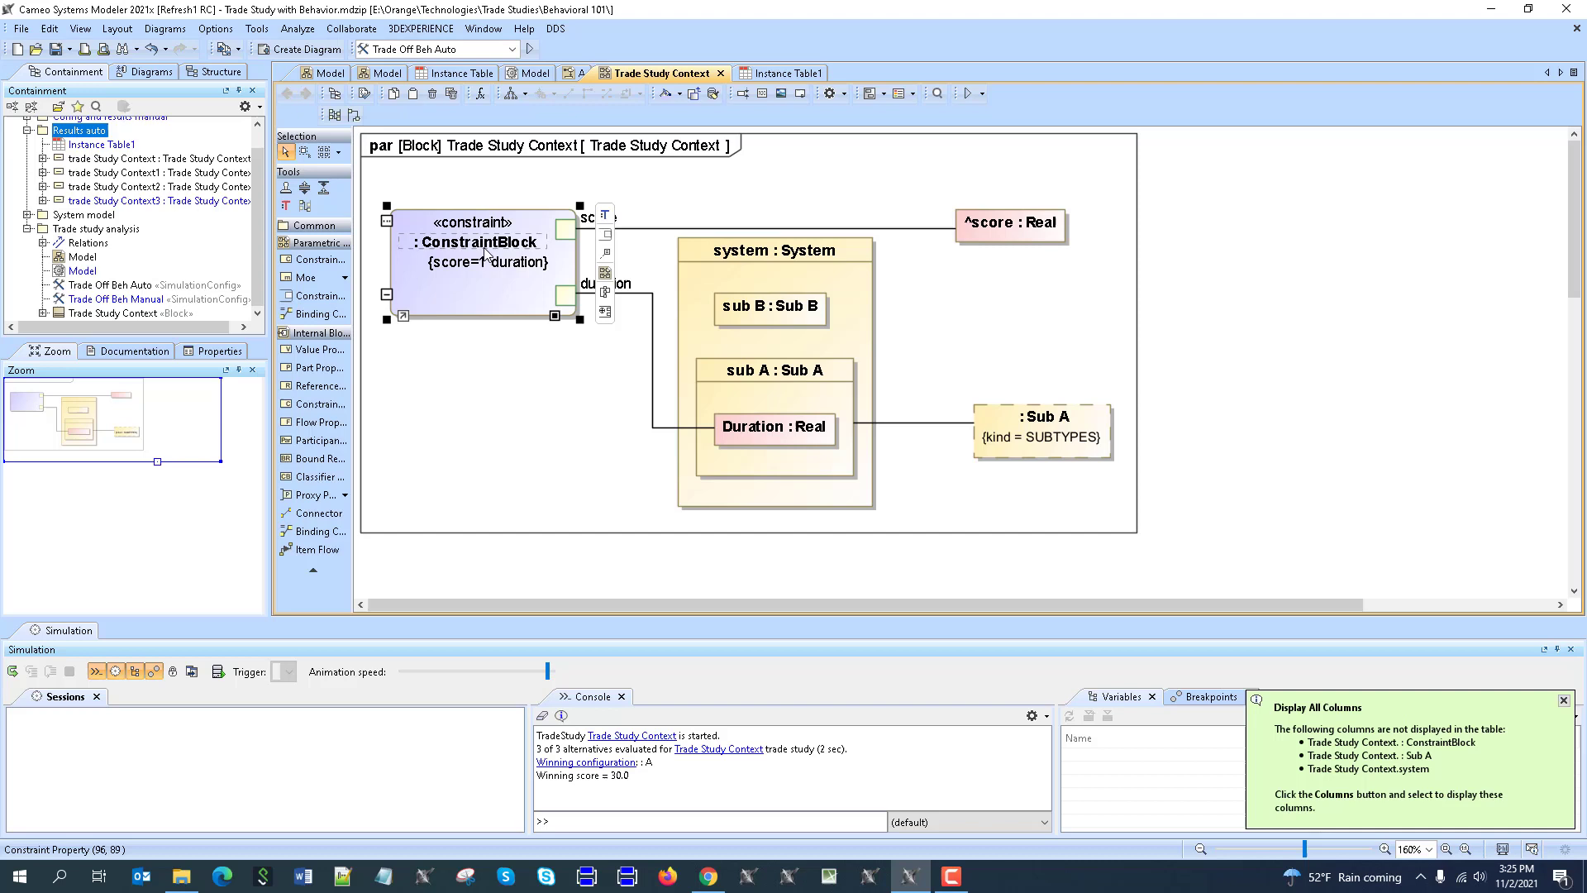
pyautogui.click(486, 262)
pyautogui.write('-')
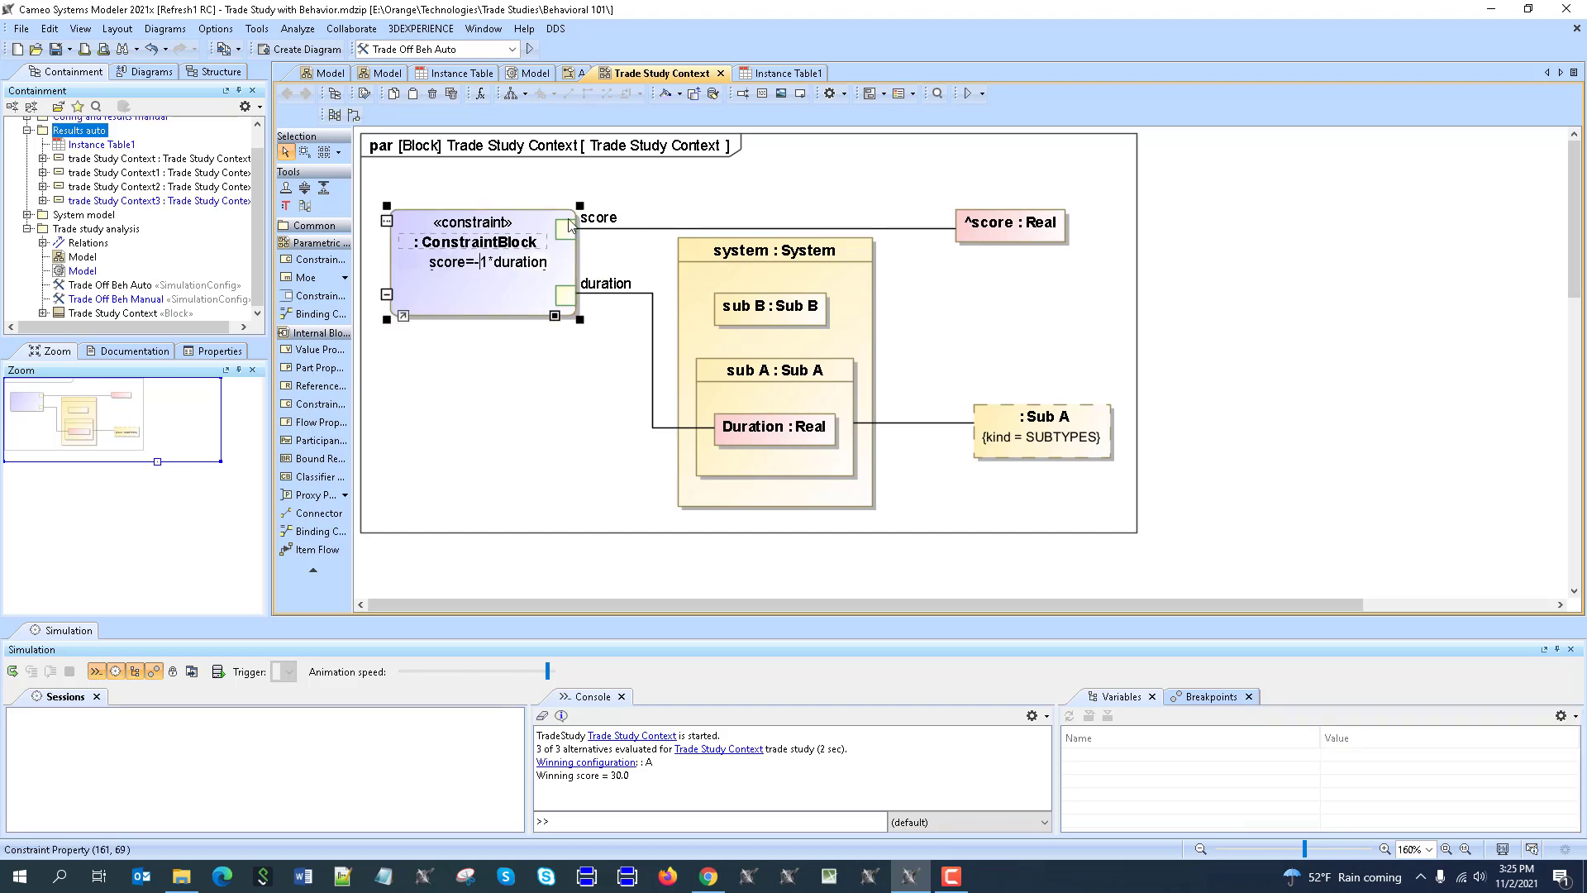
pyautogui.click(423, 410)
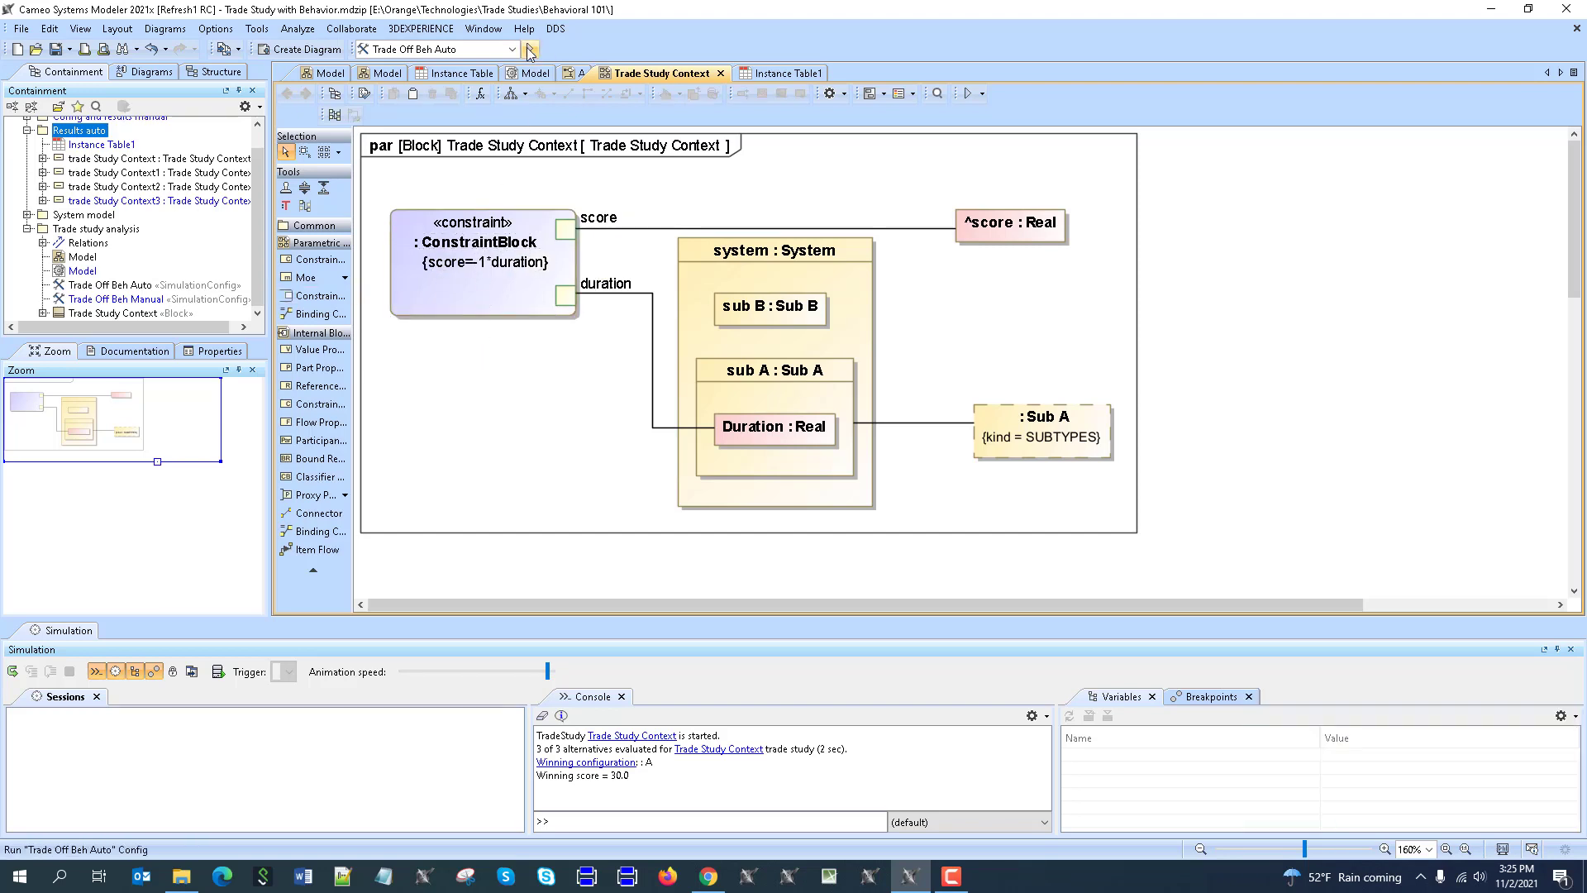
pyautogui.click(782, 74)
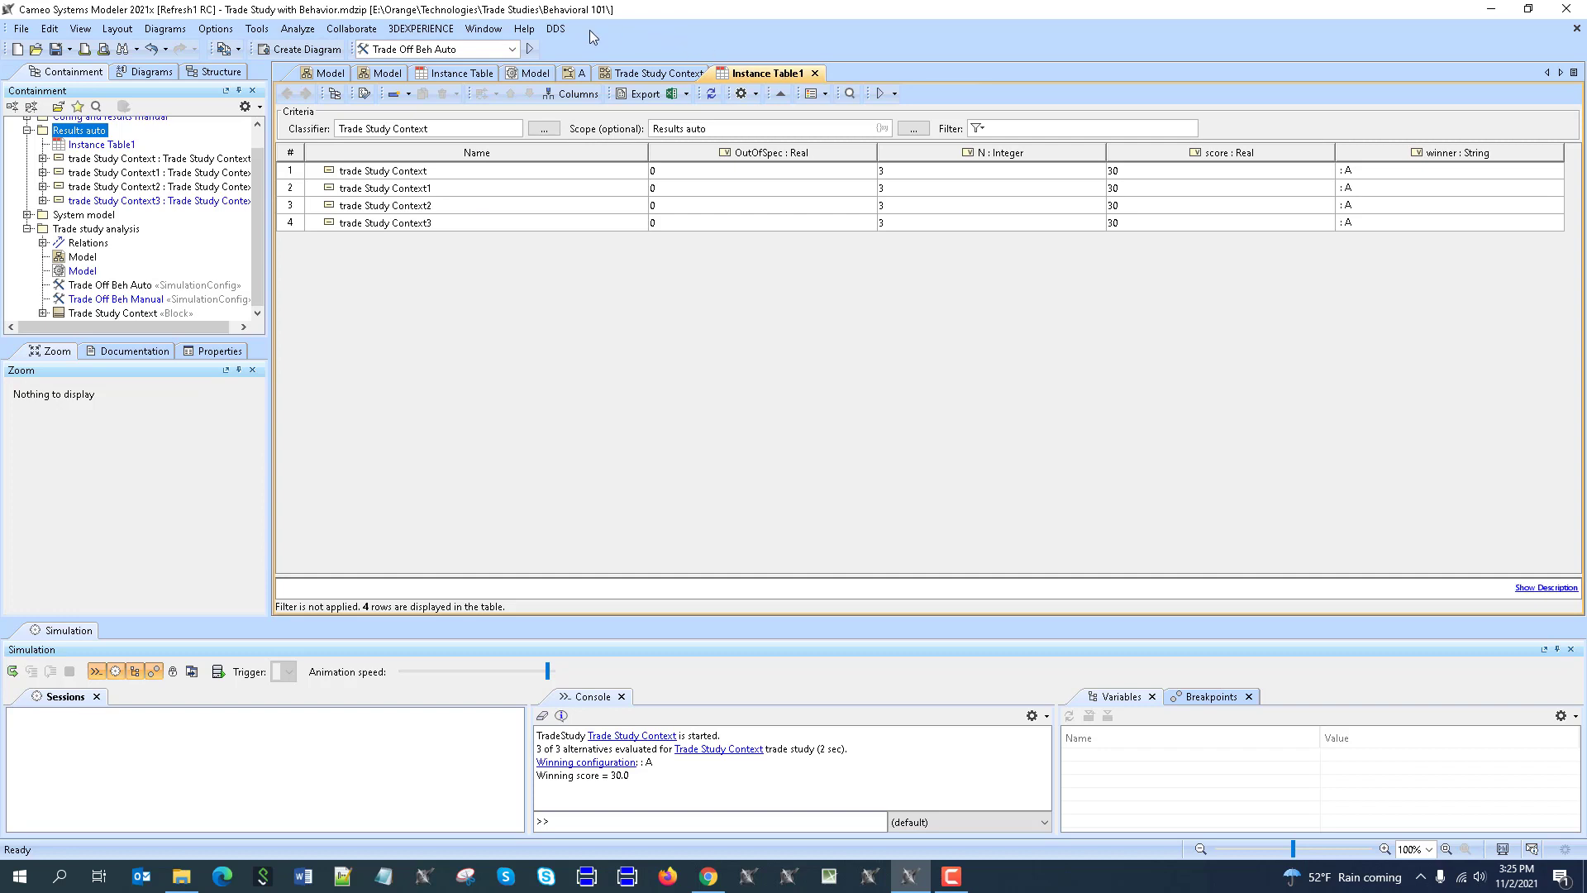
pyautogui.click(530, 49)
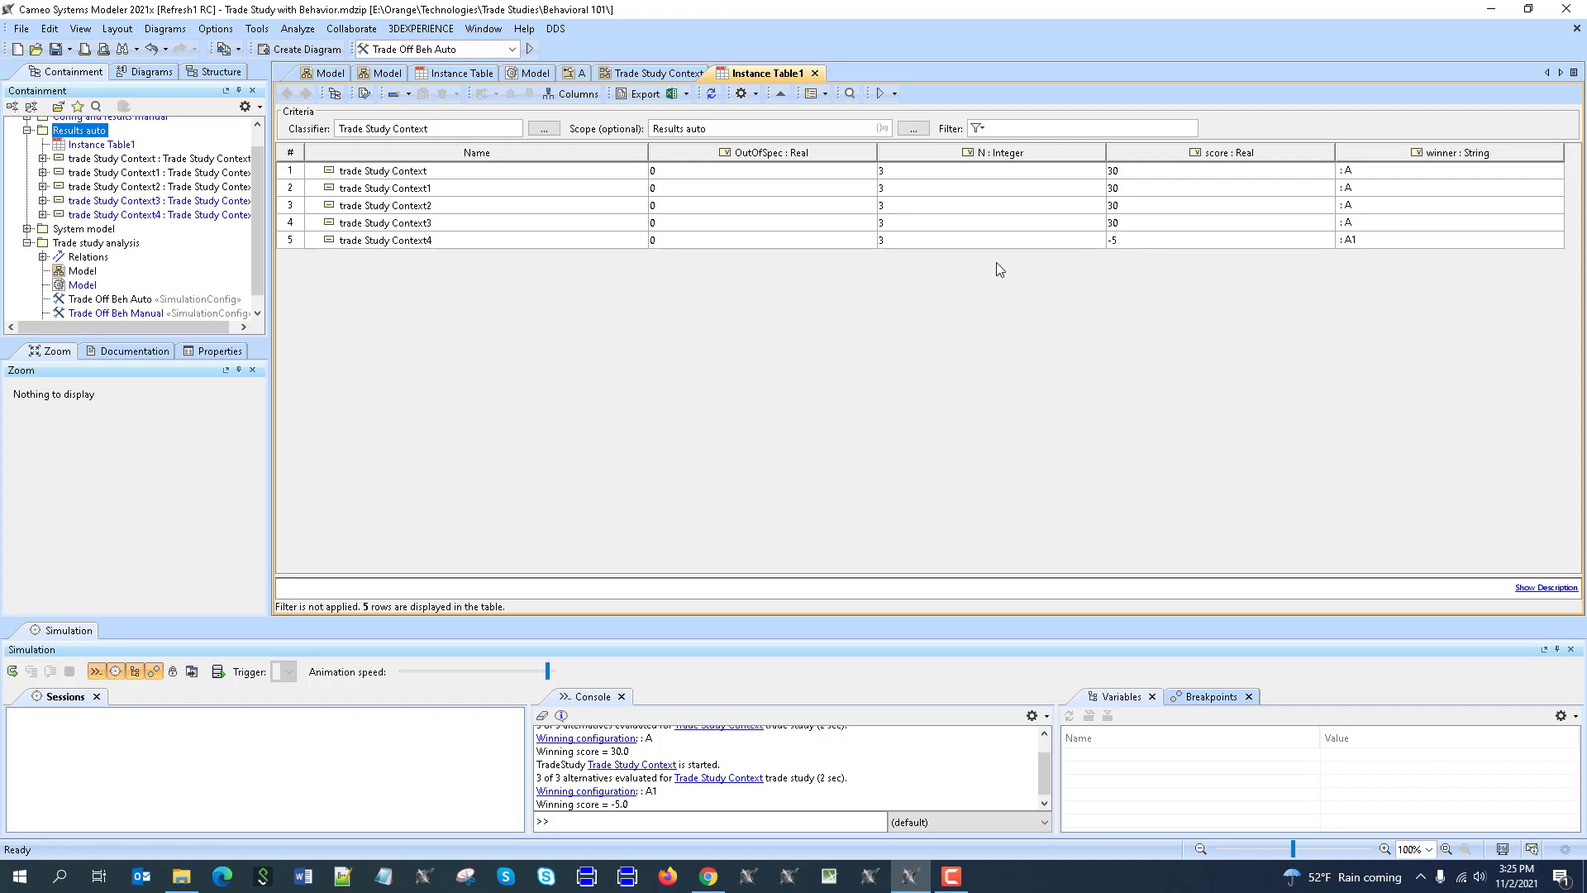
# - Add block Comp1 below block A and compose it as a part of A
pyautogui.click(330, 73)
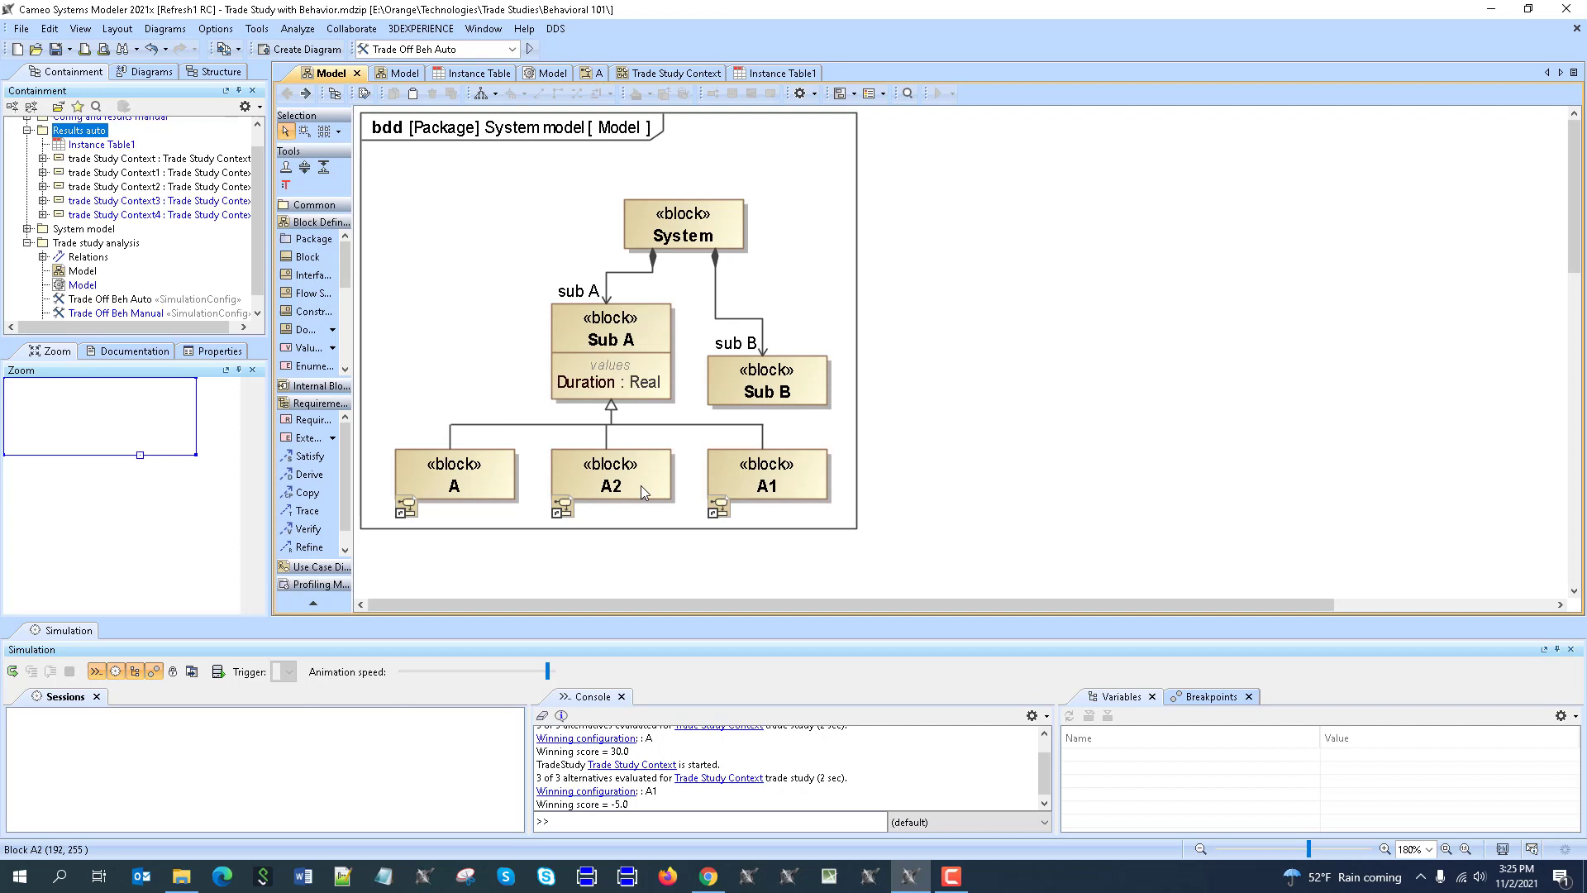
pyautogui.scroll(-2, 642, 484)
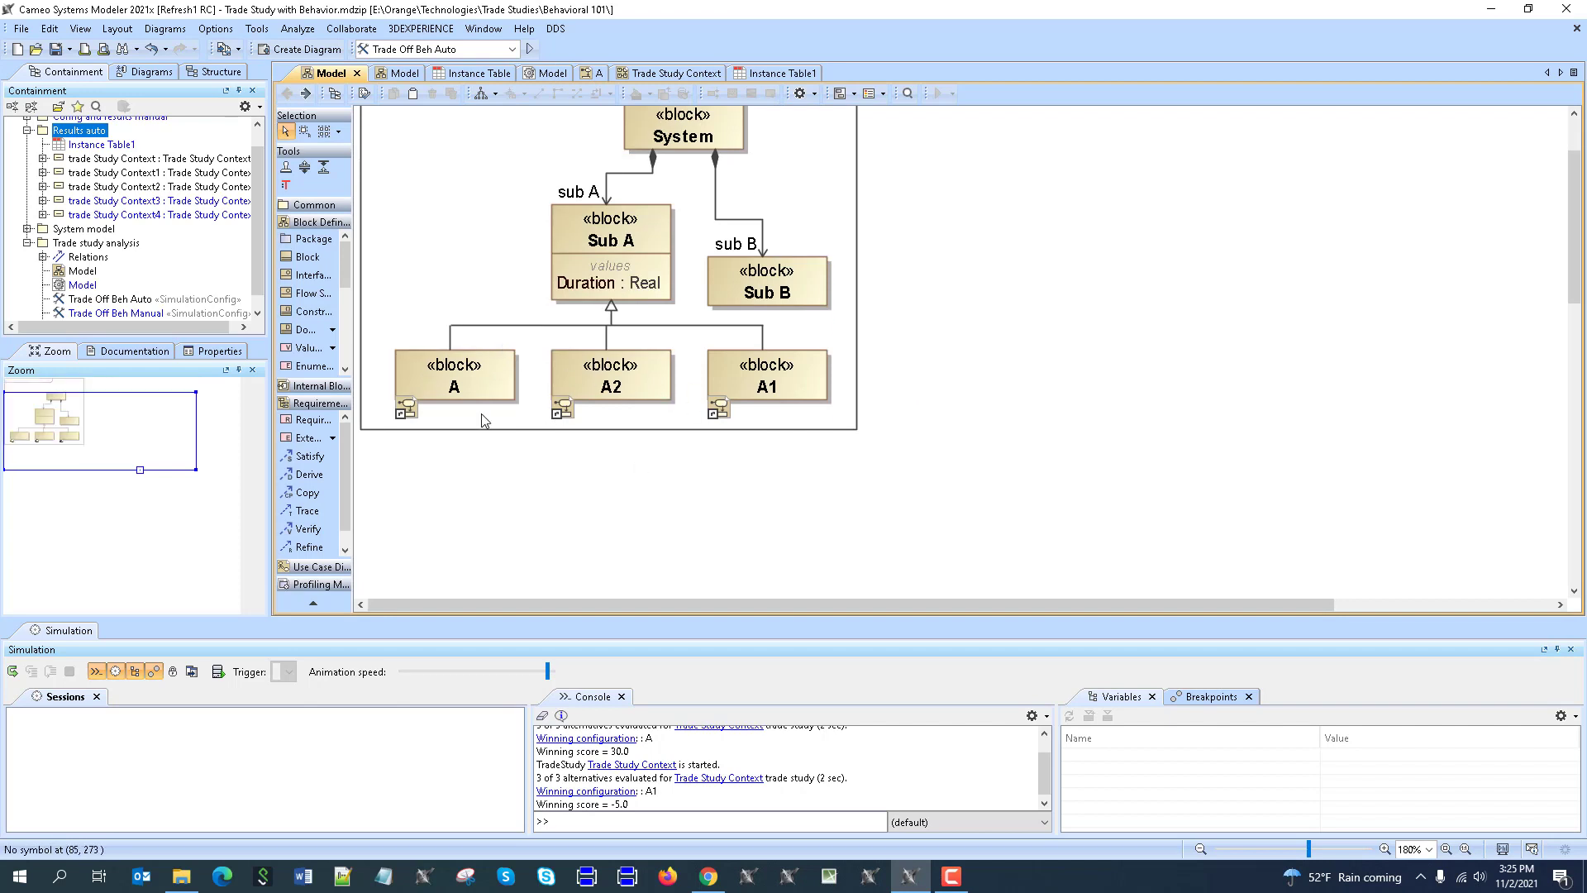
pyautogui.scroll(-1, 796, 409)
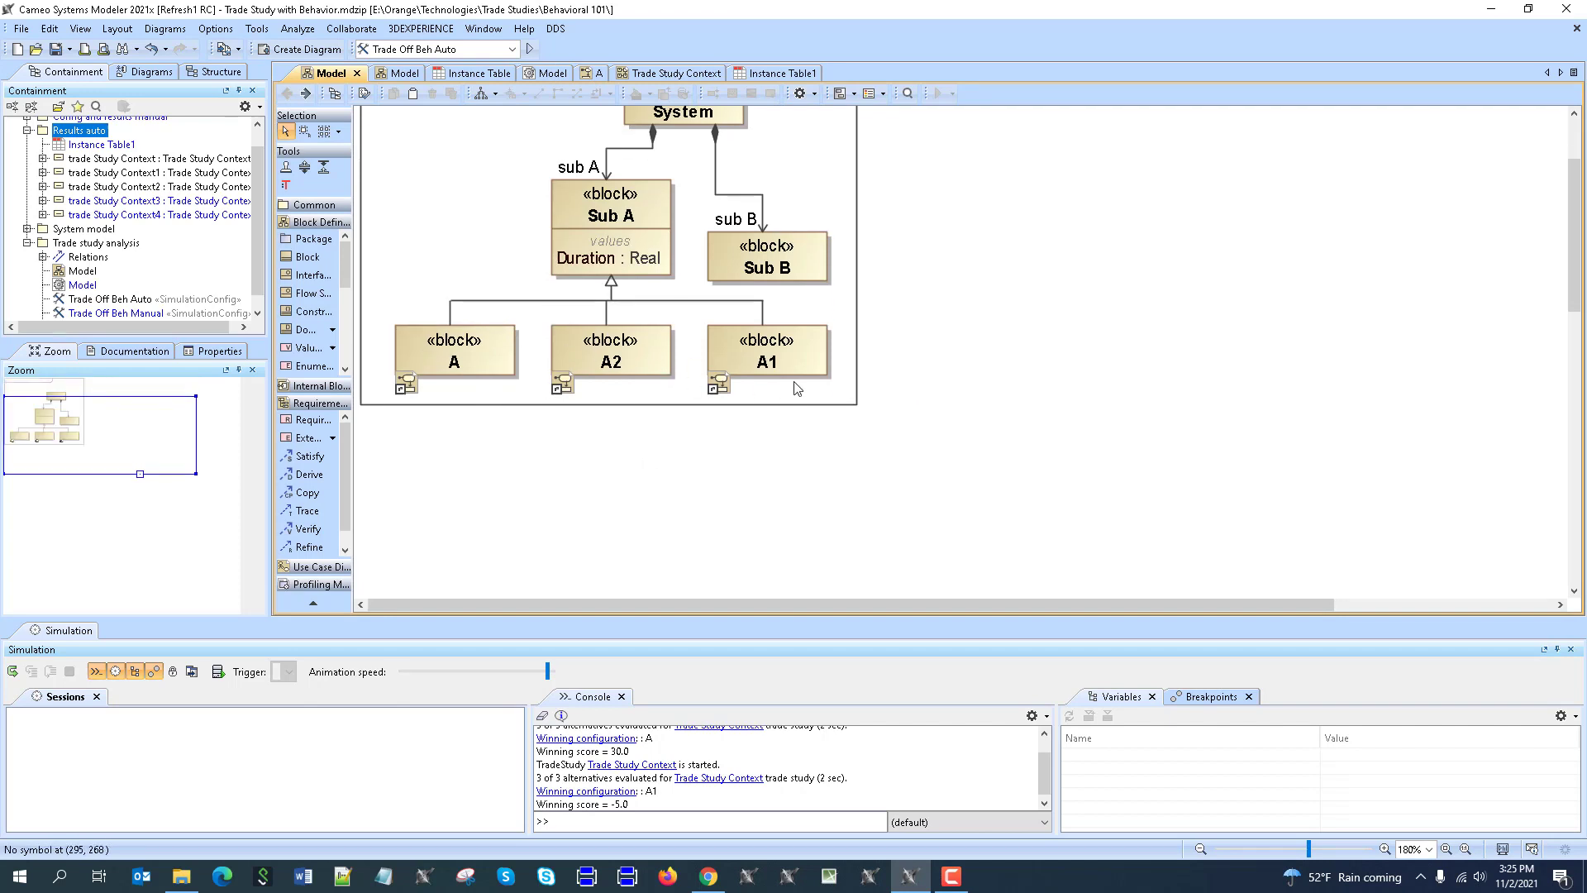
pyautogui.click(307, 256)
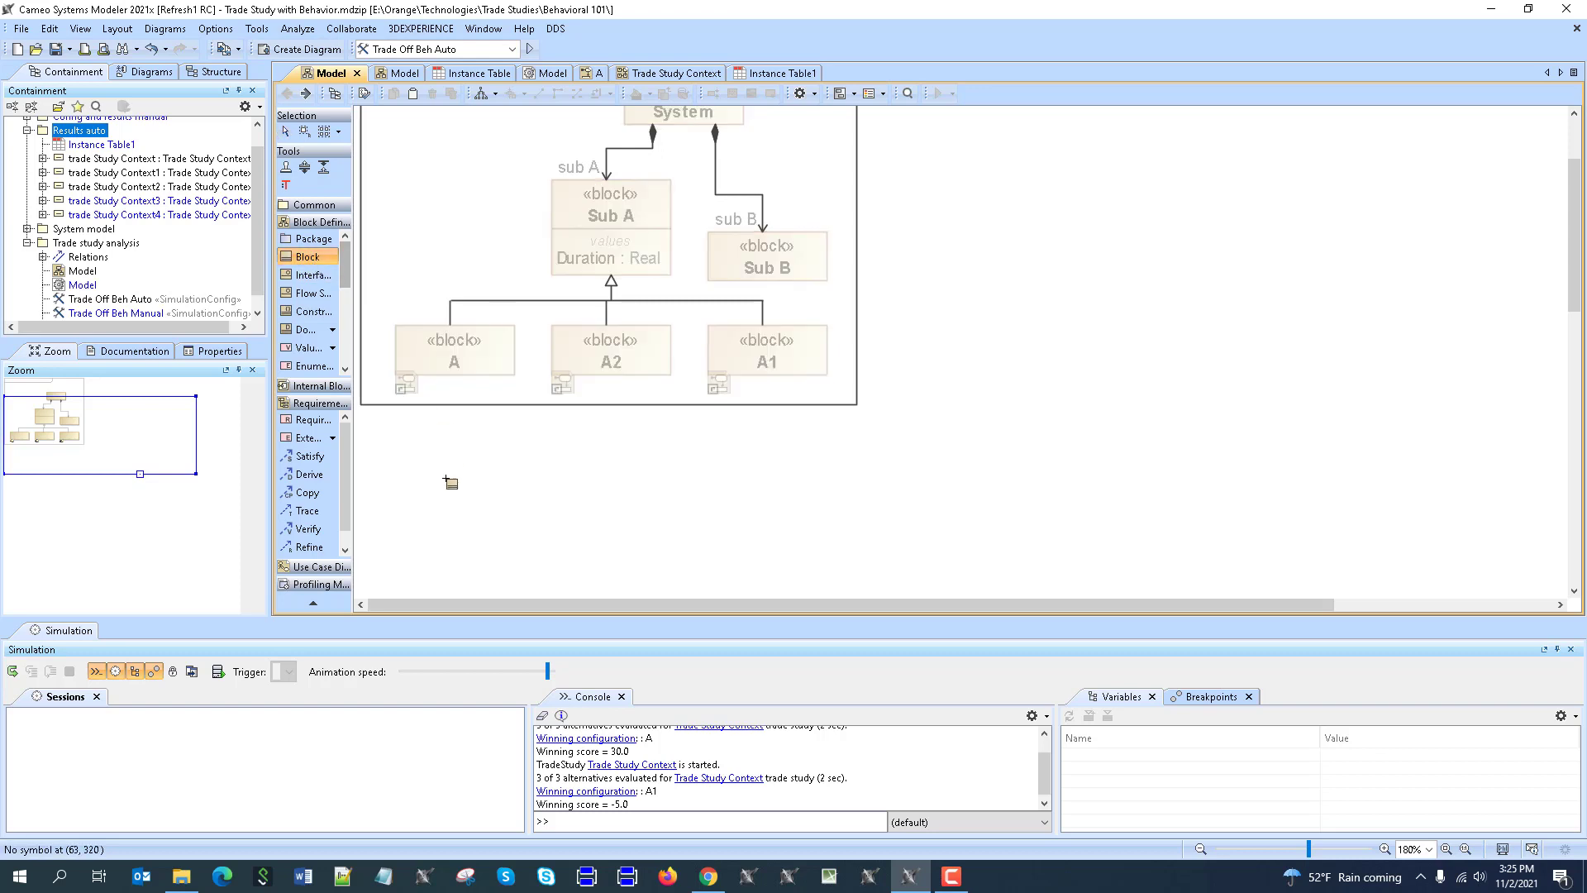
pyautogui.click(378, 459)
pyautogui.click(453, 354)
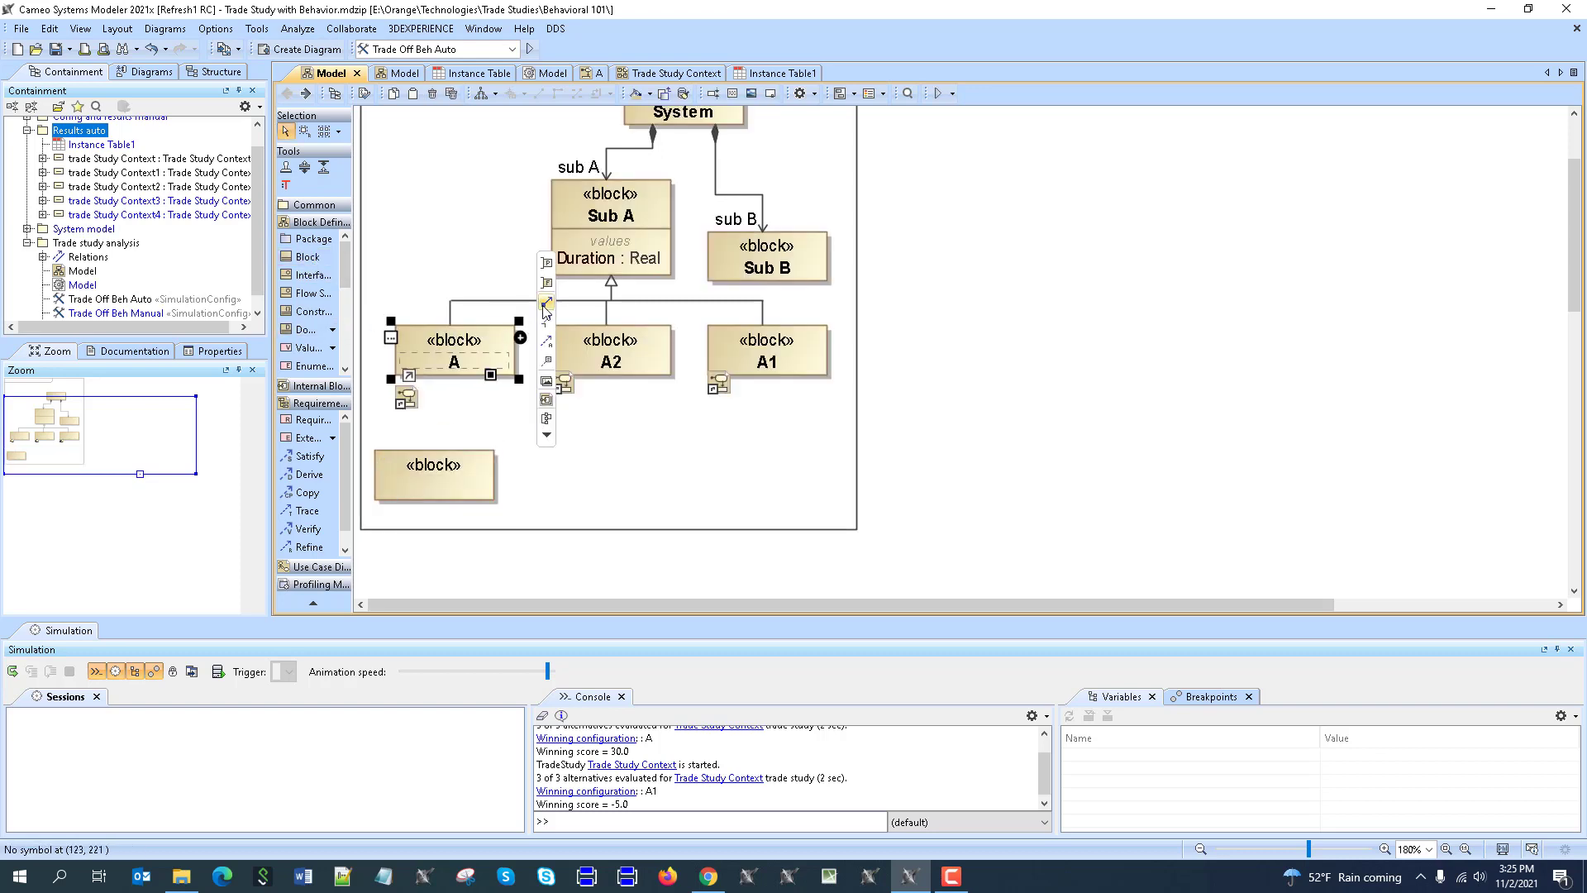
pyautogui.click(526, 437)
pyautogui.click(431, 484)
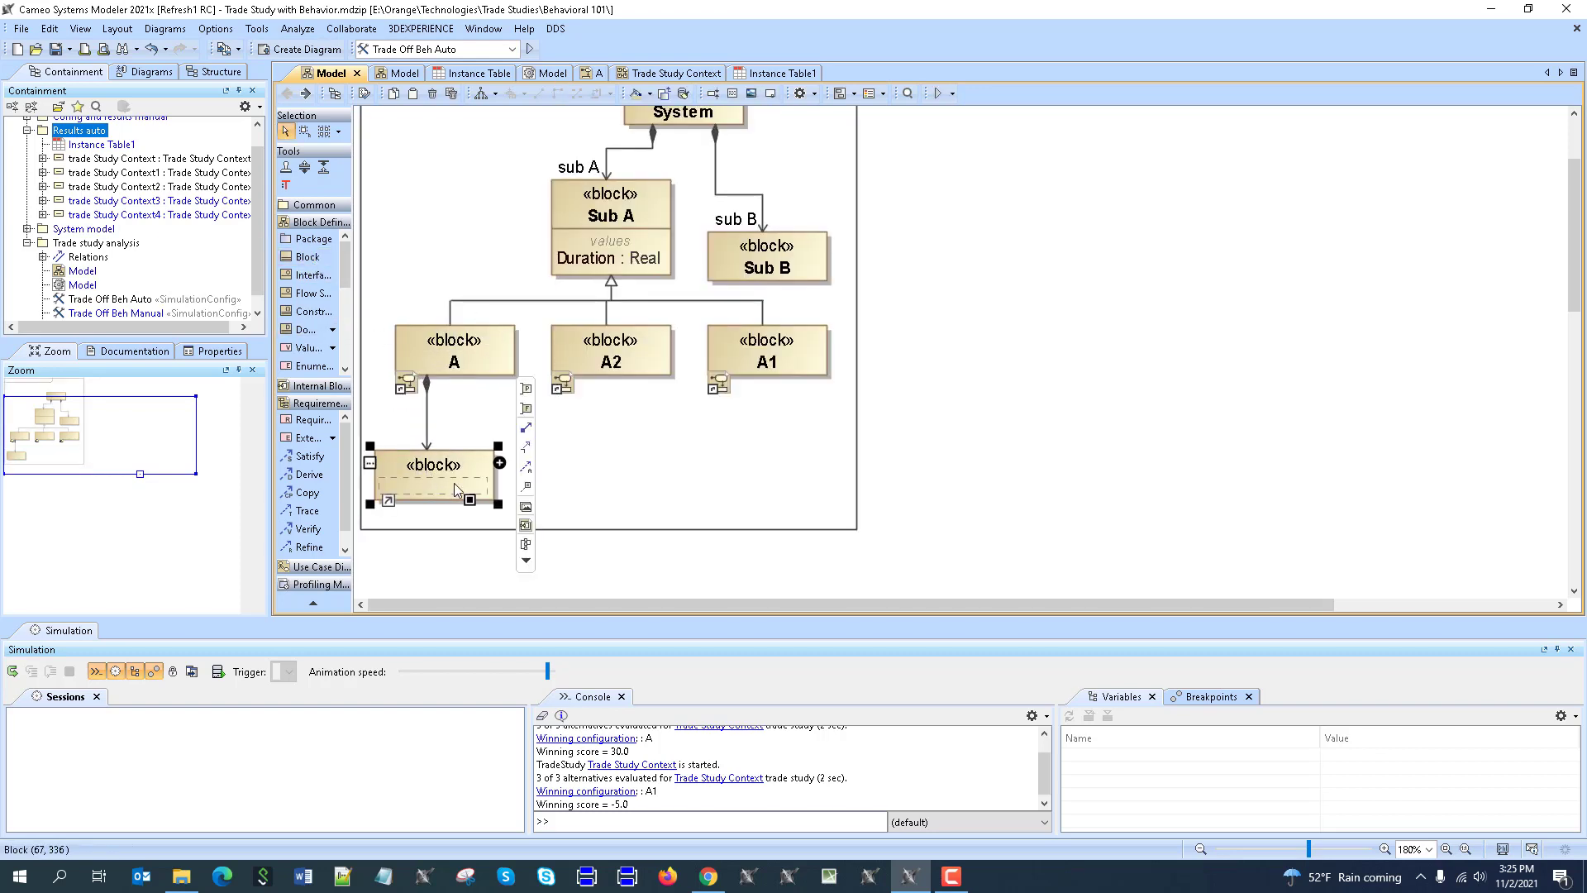
pyautogui.write('Con')
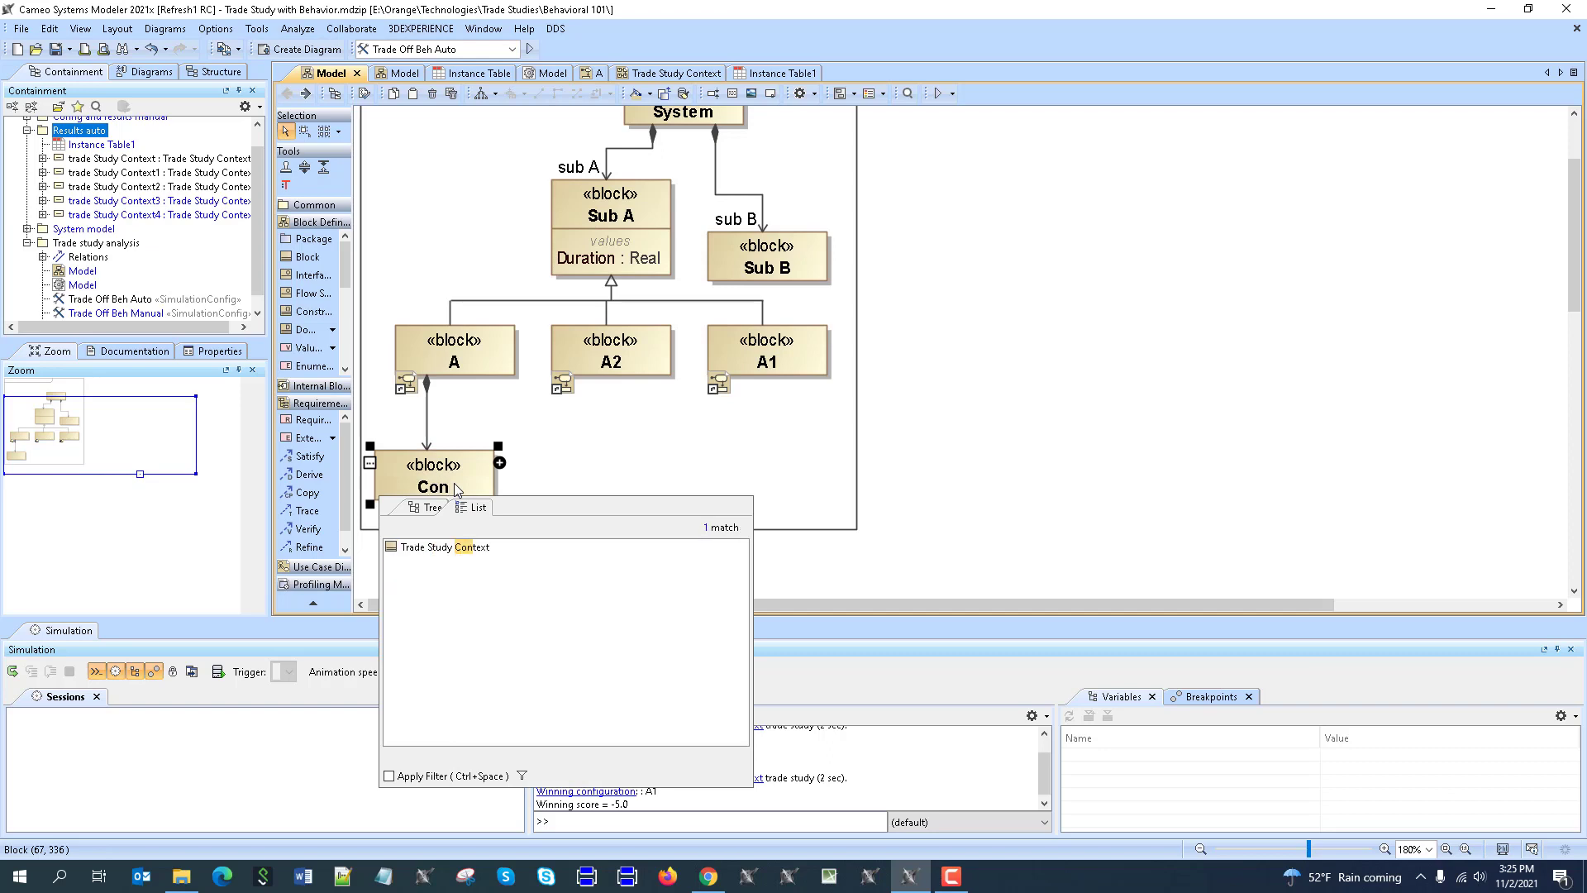
pyautogui.press('BackSpace')
pyautogui.write('mp1')
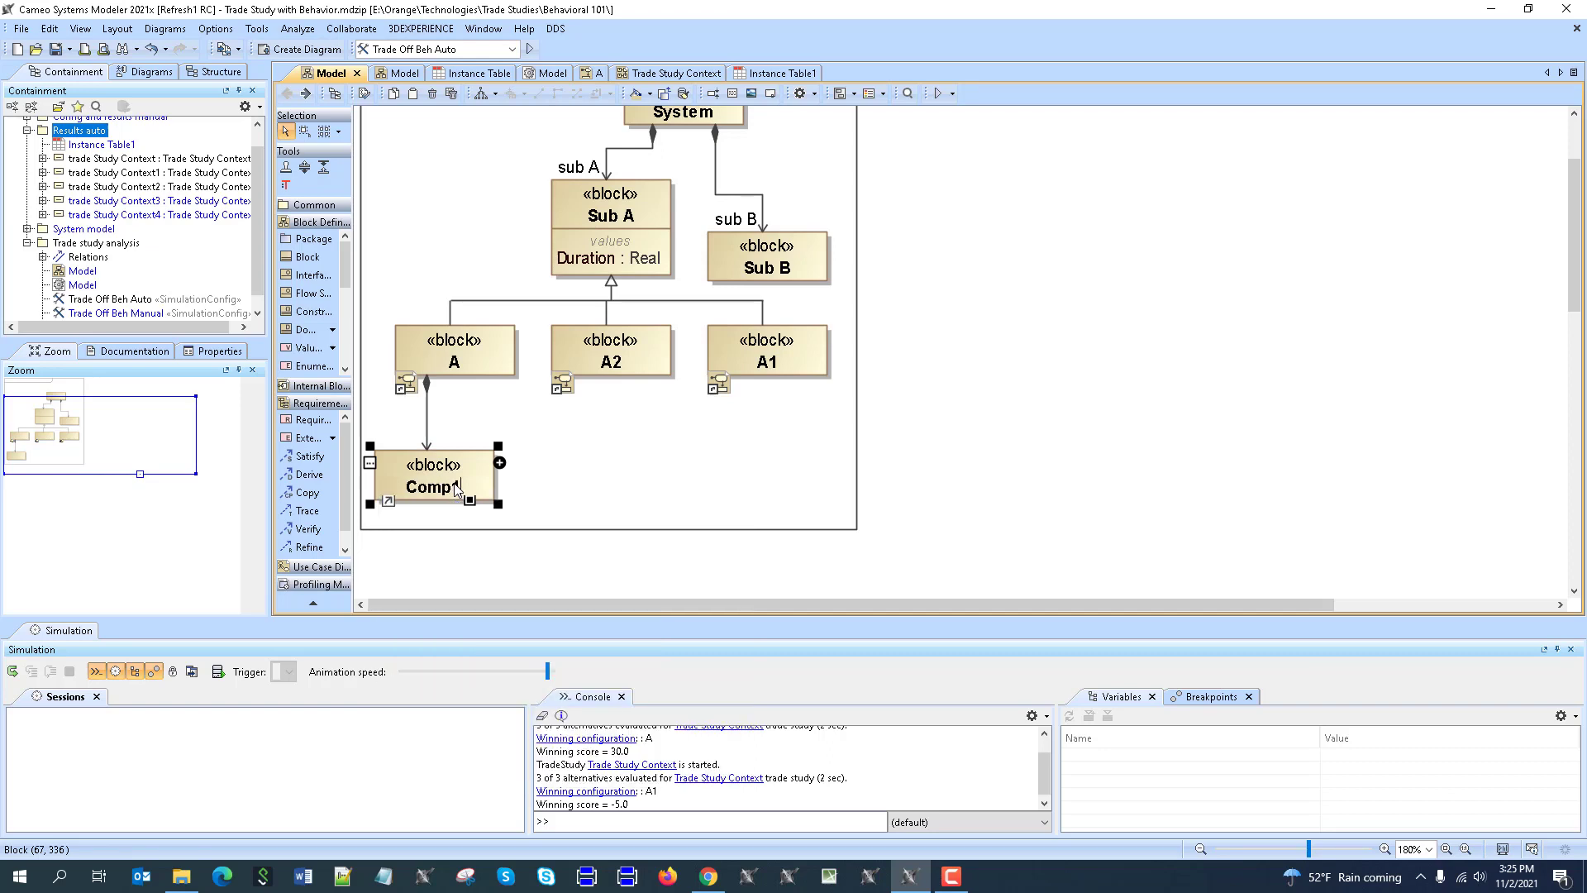
pyautogui.press('Return')
# - Add blocks Comp2 and Comp3 to the right of Comp1
pyautogui.press('b')
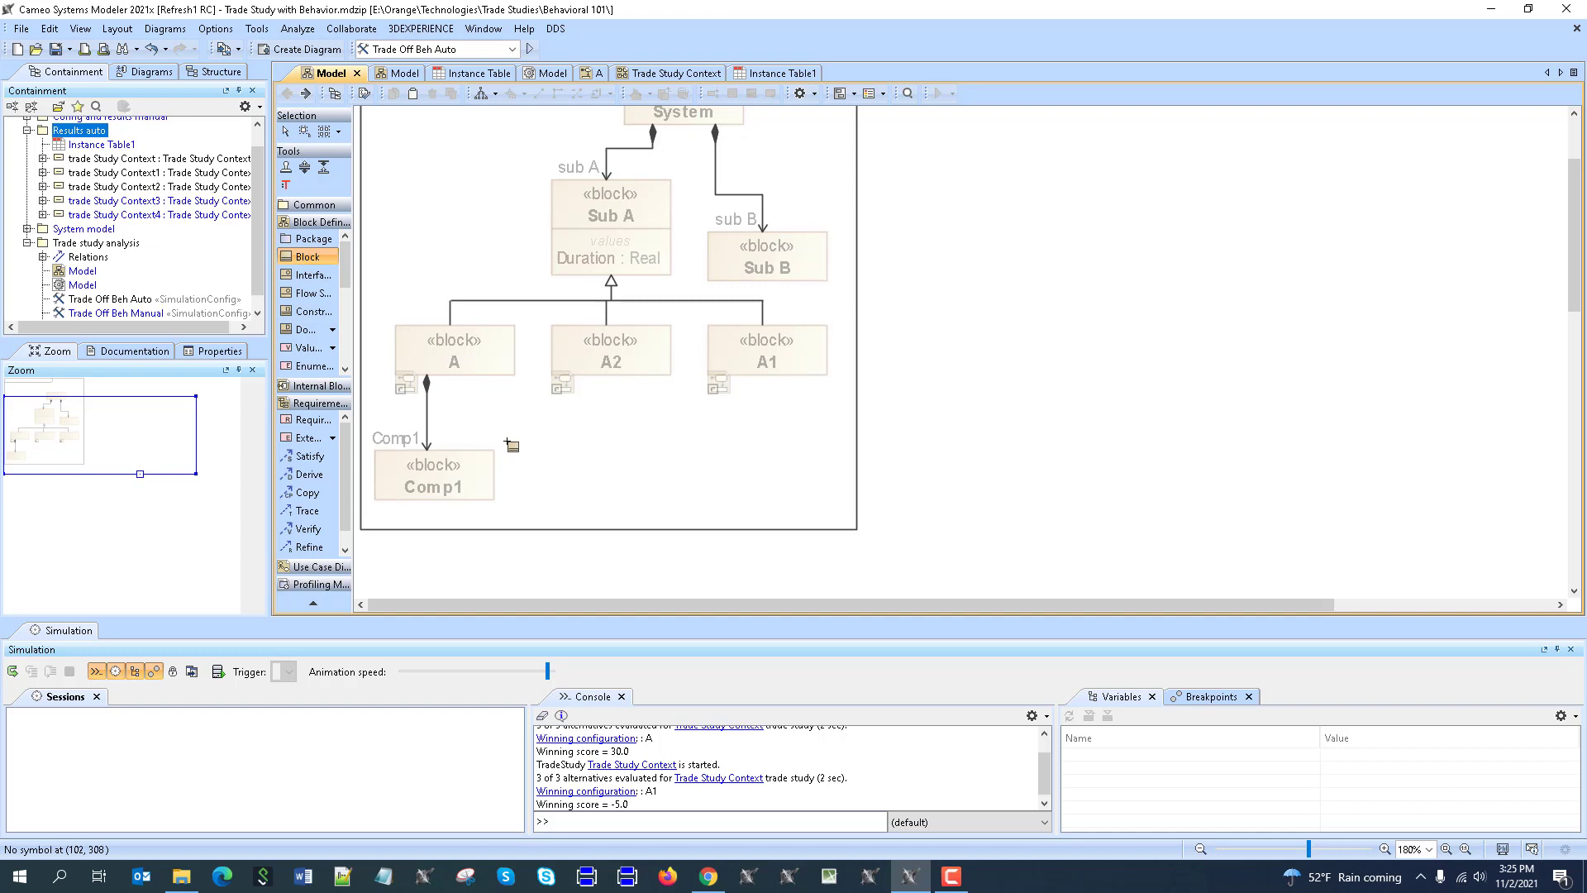
pyautogui.click(514, 442)
pyautogui.write('Comp2')
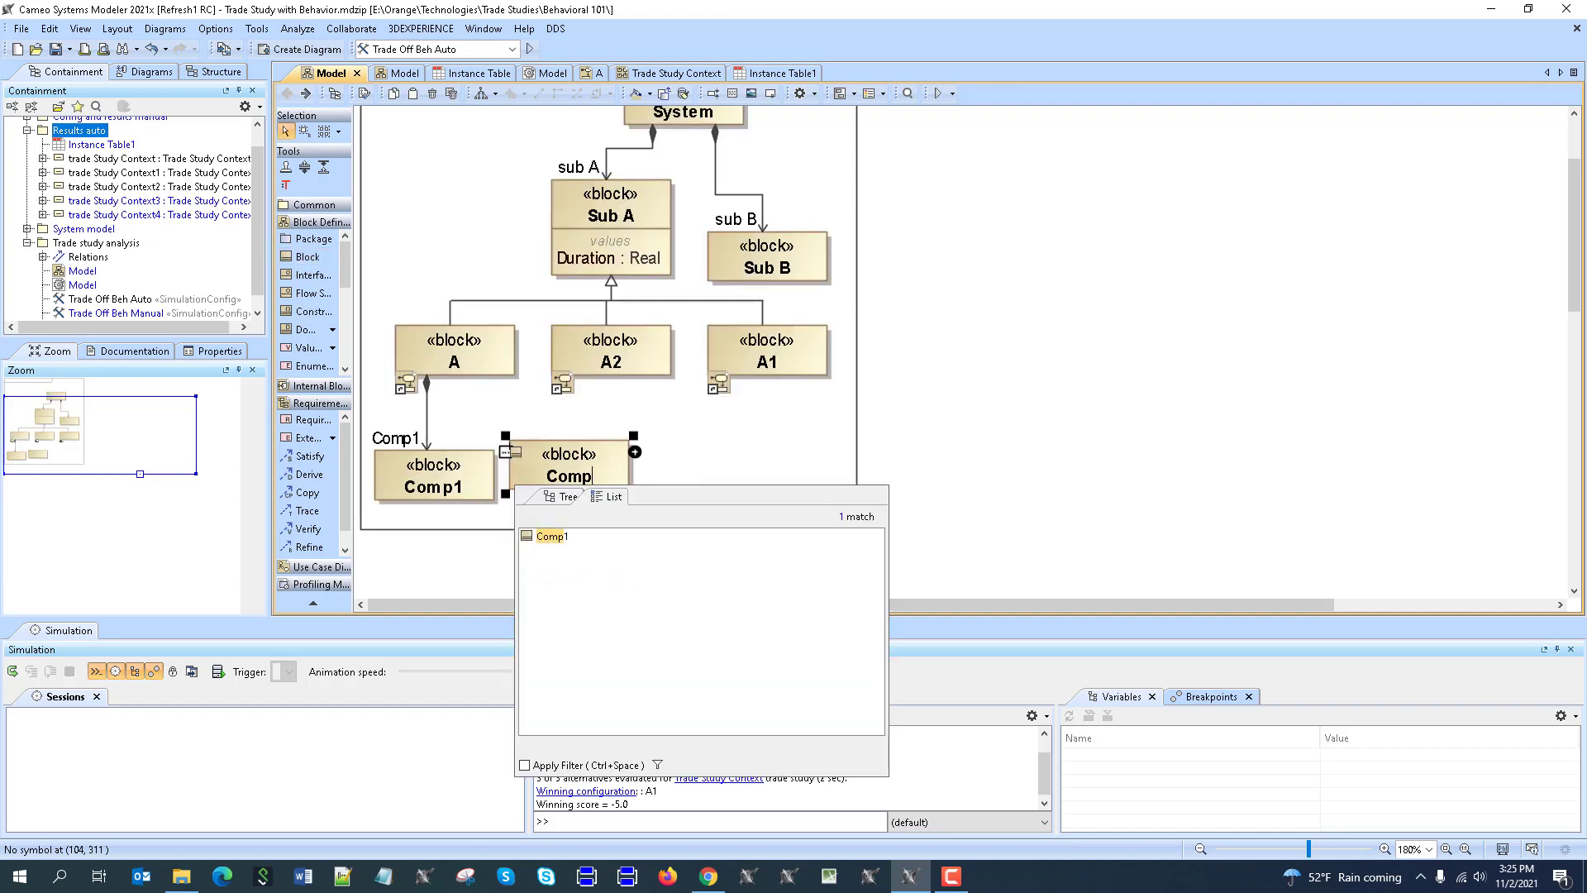
pyautogui.press('Return')
pyautogui.press('b')
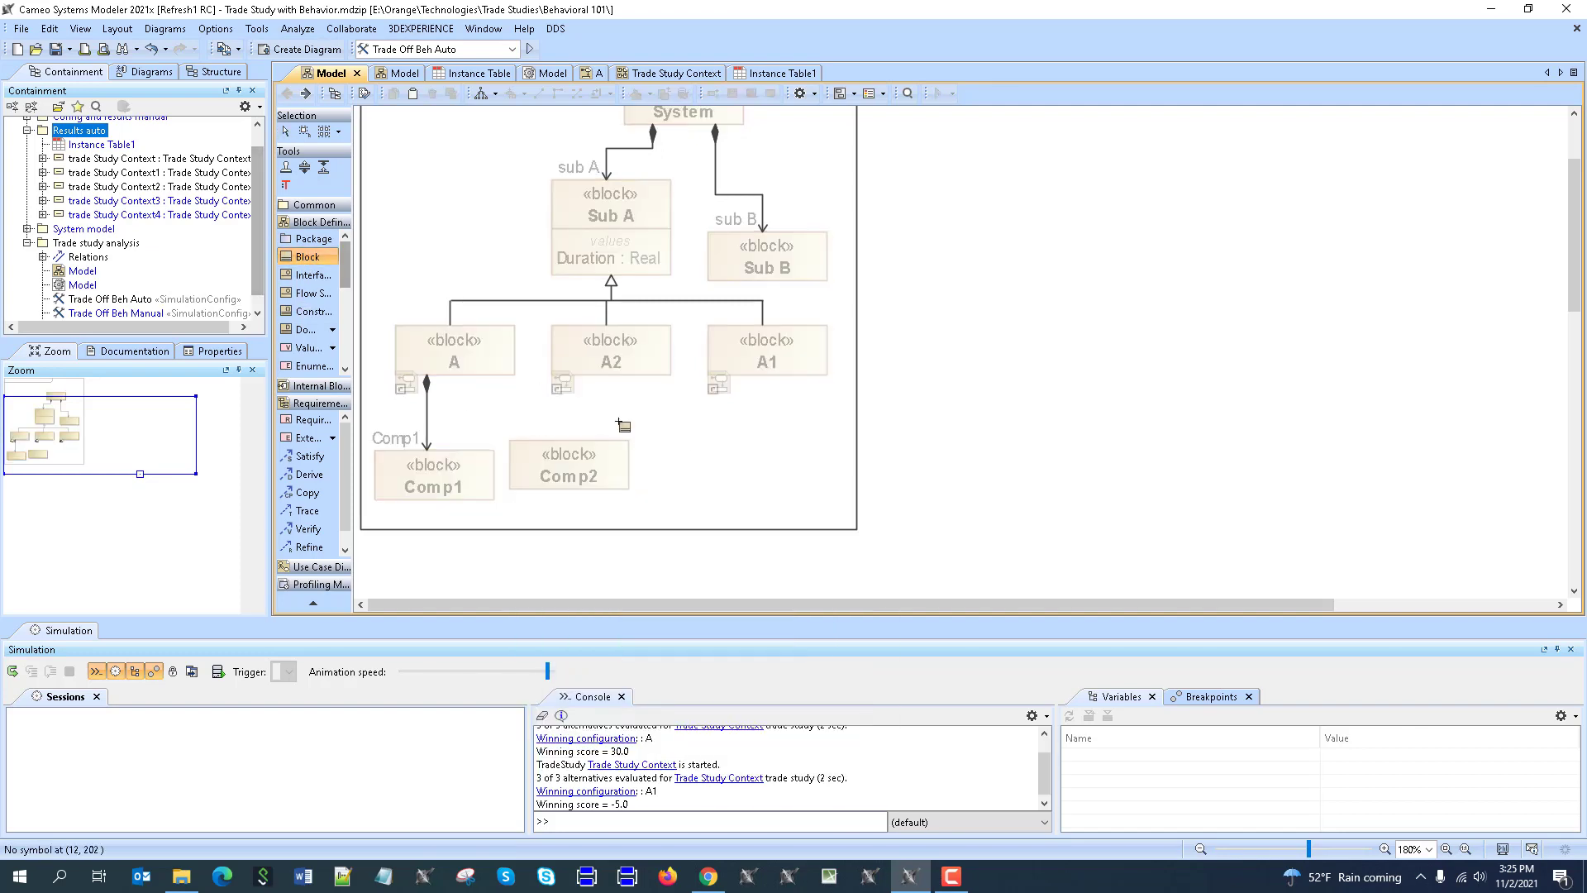
pyautogui.click(662, 448)
pyautogui.write('Comp')
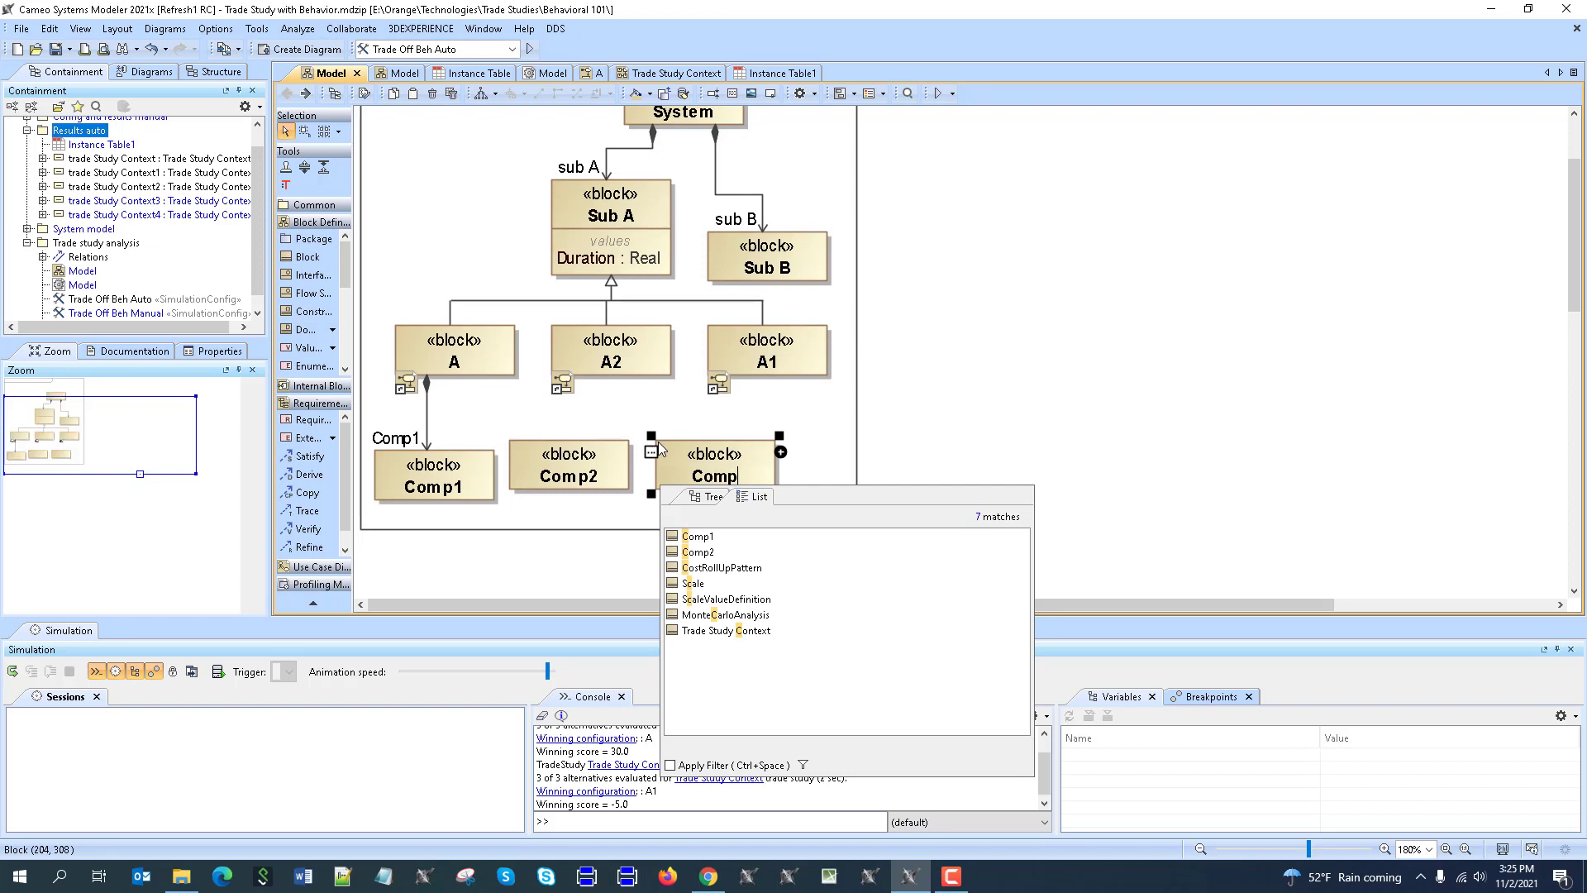
pyautogui.write('3')
pyautogui.press('Return')
pyautogui.click(1076, 368)
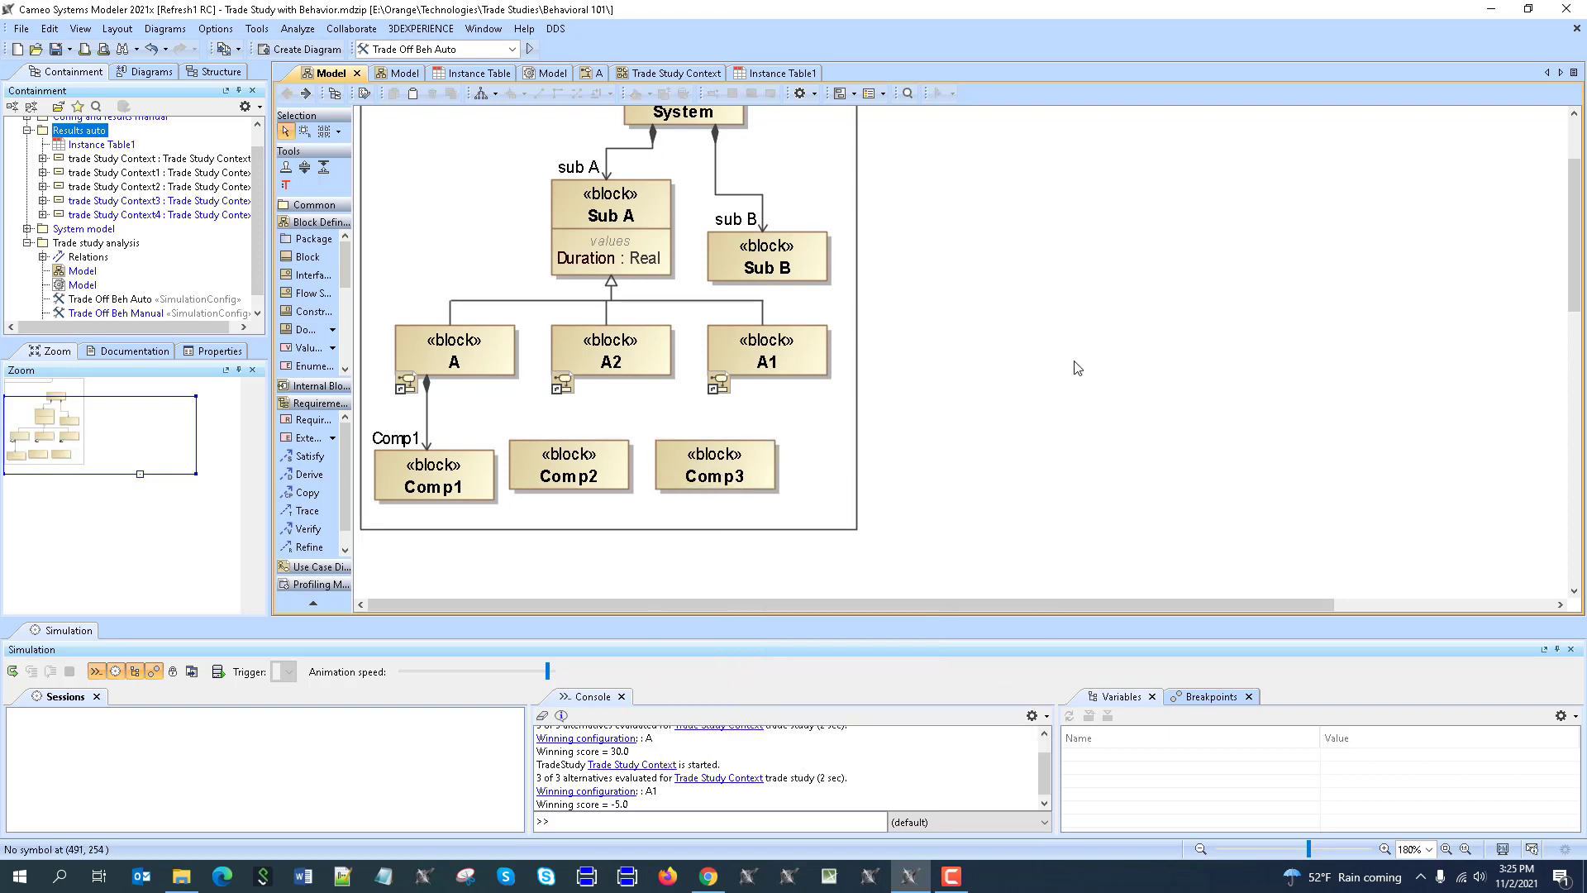
# - Compose Comp2 and Comp3 as parts of block A and tidy the layout
pyautogui.click(505, 361)
pyautogui.click(496, 357)
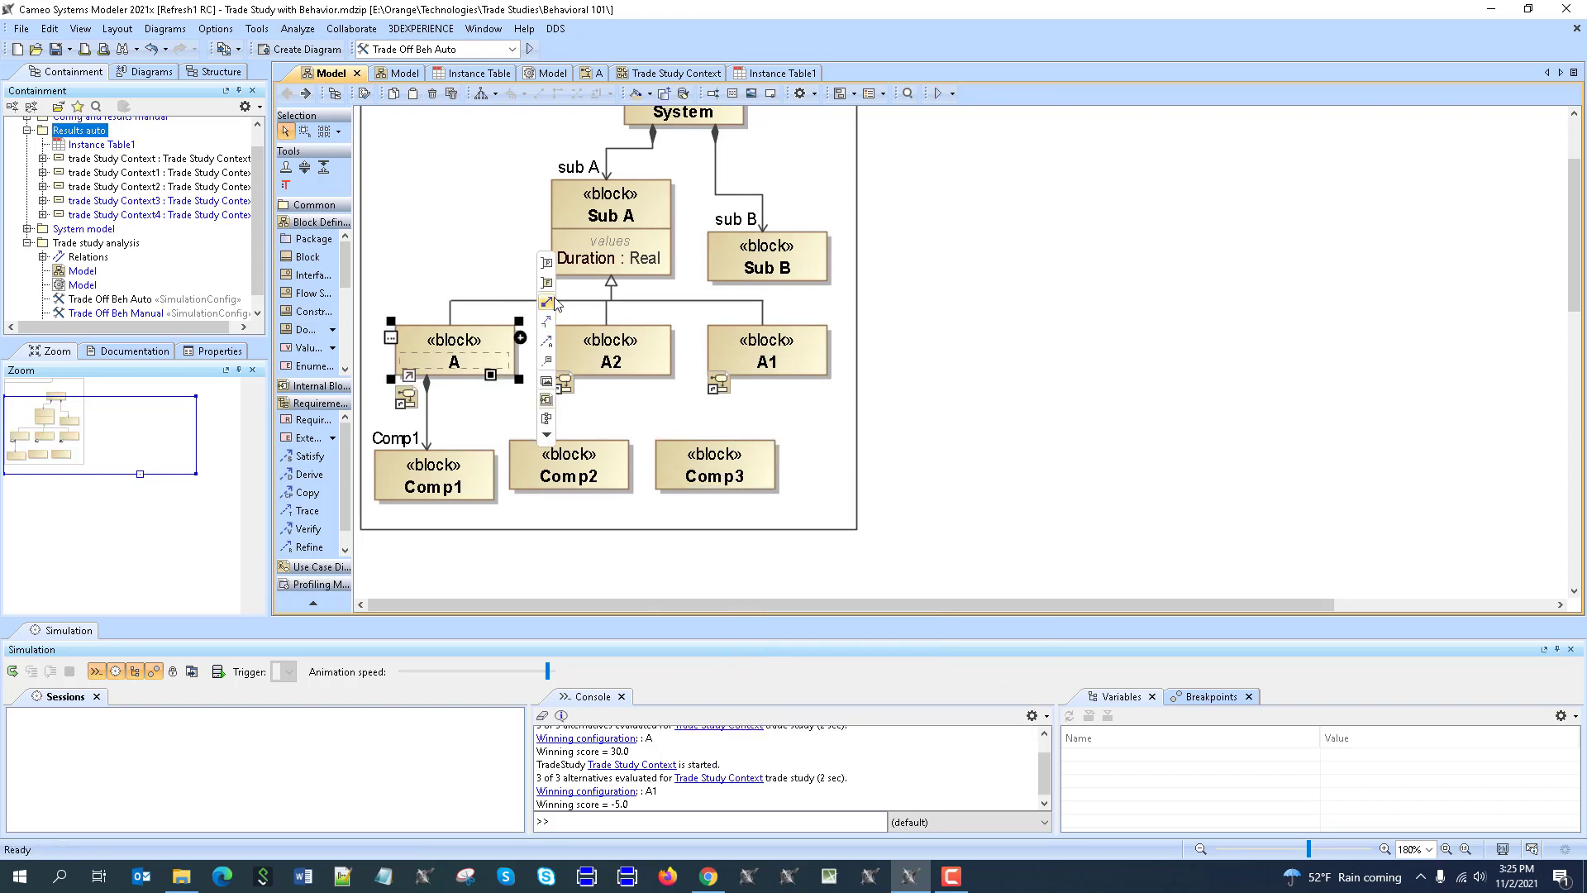
pyautogui.moveTo(547, 302); pyautogui.dragTo(569, 466)
pyautogui.click(497, 357)
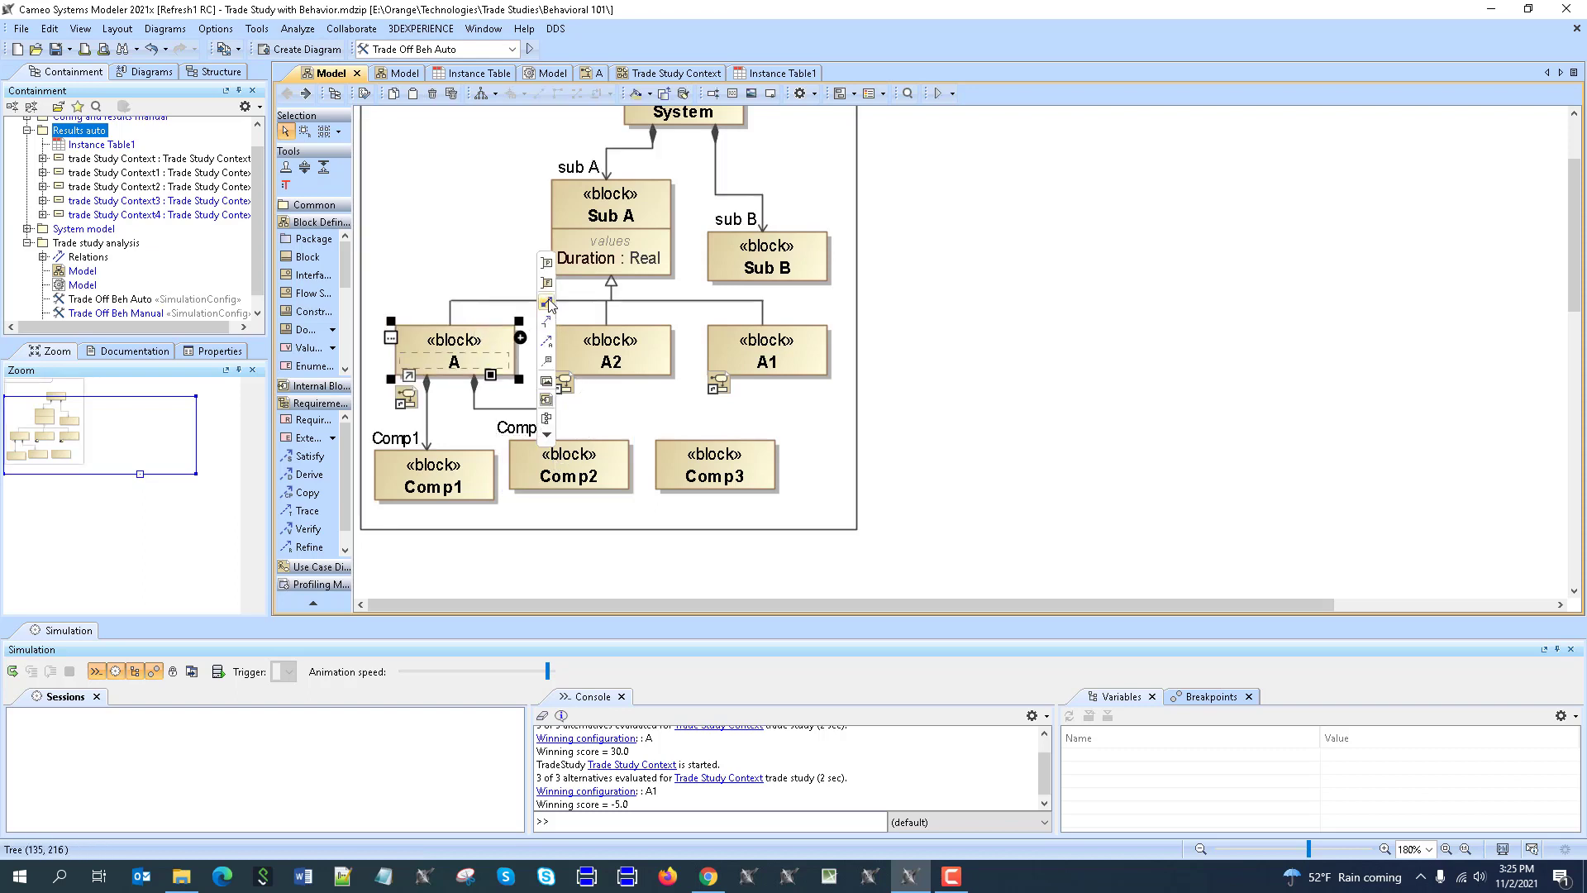
pyautogui.moveTo(547, 303)
pyautogui.mouseDown()
pyautogui.moveTo(714, 469)
pyautogui.moveTo(687, 505)
pyautogui.mouseUp()
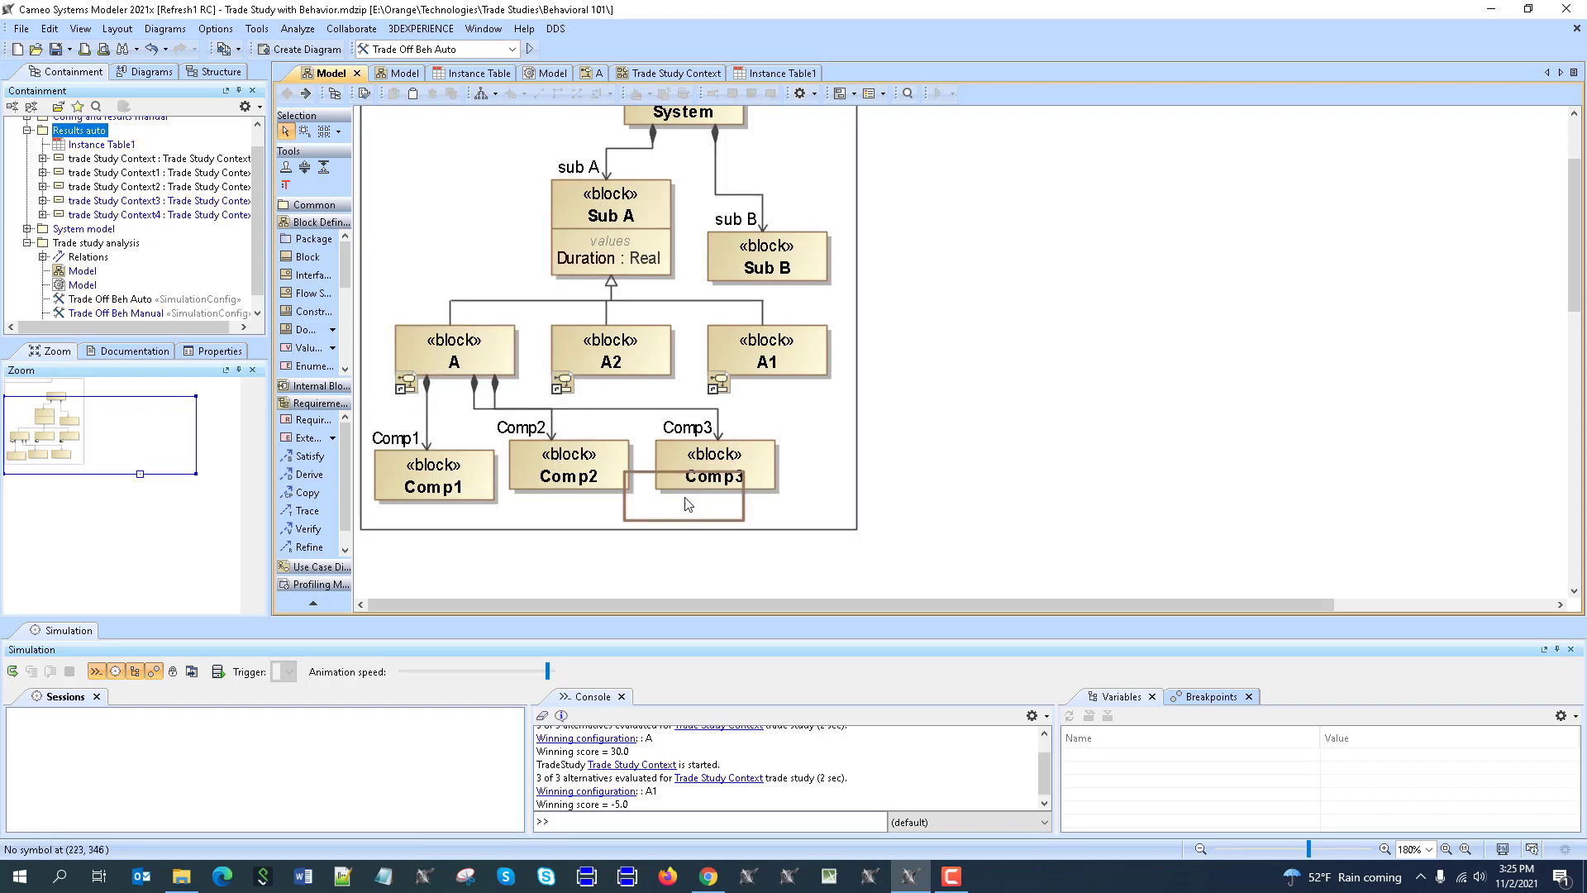
pyautogui.click(568, 469)
pyautogui.moveTo(570, 468); pyautogui.dragTo(559, 489)
pyautogui.click(449, 532)
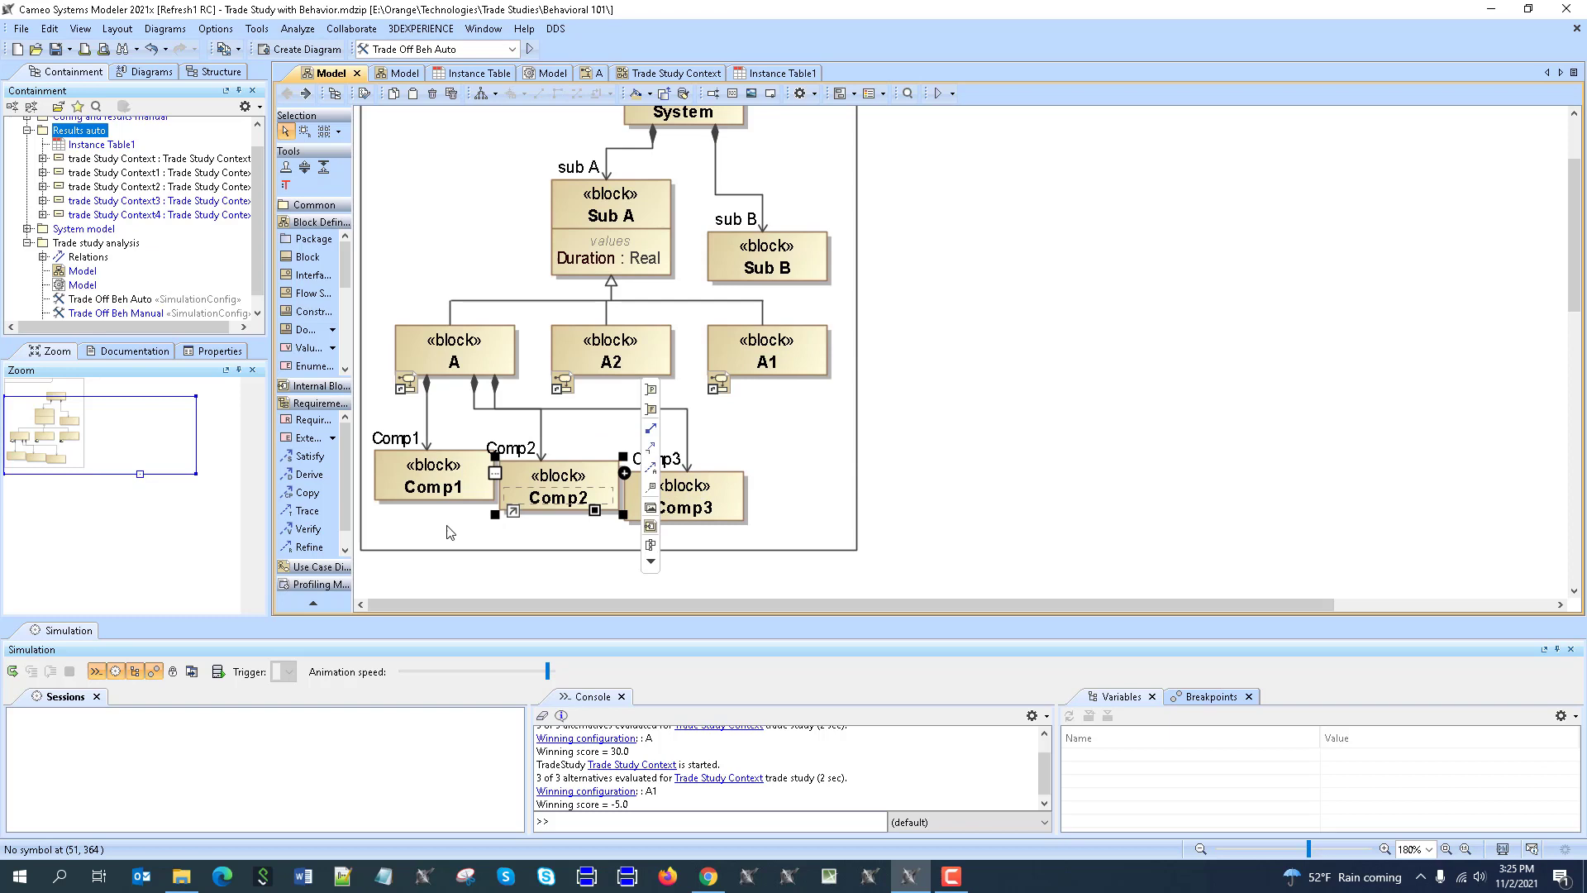
# - Add block Comp4 and compose Comp3 and Comp4 as parts of block A2
pyautogui.click(306, 256)
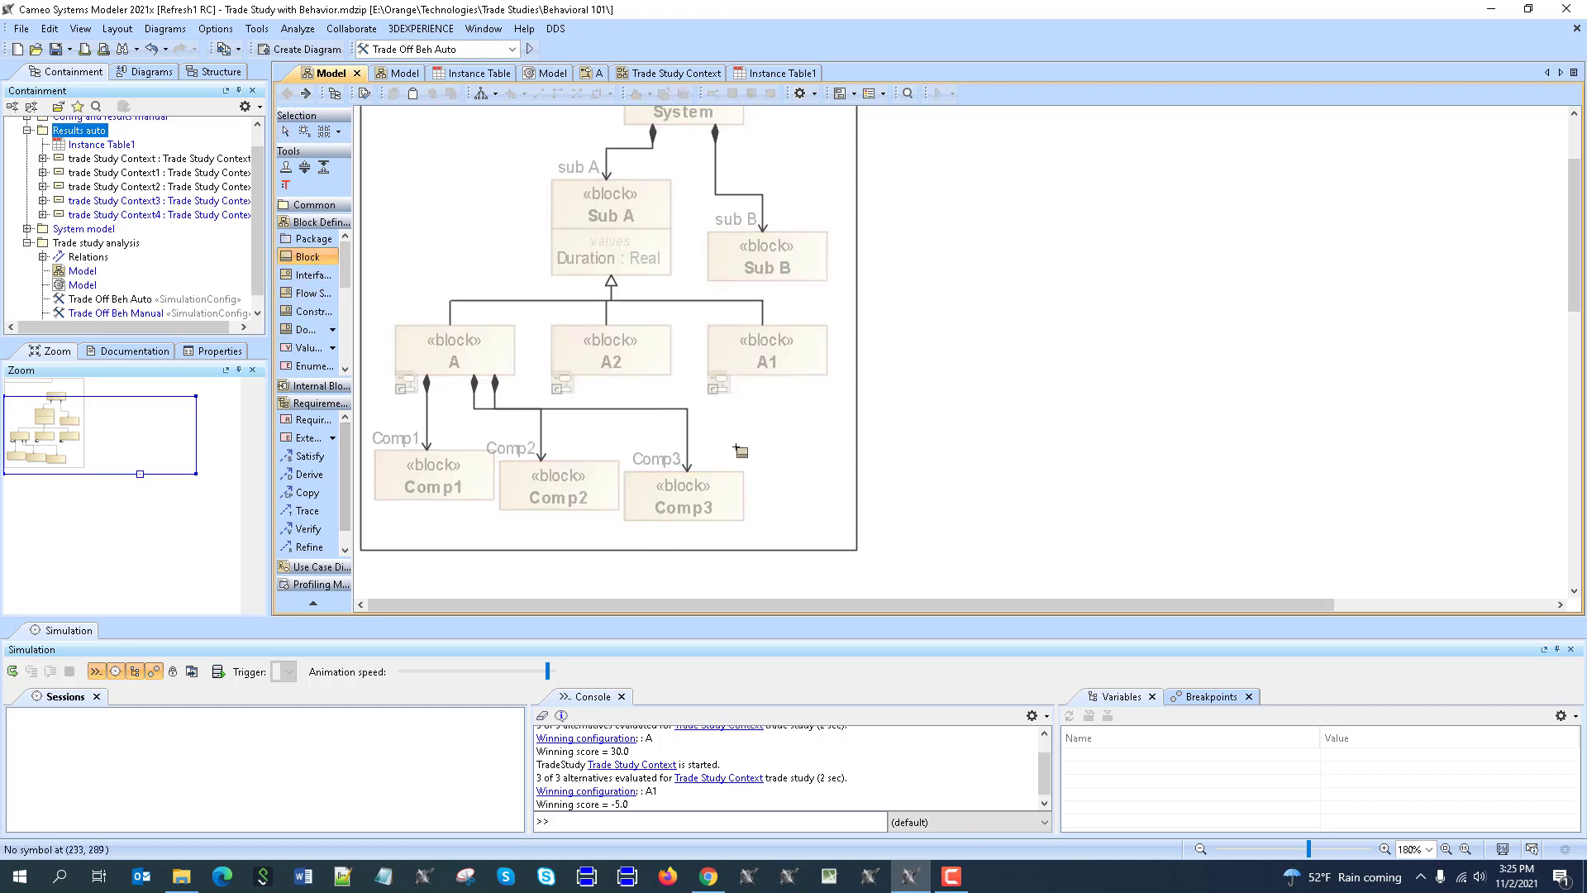
pyautogui.click(765, 475)
pyautogui.write('Comp4')
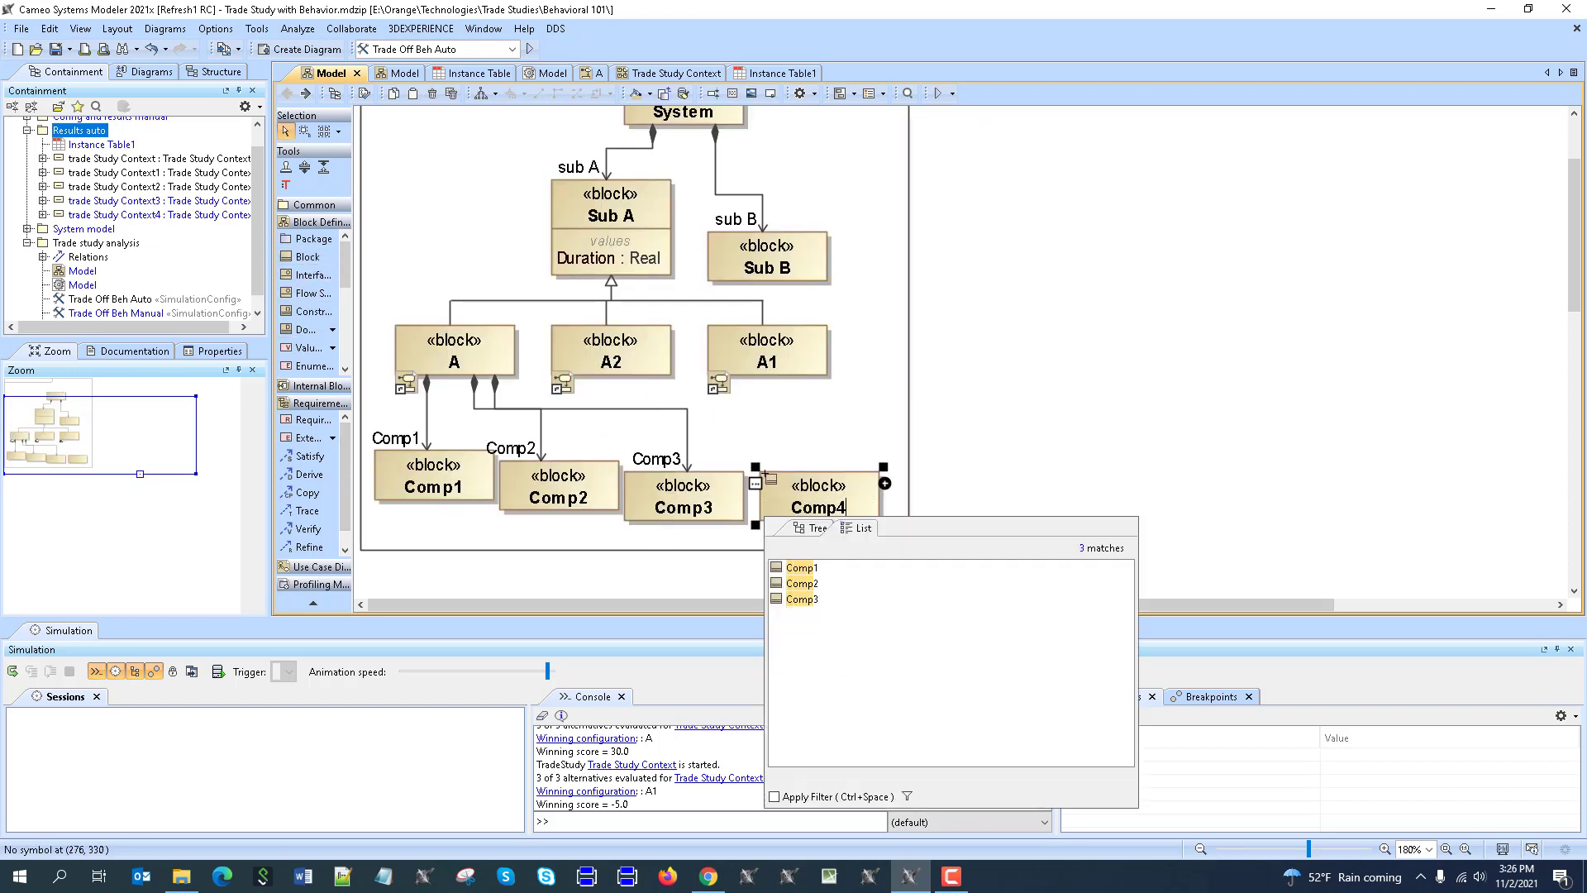
pyautogui.press('Return')
pyautogui.click(623, 361)
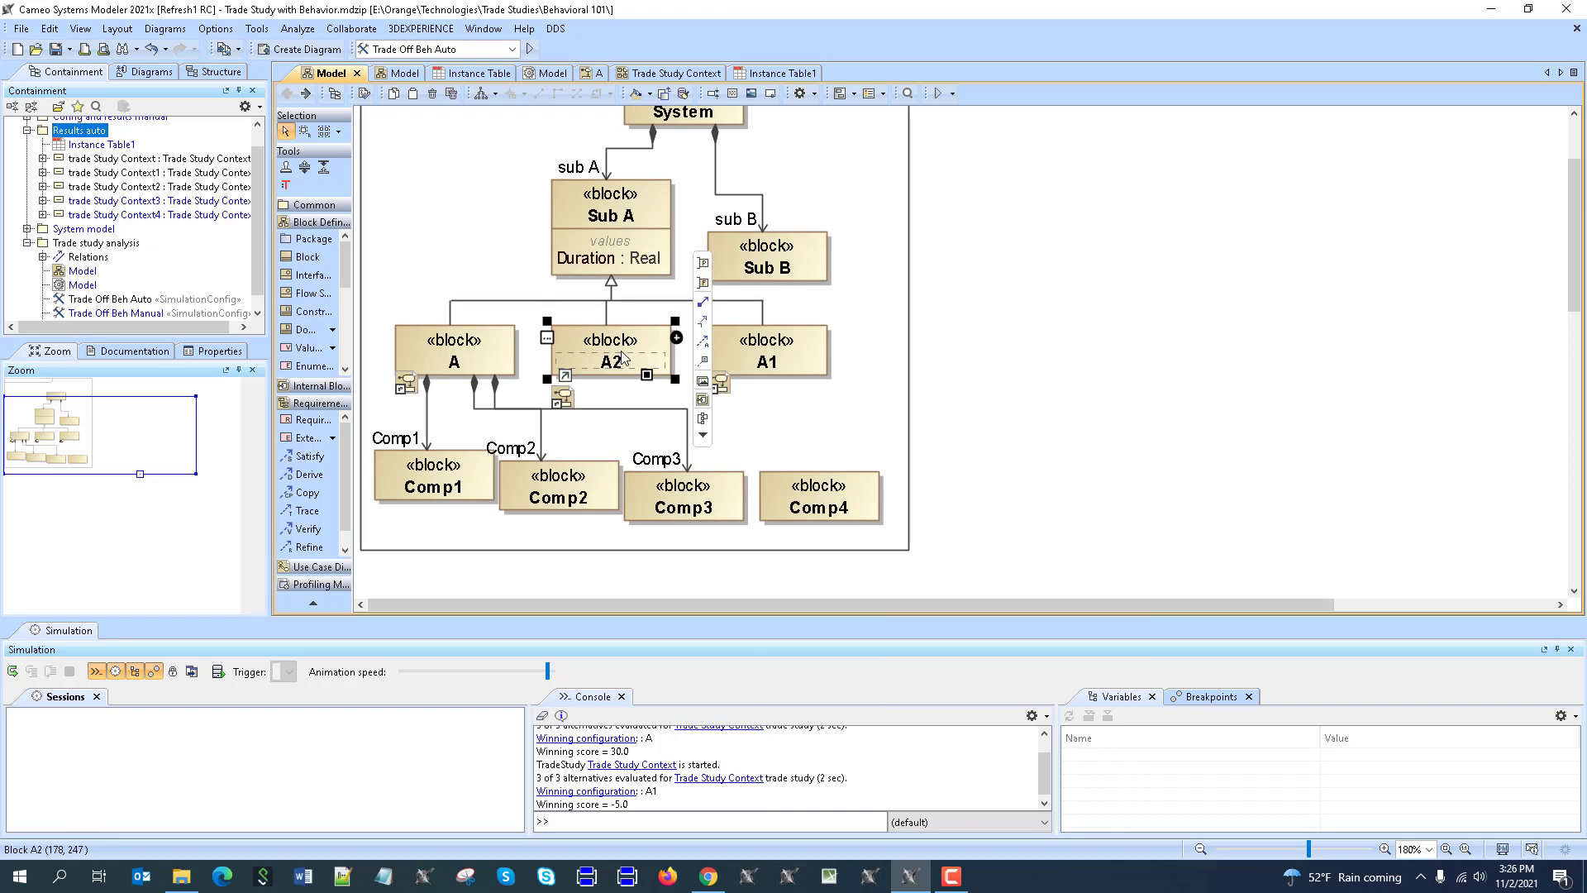
pyautogui.click(703, 326)
pyautogui.click(682, 496)
pyautogui.click(703, 305)
pyautogui.click(819, 496)
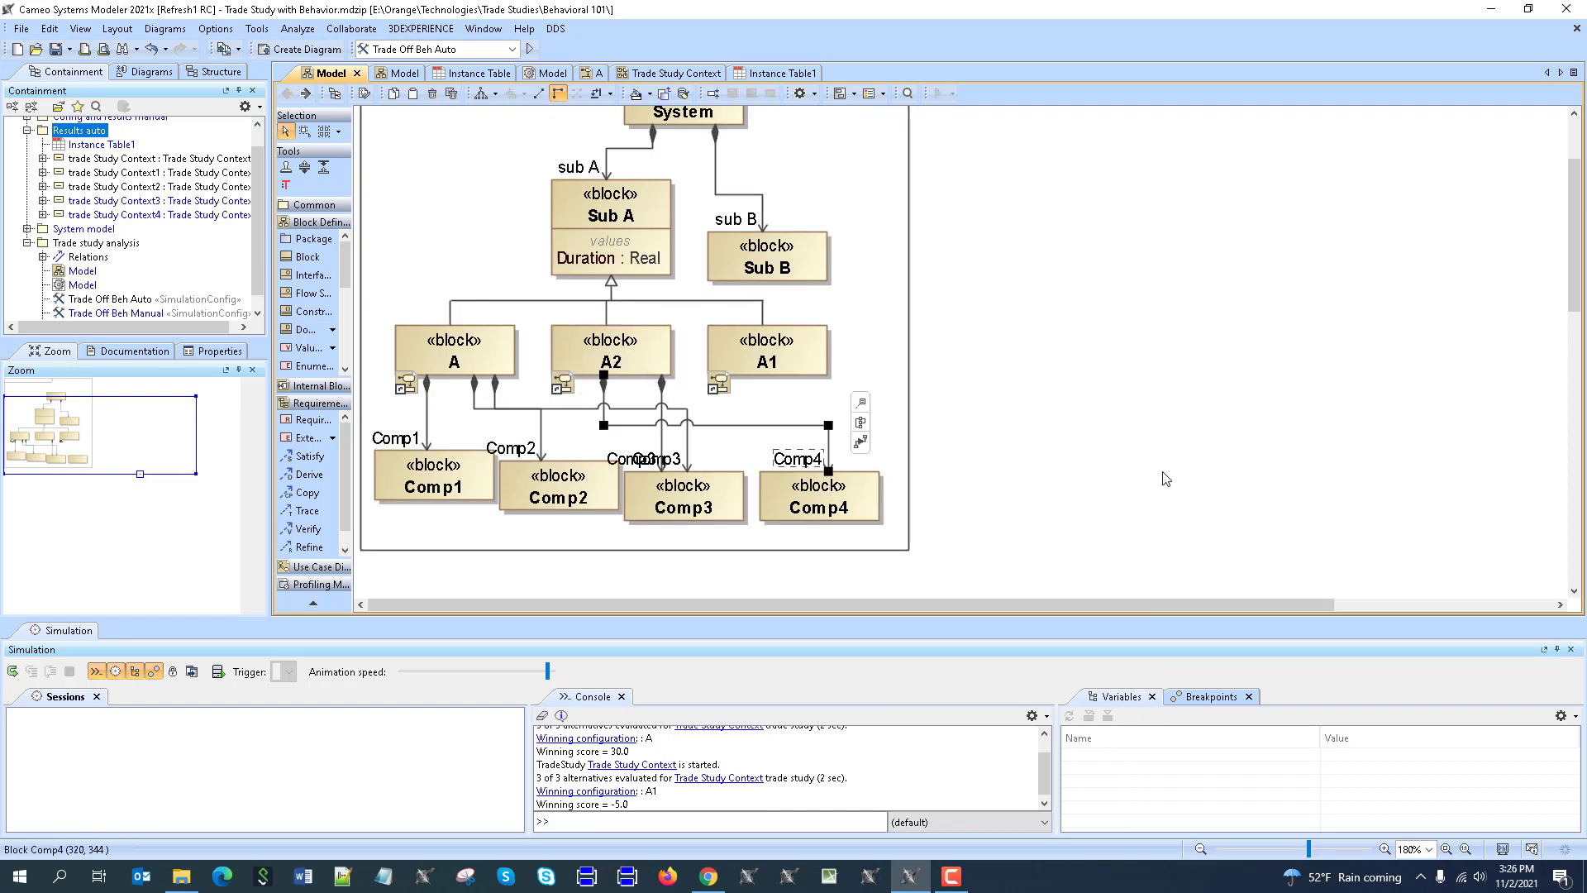
# - Add block Comp5 and compose Comp4 and Comp5 as parts of block A1
pyautogui.click(307, 258)
pyautogui.click(901, 454)
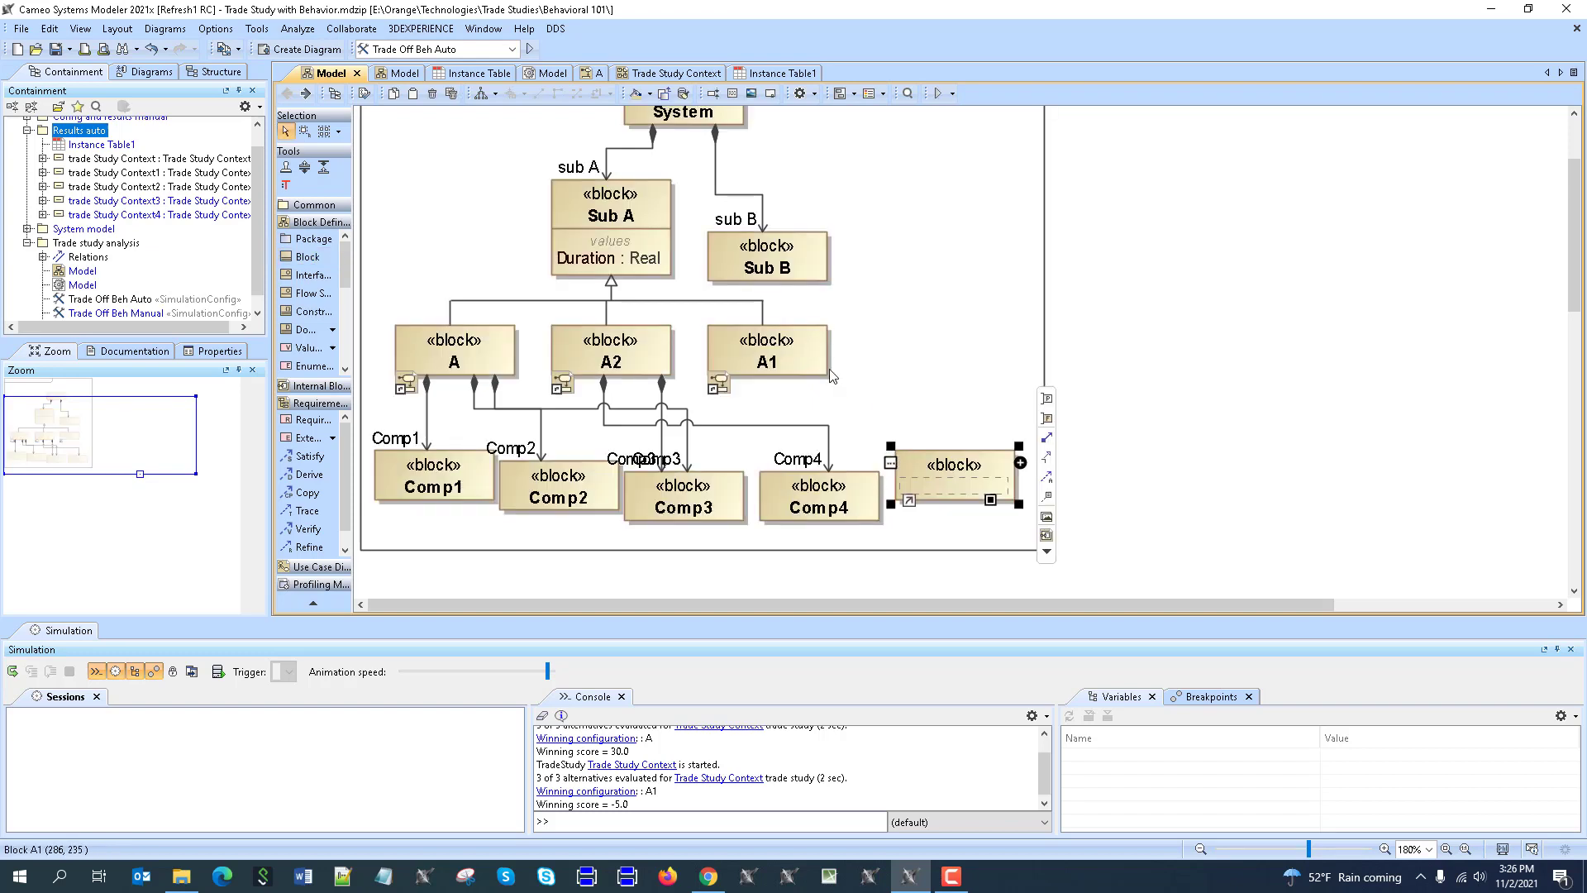
pyautogui.write('Component')
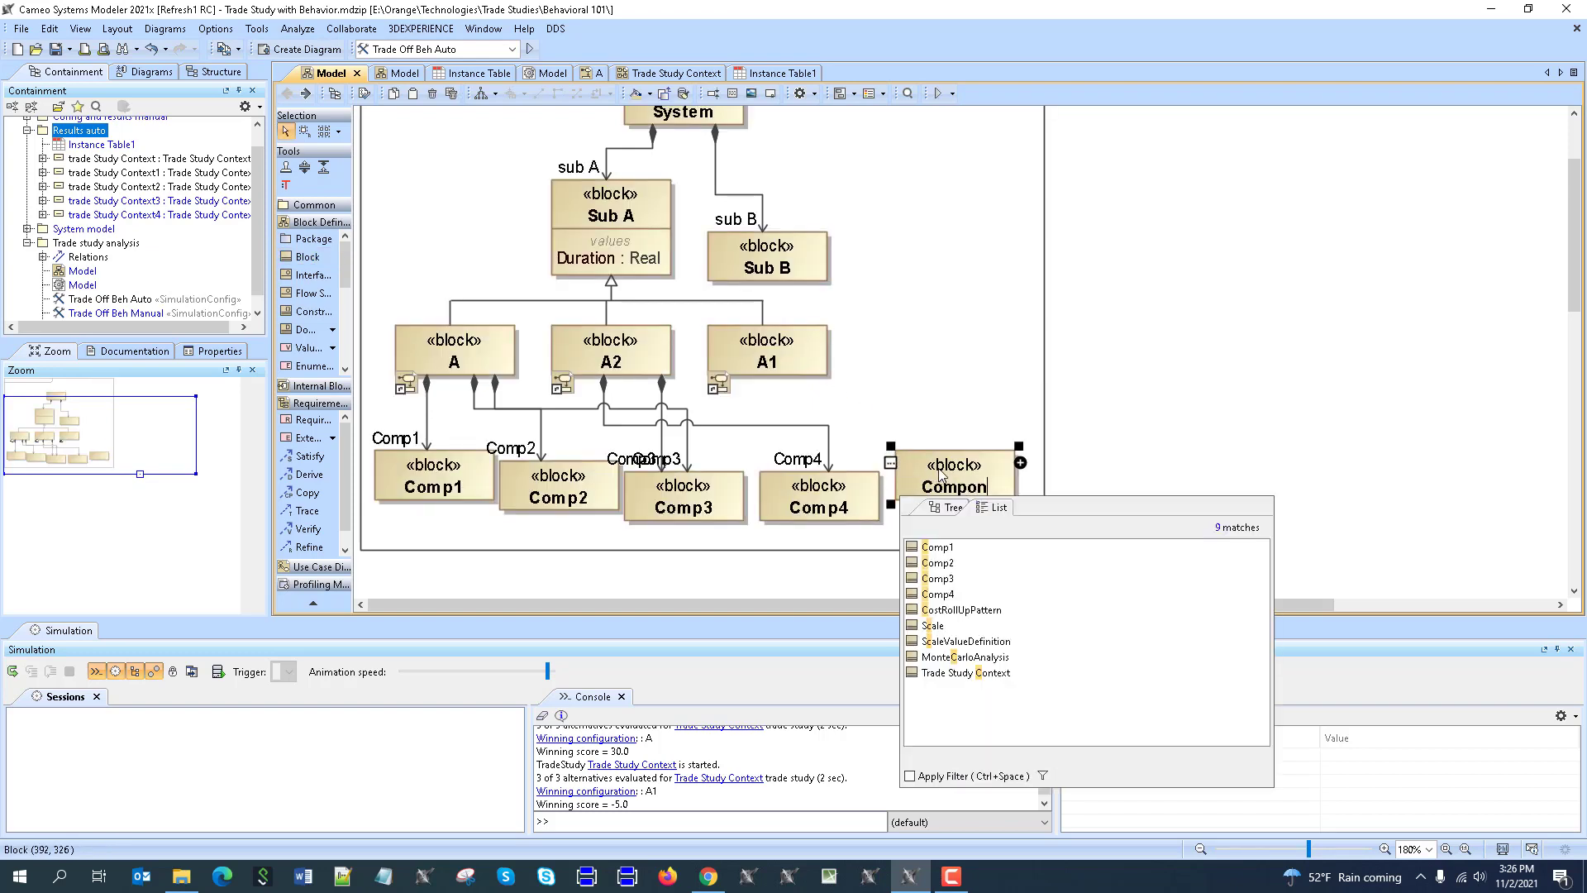
pyautogui.press('Return')
pyautogui.press('BackSpace')
pyautogui.press('BackSpace')
pyautogui.press('BackSpace')
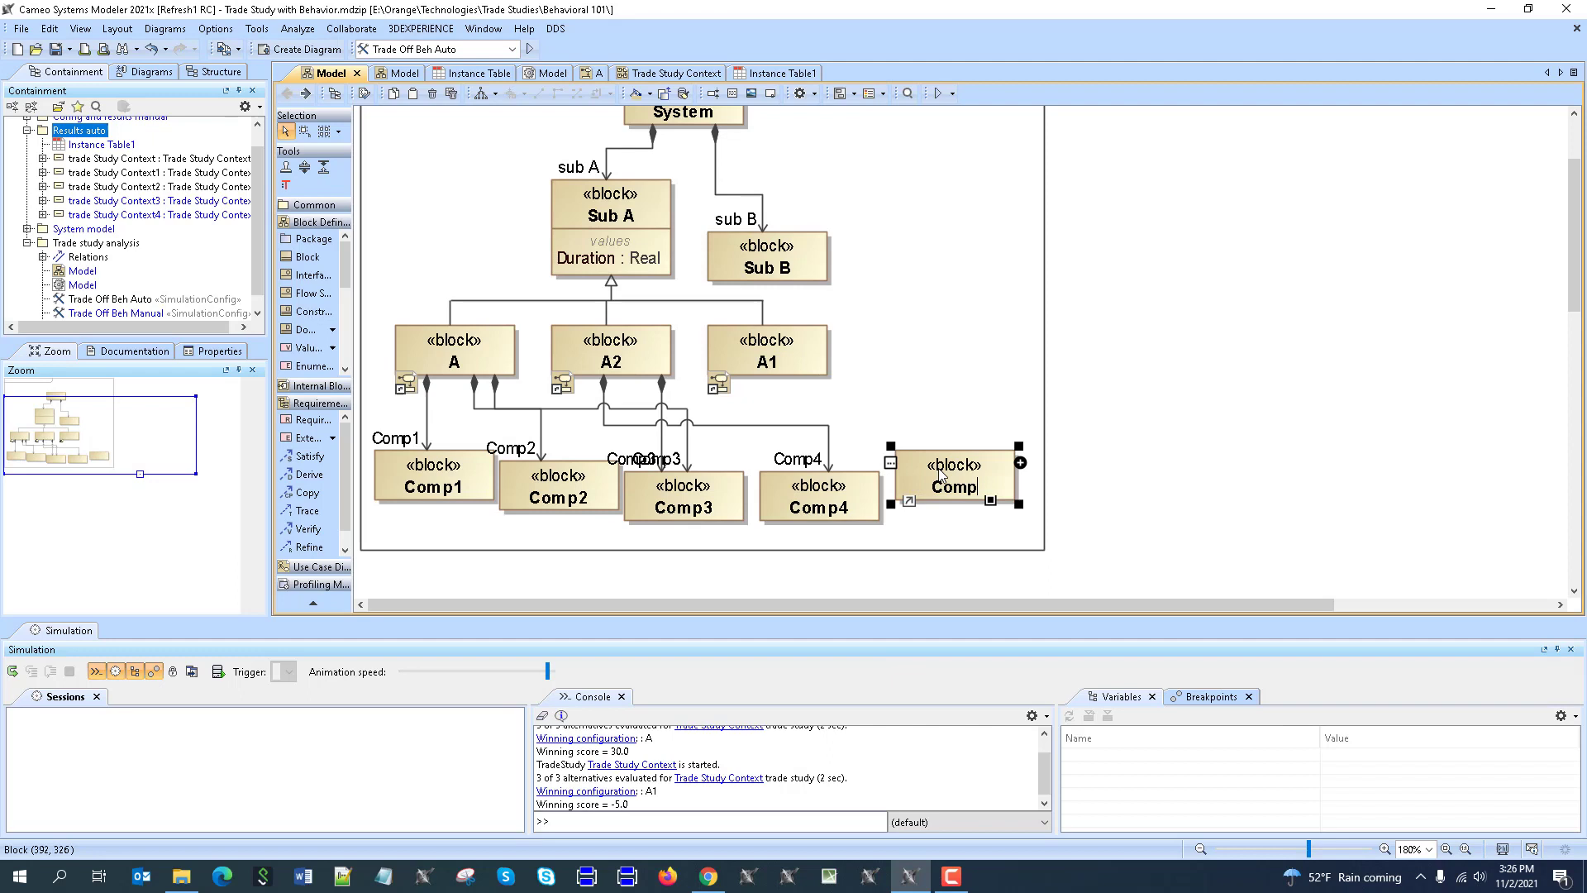
pyautogui.write('5')
pyautogui.click(1185, 317)
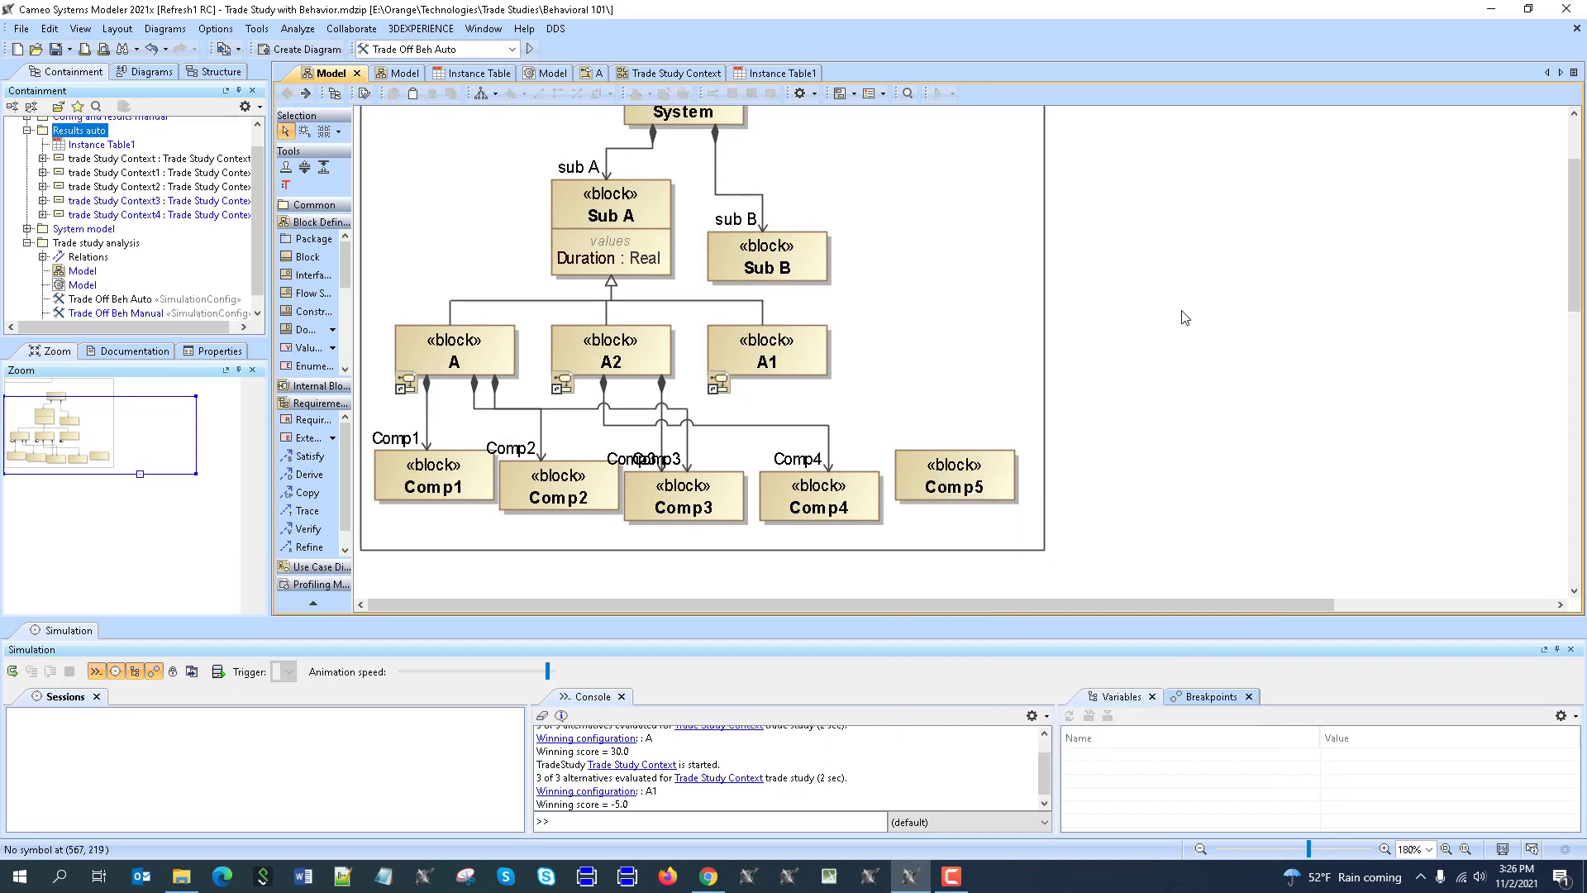
pyautogui.click(806, 348)
pyautogui.moveTo(859, 303); pyautogui.dragTo(819, 496)
pyautogui.moveTo(859, 319); pyautogui.dragTo(967, 476)
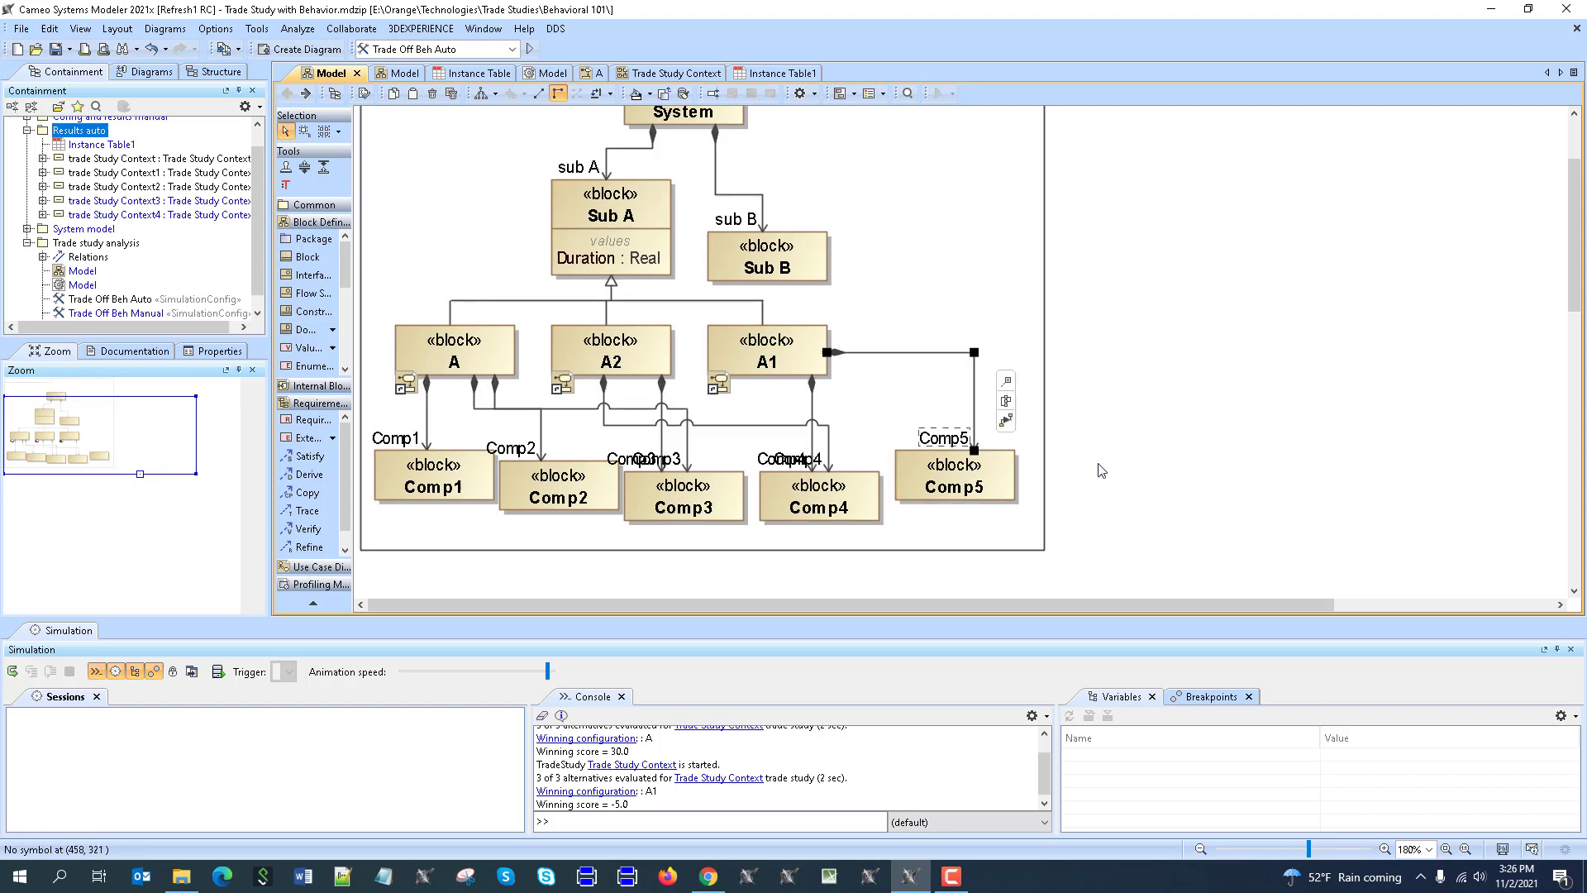
pyautogui.click(521, 424)
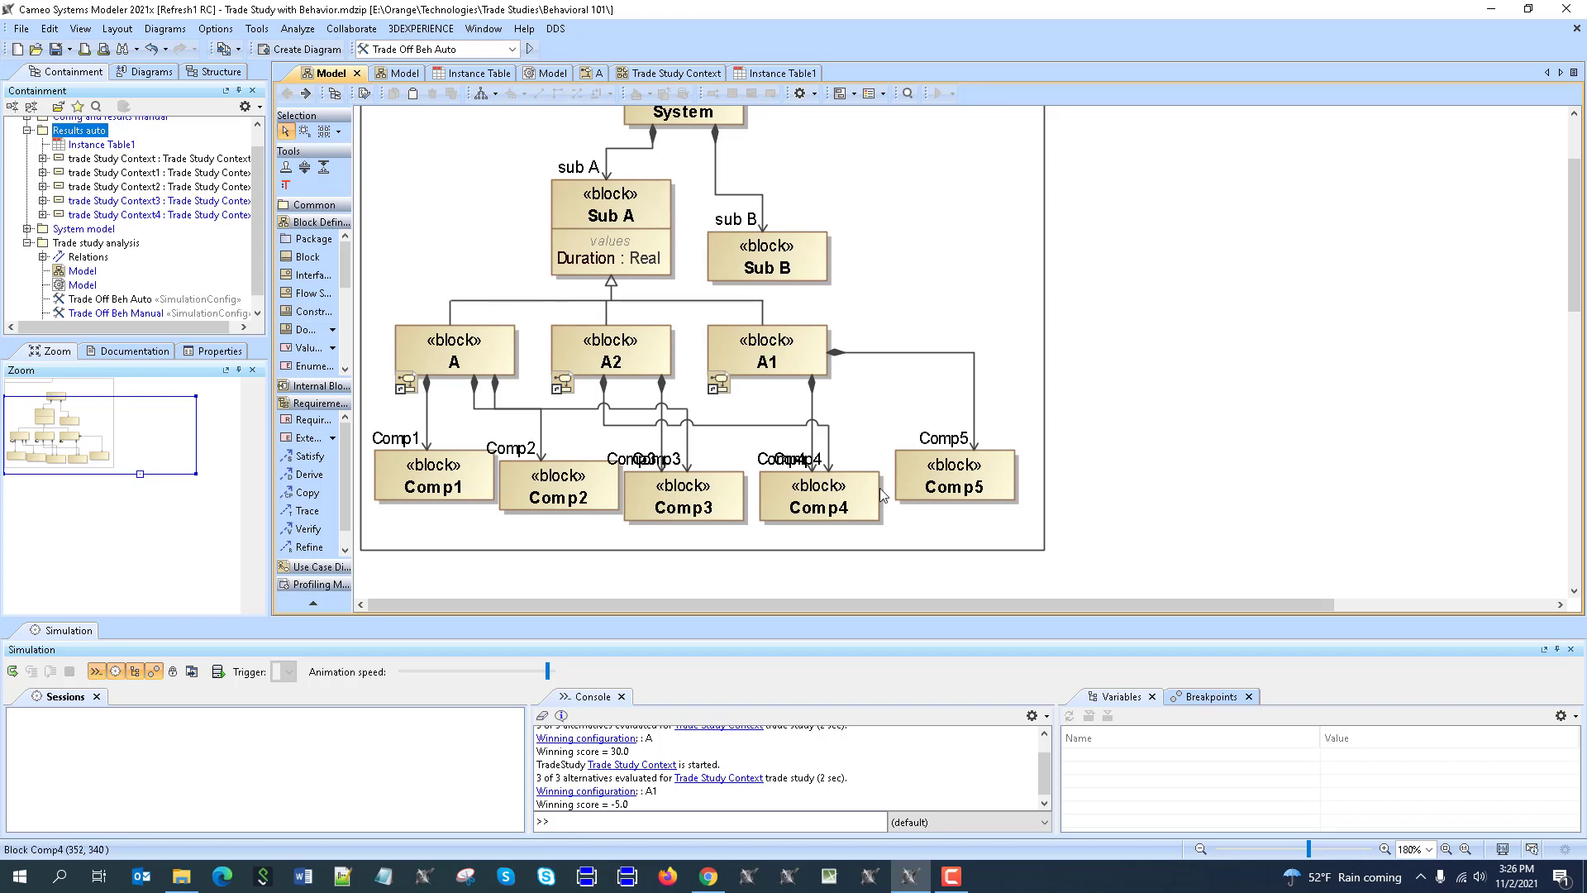
# - Give activity A vertical swimlanes allocated to parts Comp1, Comp2 and Comp3
pyautogui.doubleClick(472, 352)
pyautogui.scroll(3, 657, 366)
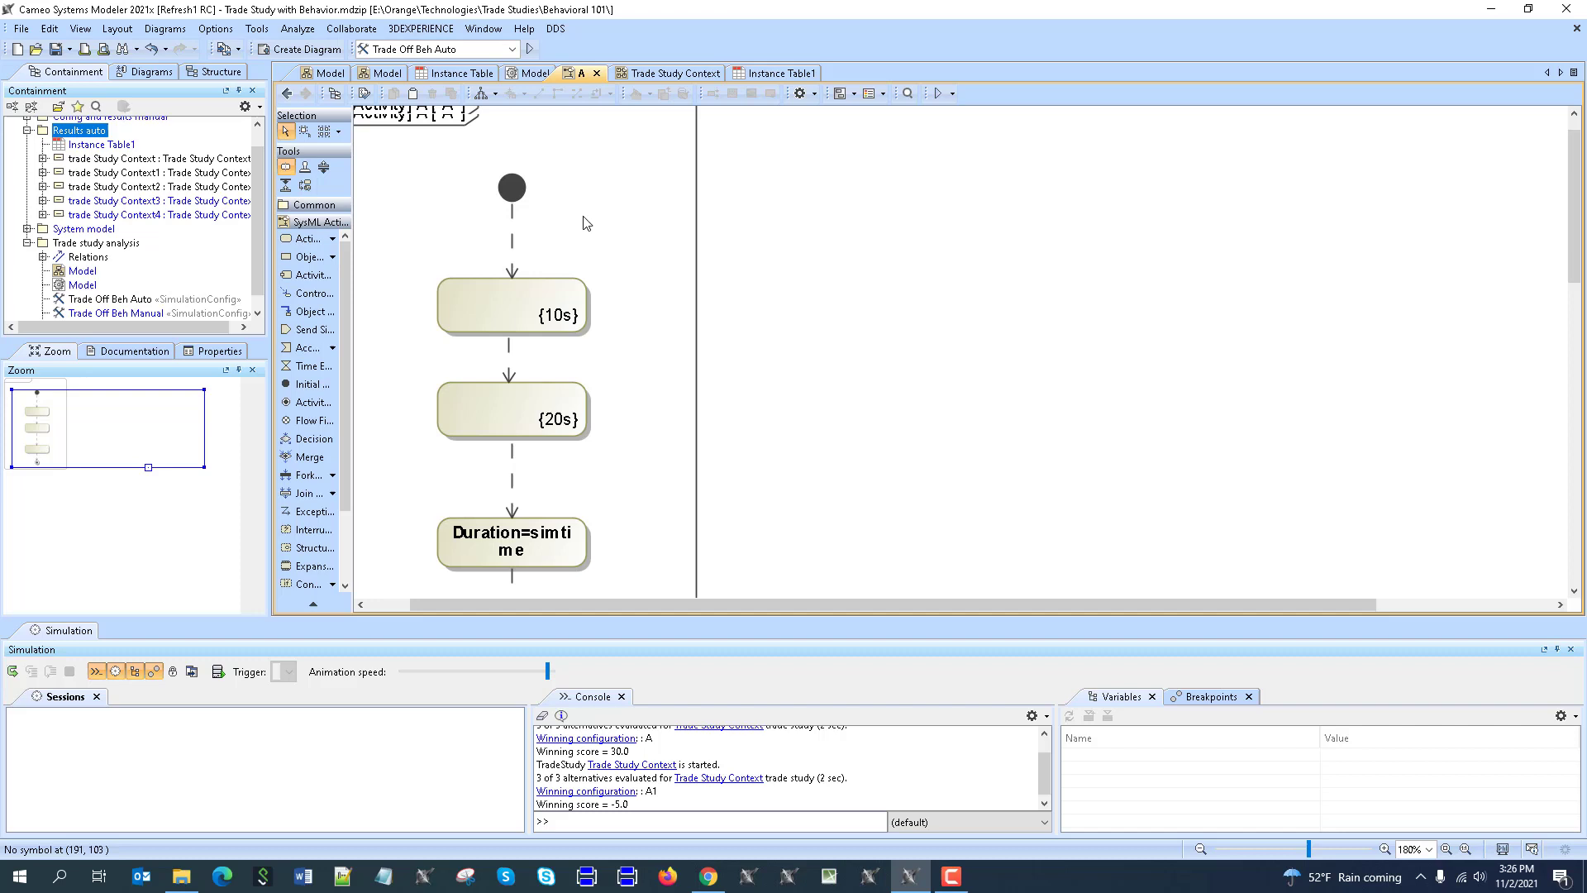
pyautogui.scroll(-2, 571, 222)
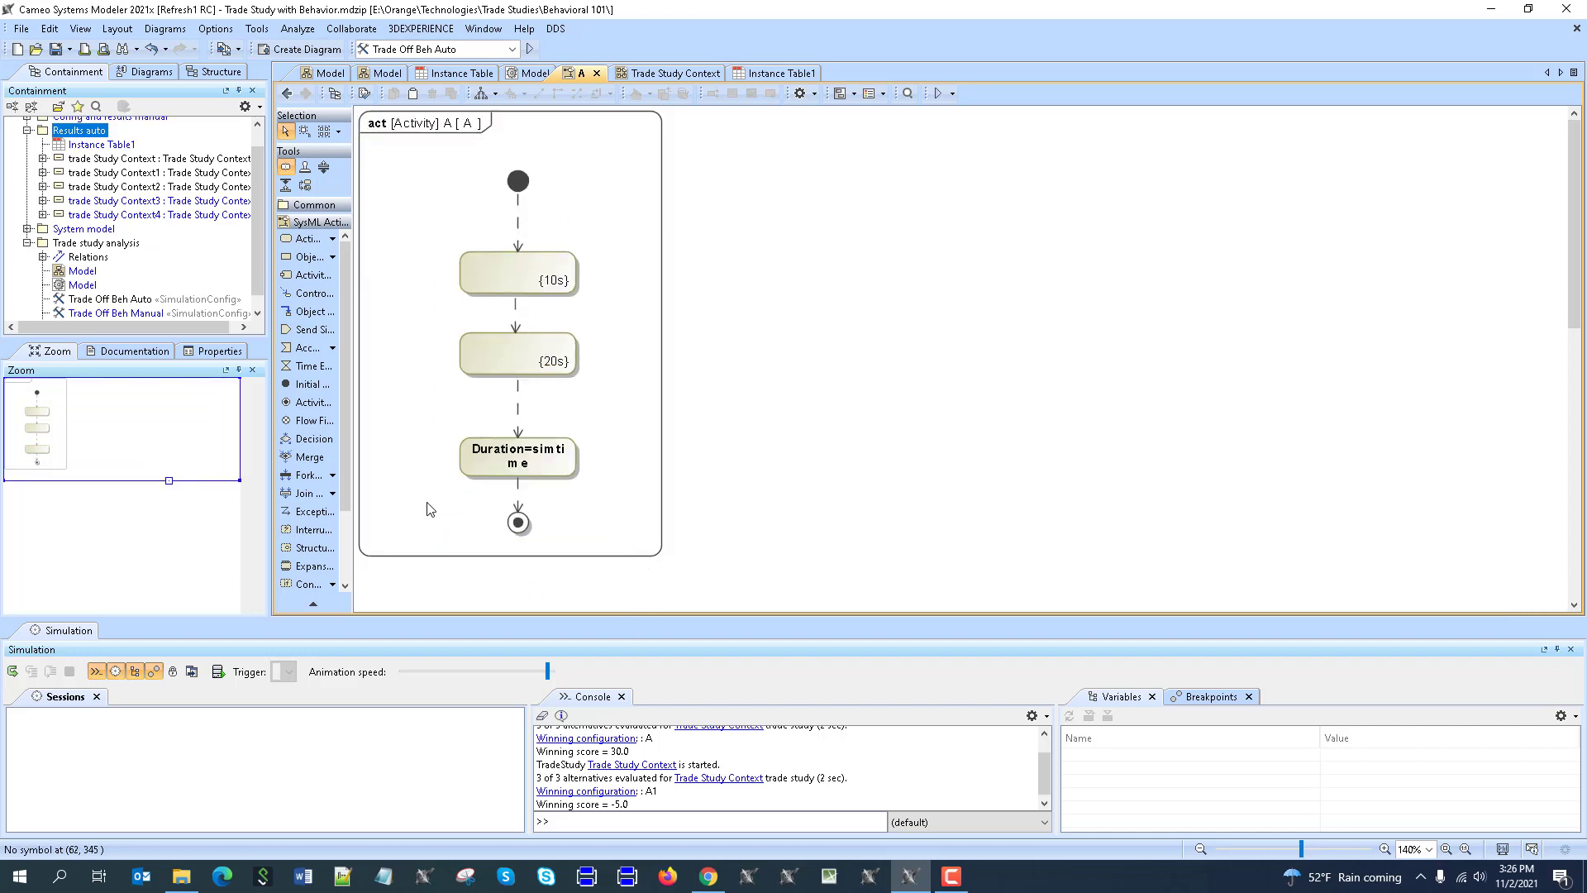
pyautogui.scroll(-3, 310, 434)
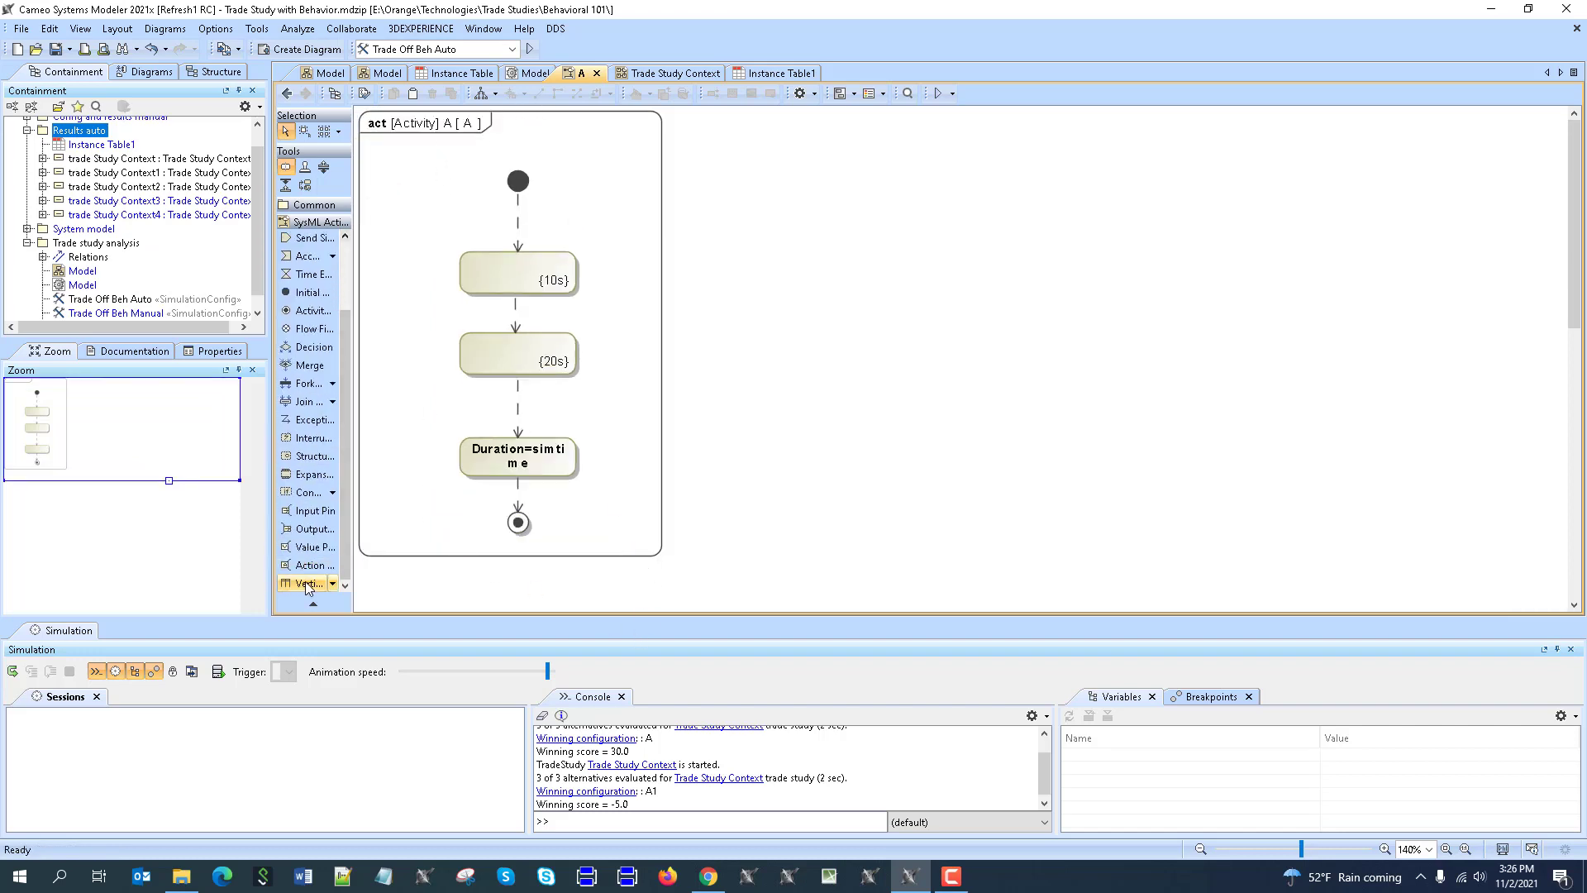
pyautogui.click(308, 583)
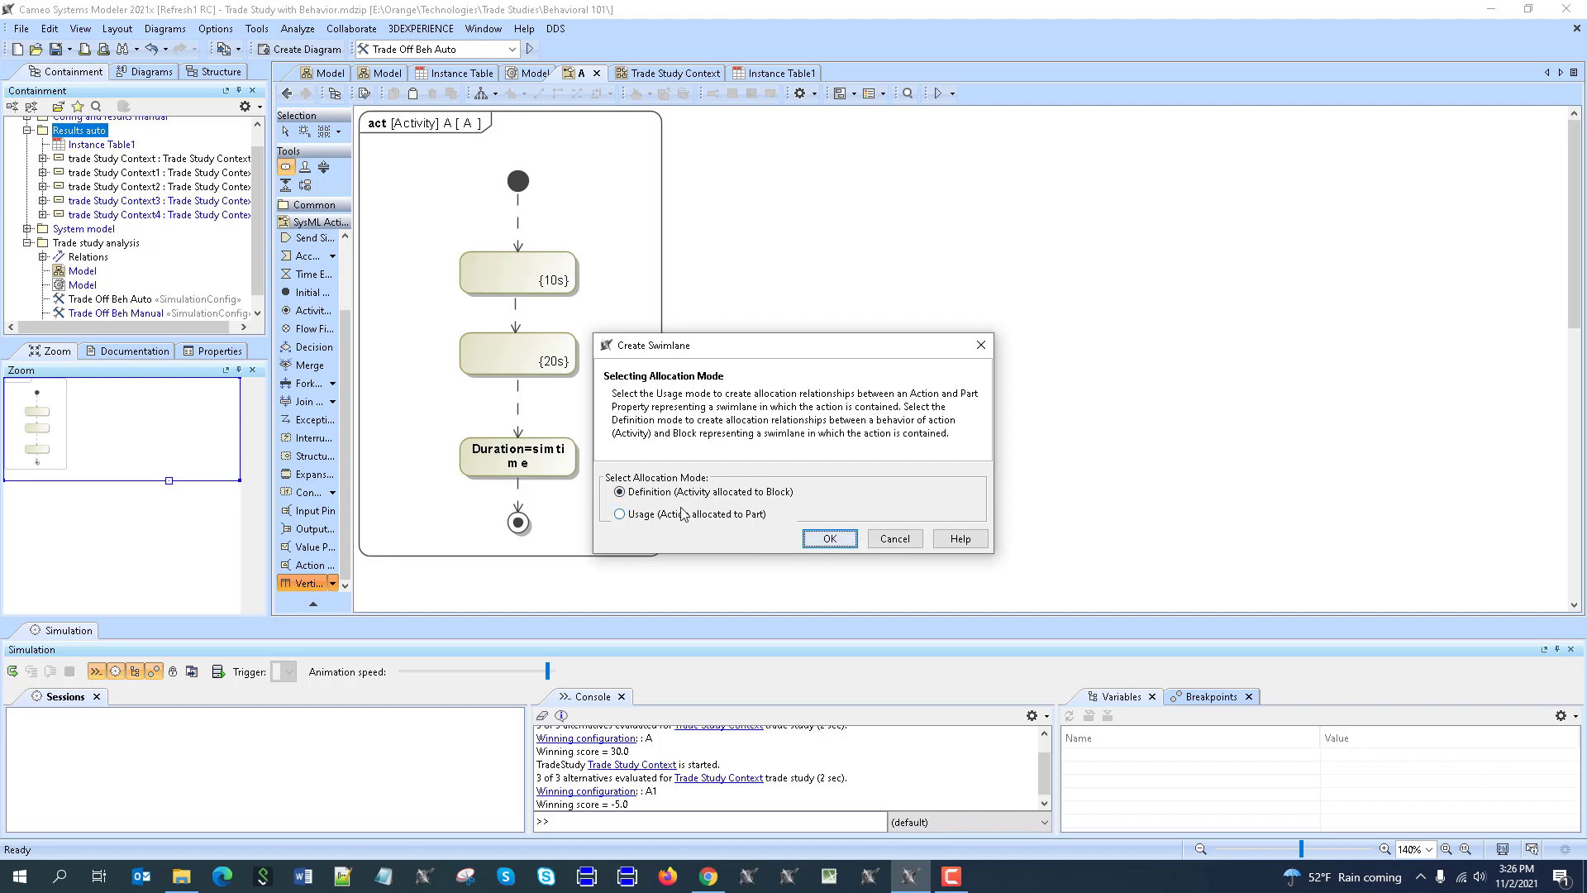
pyautogui.click(619, 514)
pyautogui.click(830, 538)
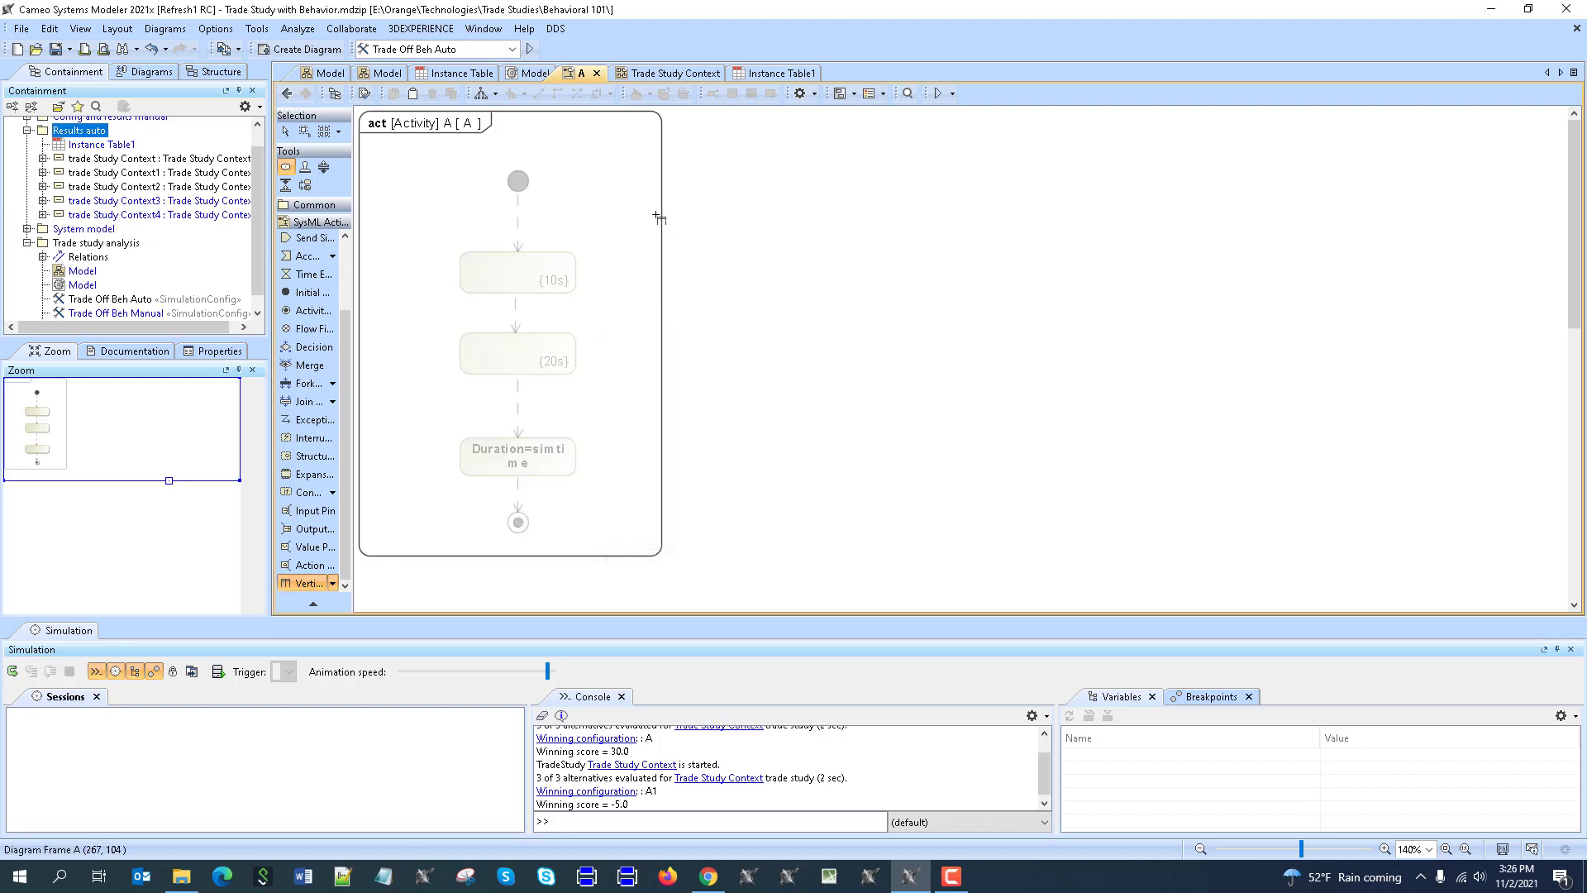
pyautogui.click(628, 149)
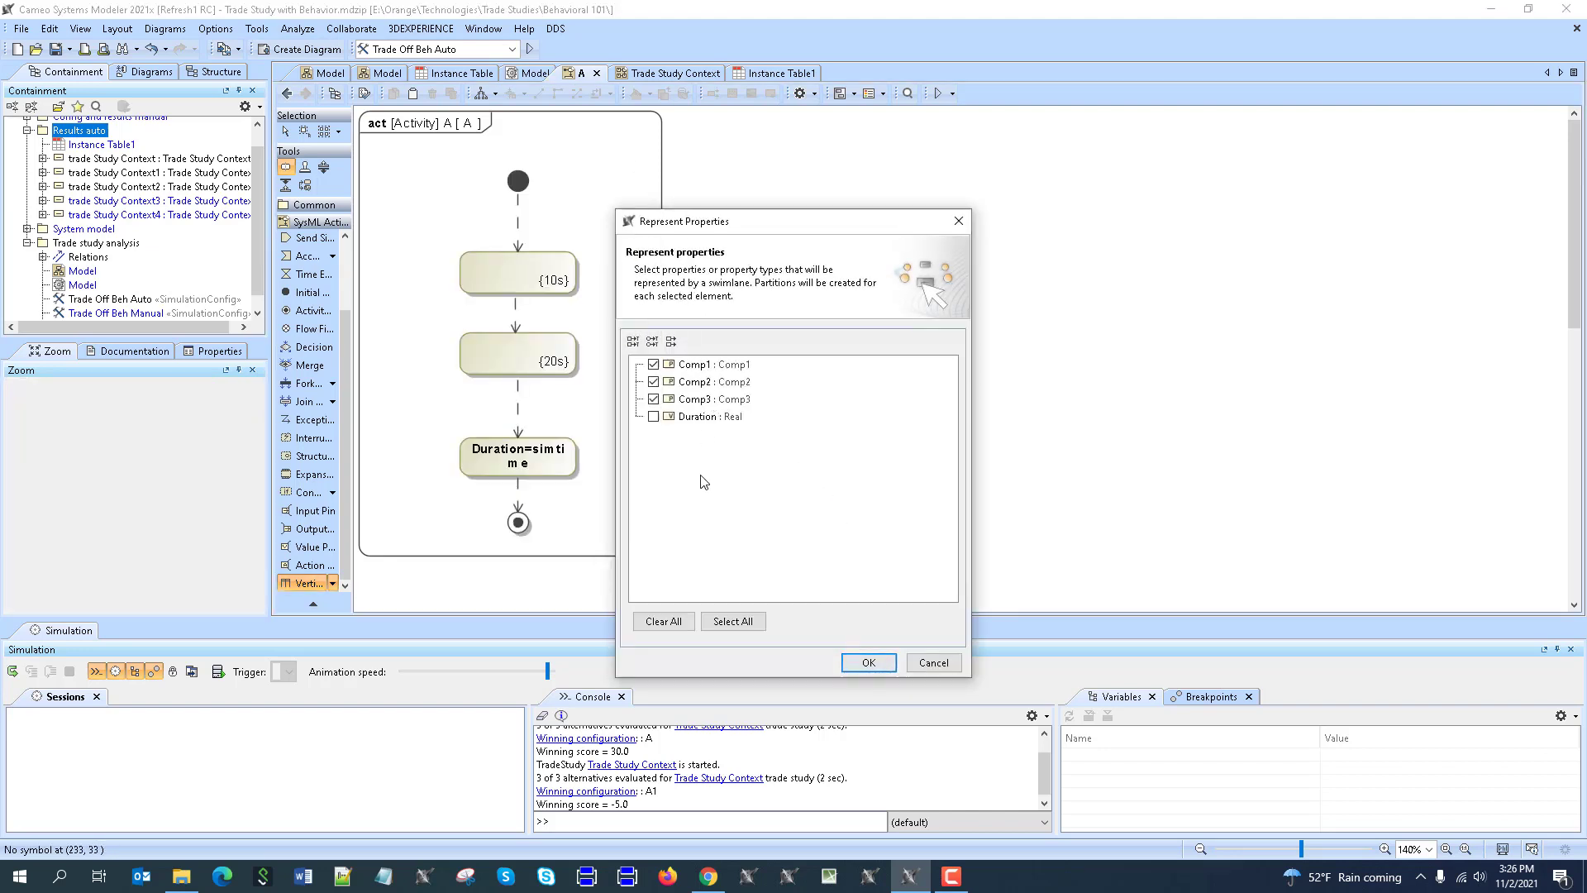
pyautogui.click(868, 662)
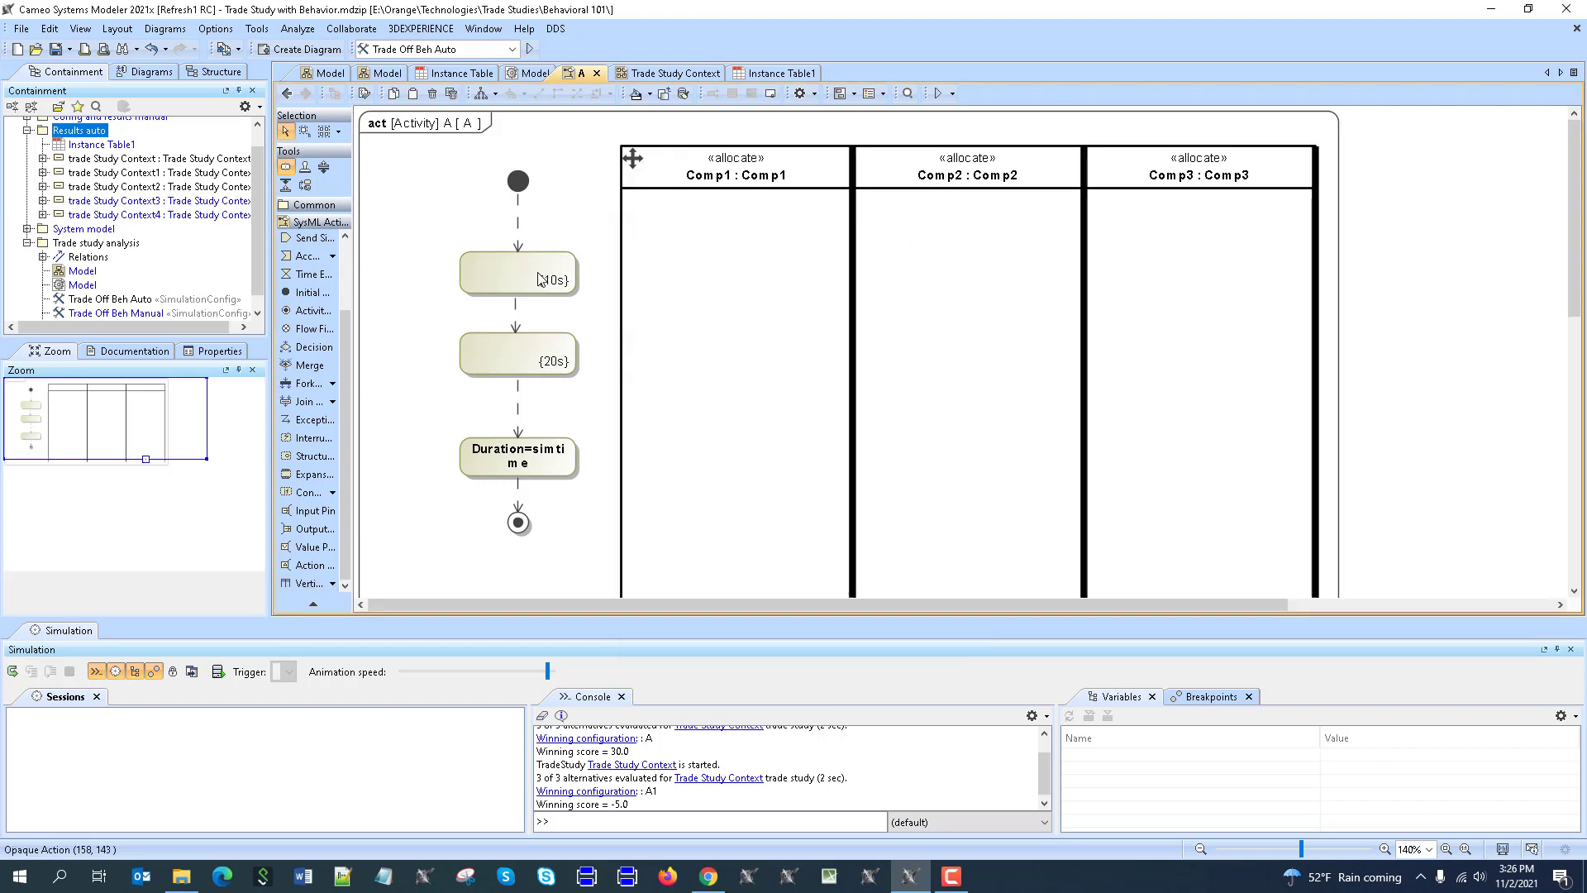
# - Spread the start node, 10s and 20s actions, Duration=simtime and final node across the lanes
pyautogui.moveTo(518, 183); pyautogui.dragTo(712, 239)
pyautogui.moveTo(519, 275); pyautogui.dragTo(967, 320)
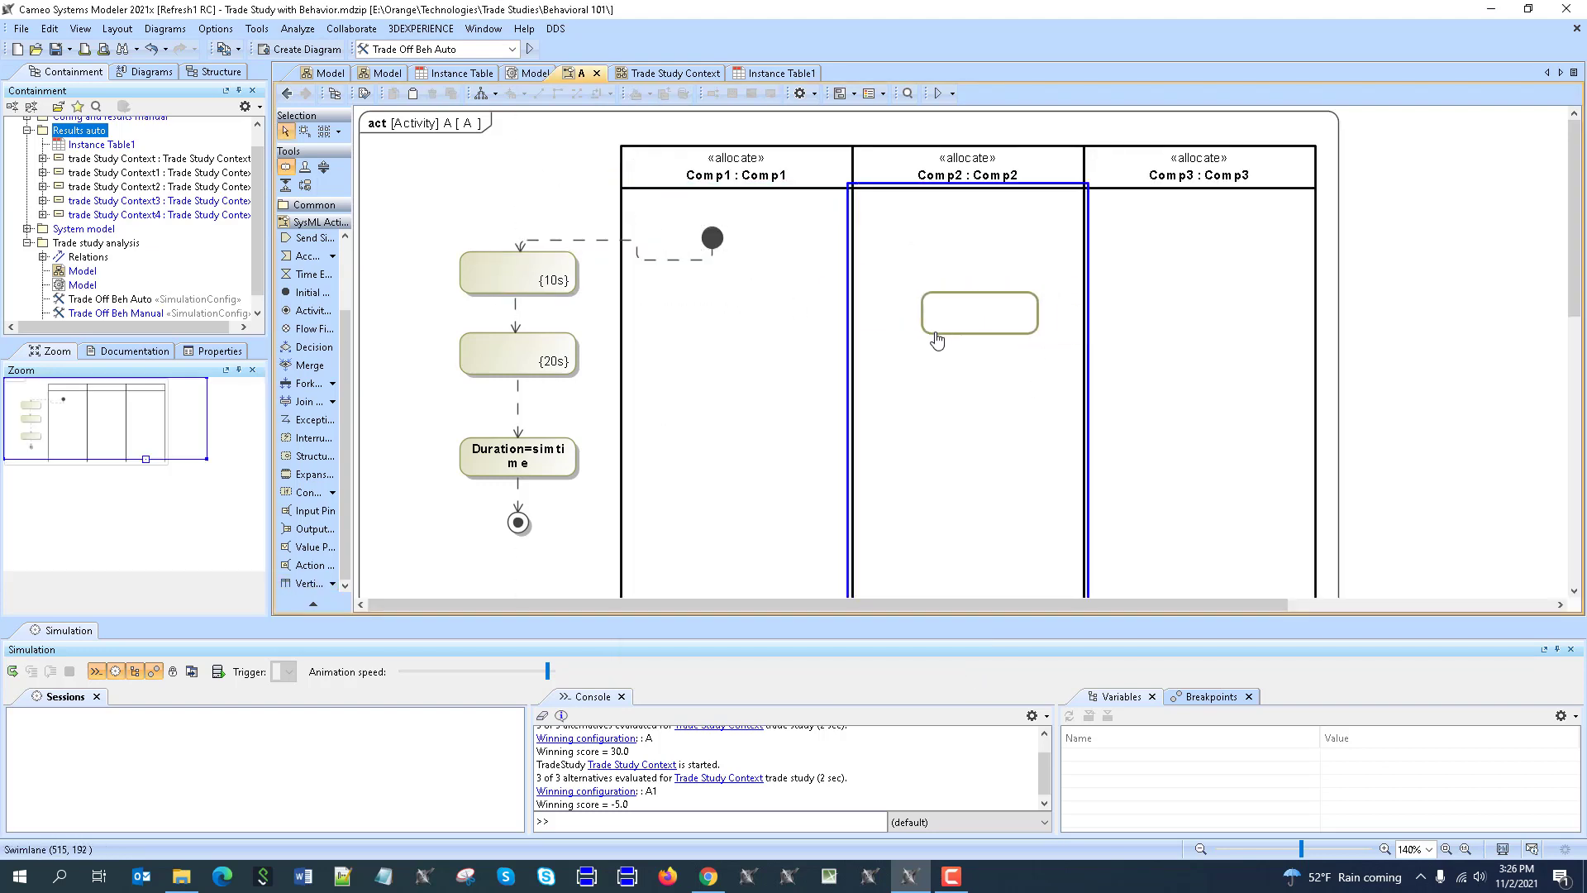
pyautogui.moveTo(518, 358); pyautogui.dragTo(1187, 416)
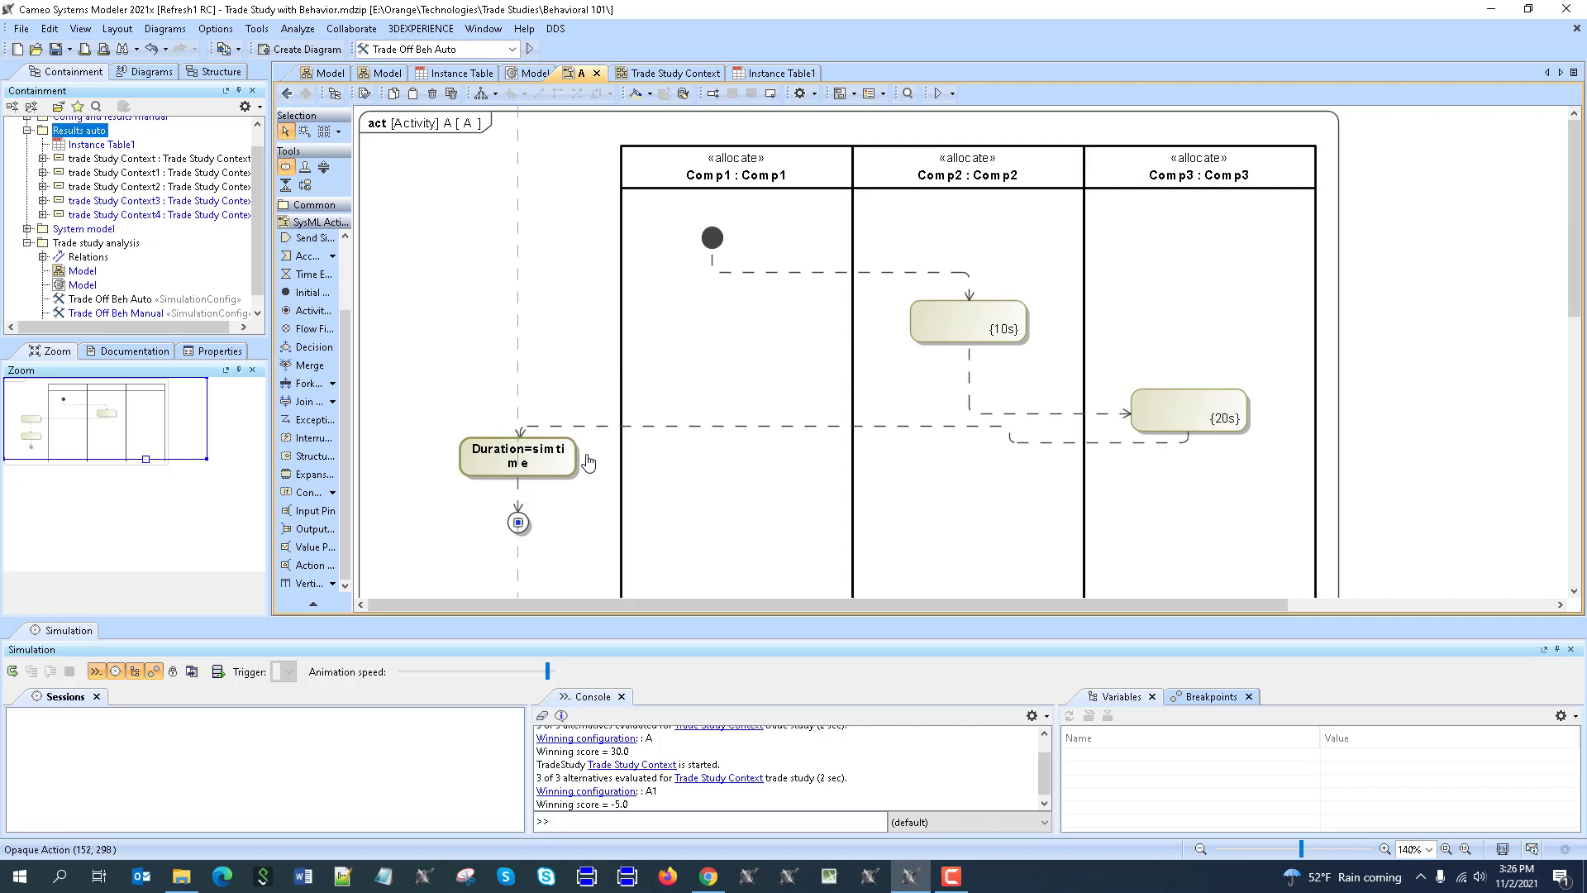
pyautogui.moveTo(518, 441)
pyautogui.mouseDown()
pyautogui.moveTo(729, 484)
pyautogui.moveTo(988, 399)
pyautogui.mouseUp()
pyautogui.moveTo(518, 236)
pyautogui.mouseDown()
pyautogui.moveTo(1173, 437)
pyautogui.moveTo(1238, 299)
pyautogui.mouseUp()
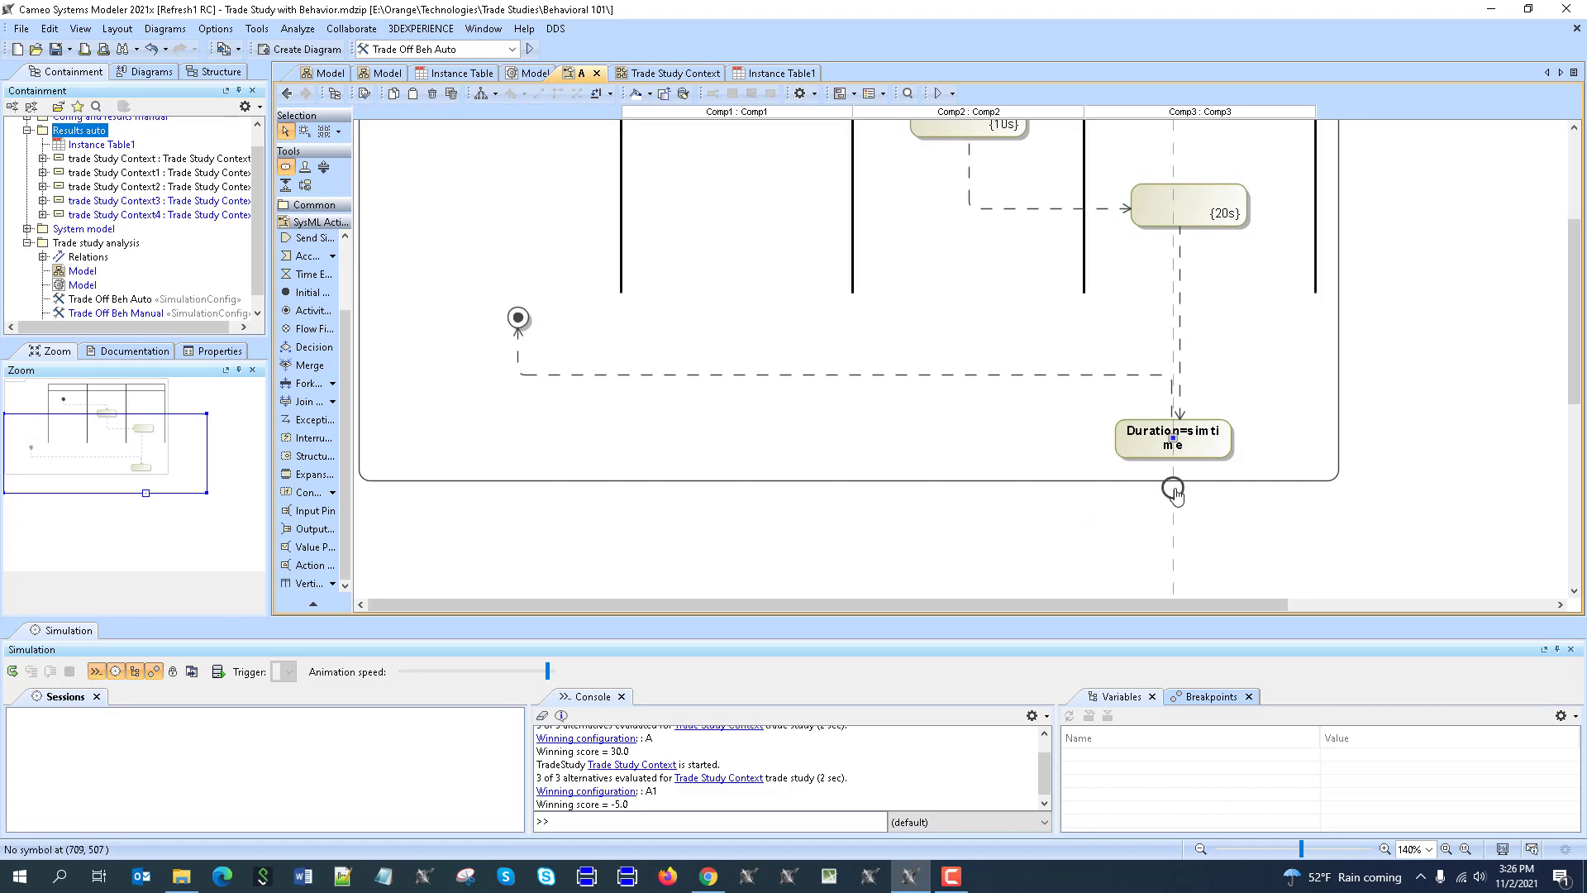
pyautogui.moveTo(518, 320); pyautogui.dragTo(1173, 486)
pyautogui.click(332, 72)
pyautogui.scroll(2, 602, 326)
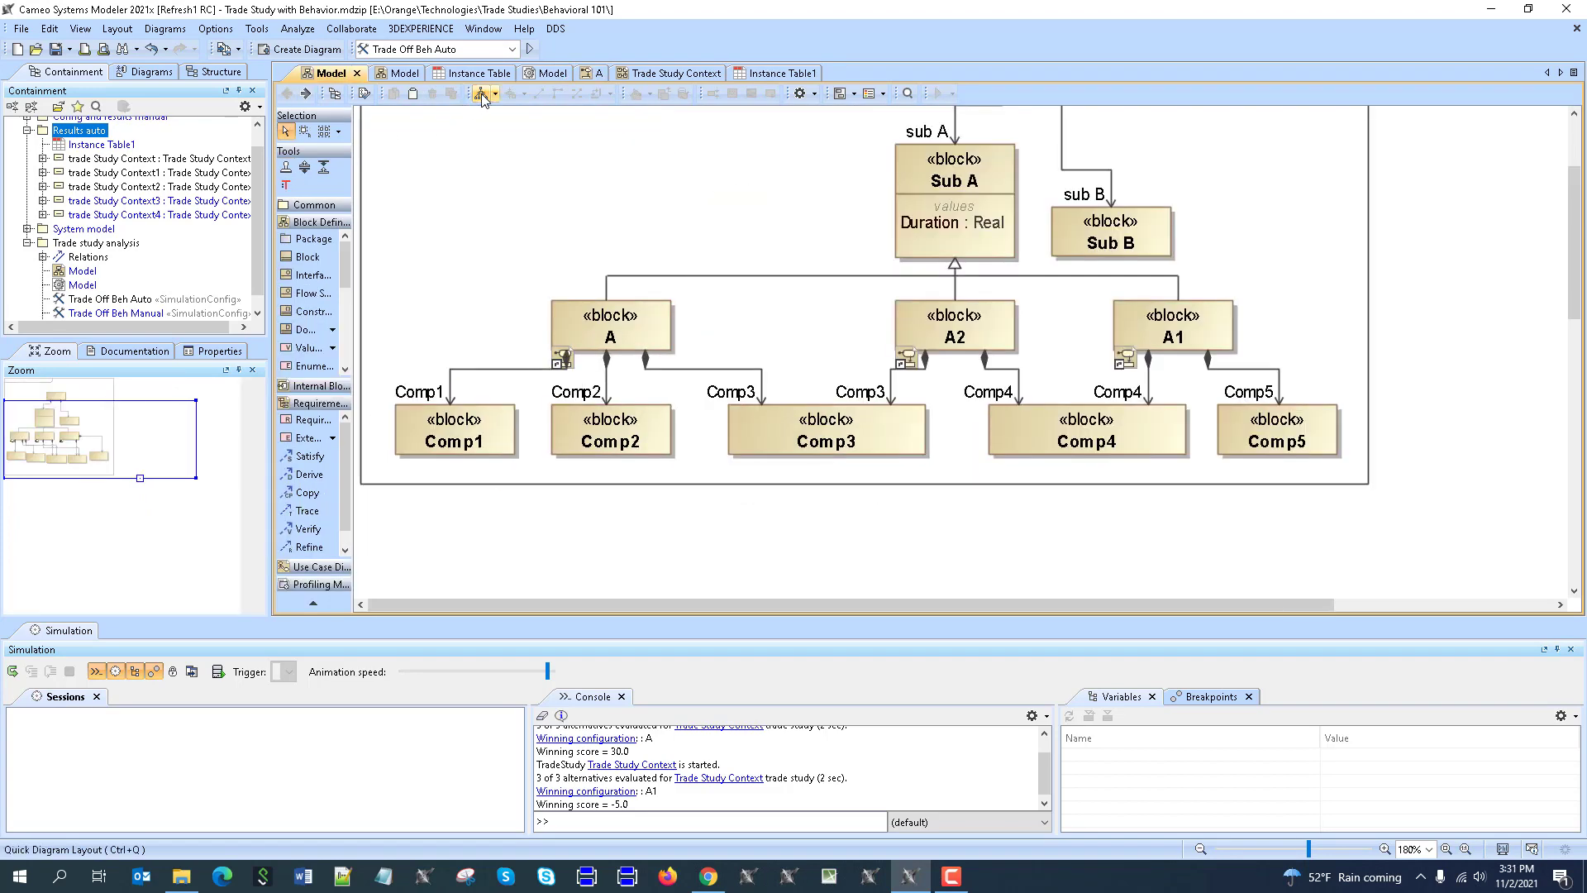
pyautogui.doubleClick(588, 338)
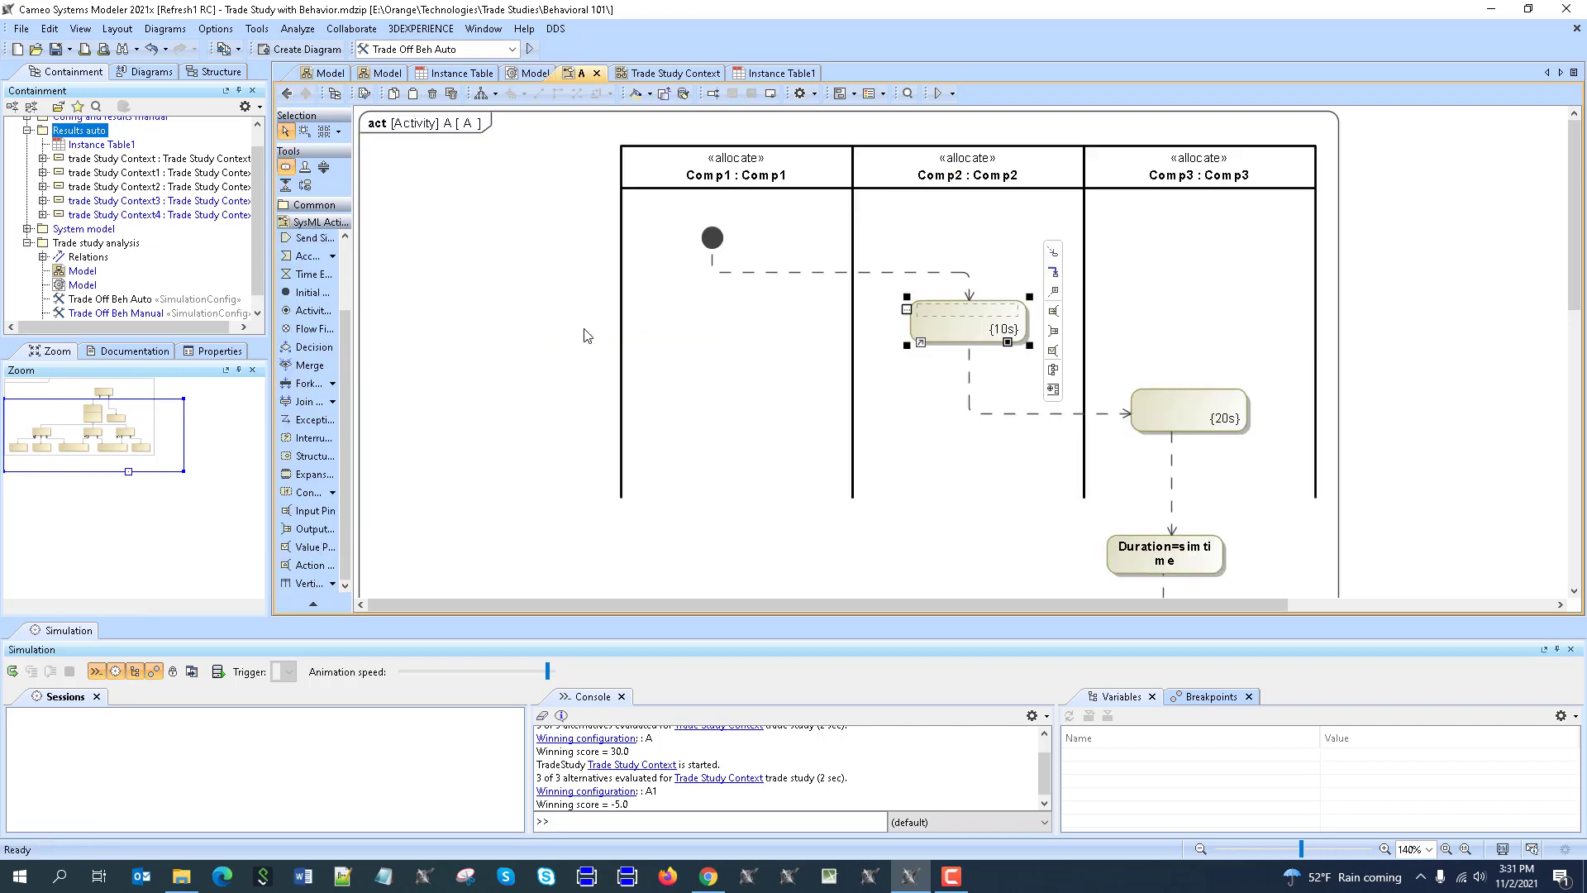
pyautogui.scroll(-2, 1089, 375)
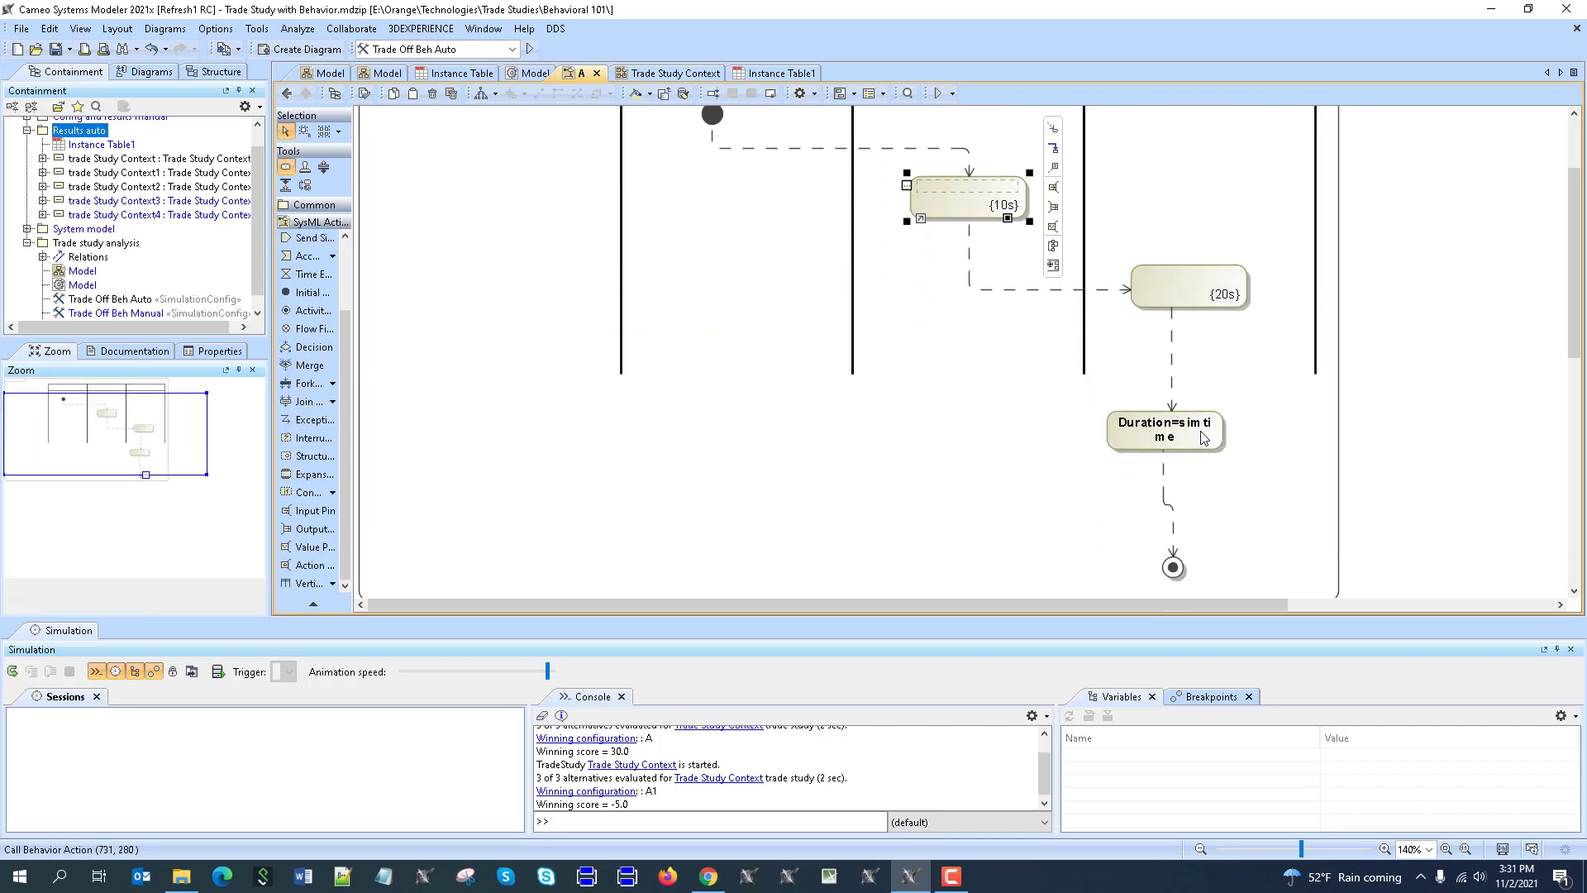
pyautogui.scroll(2, 868, 323)
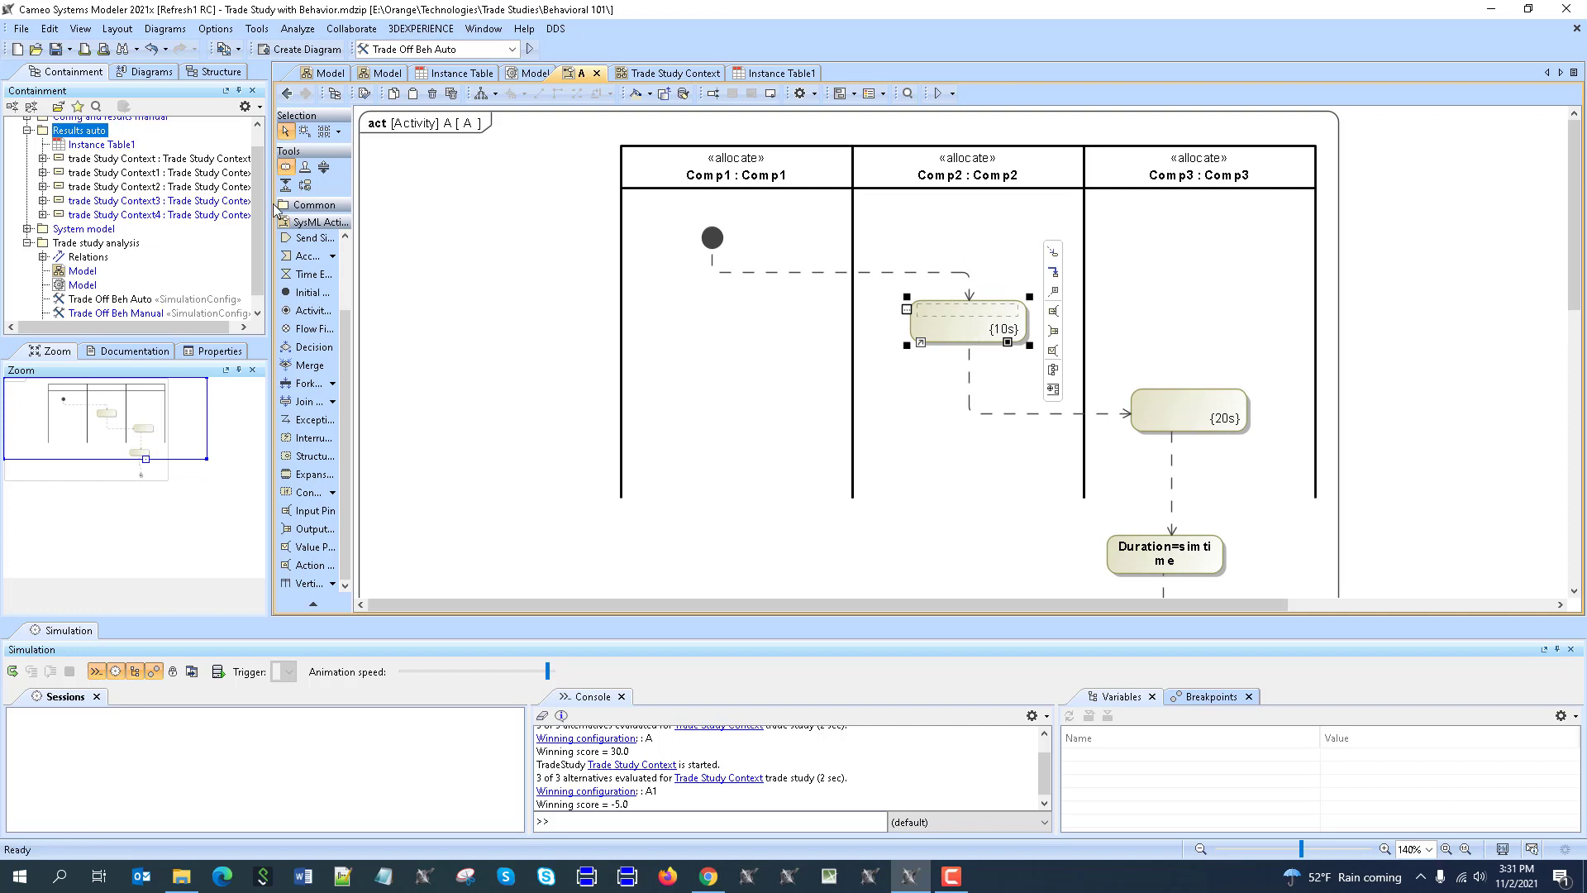
pyautogui.click(332, 256)
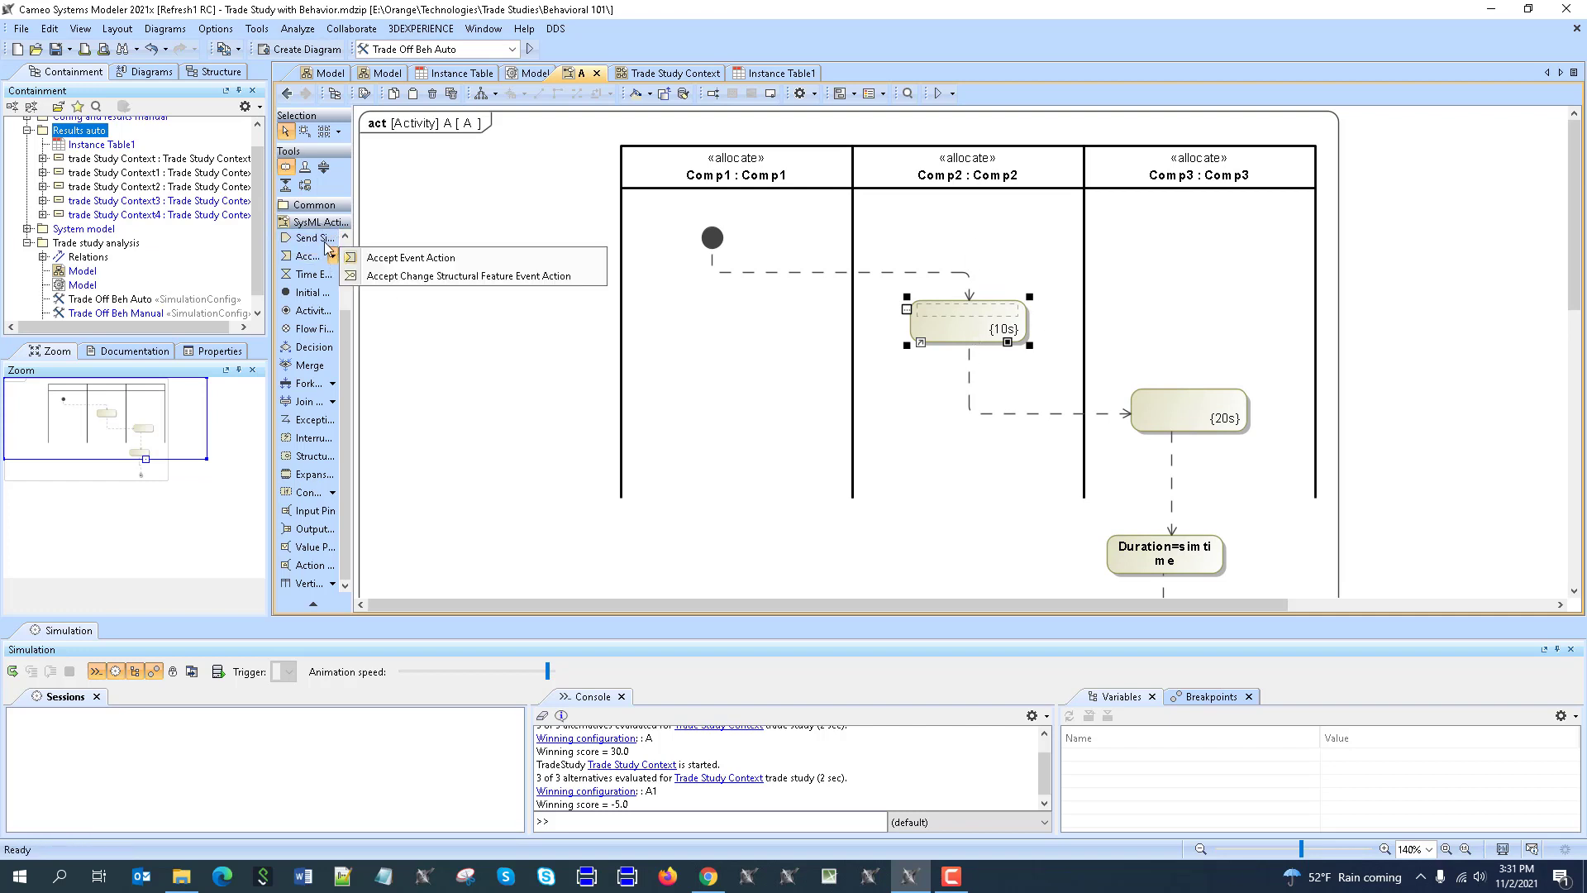
pyautogui.scroll(3, 326, 310)
pyautogui.click(332, 239)
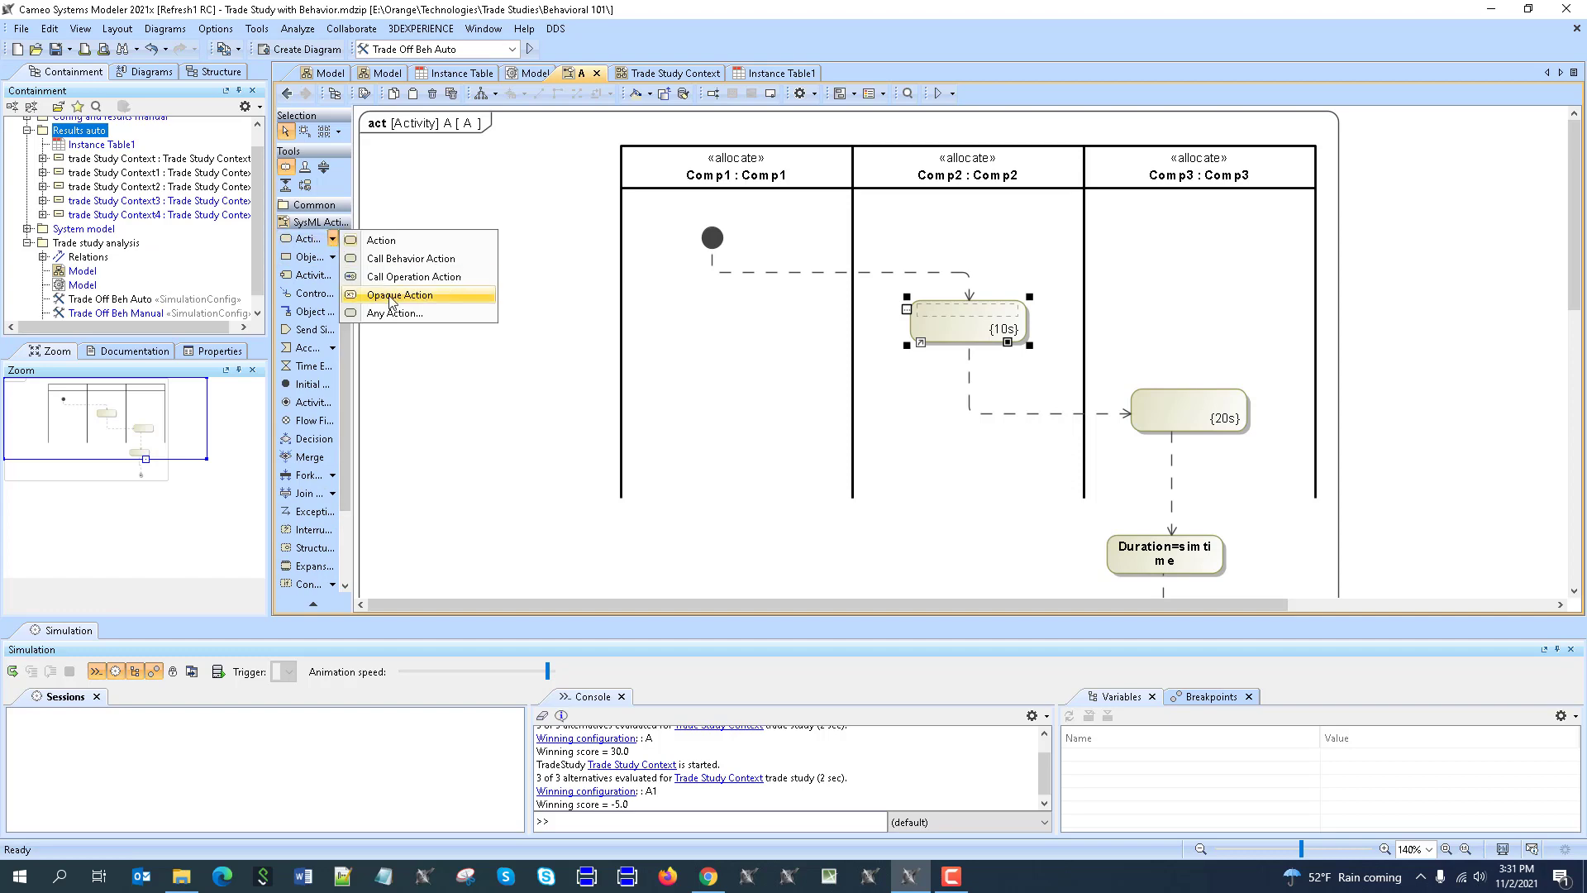
pyautogui.click(390, 298)
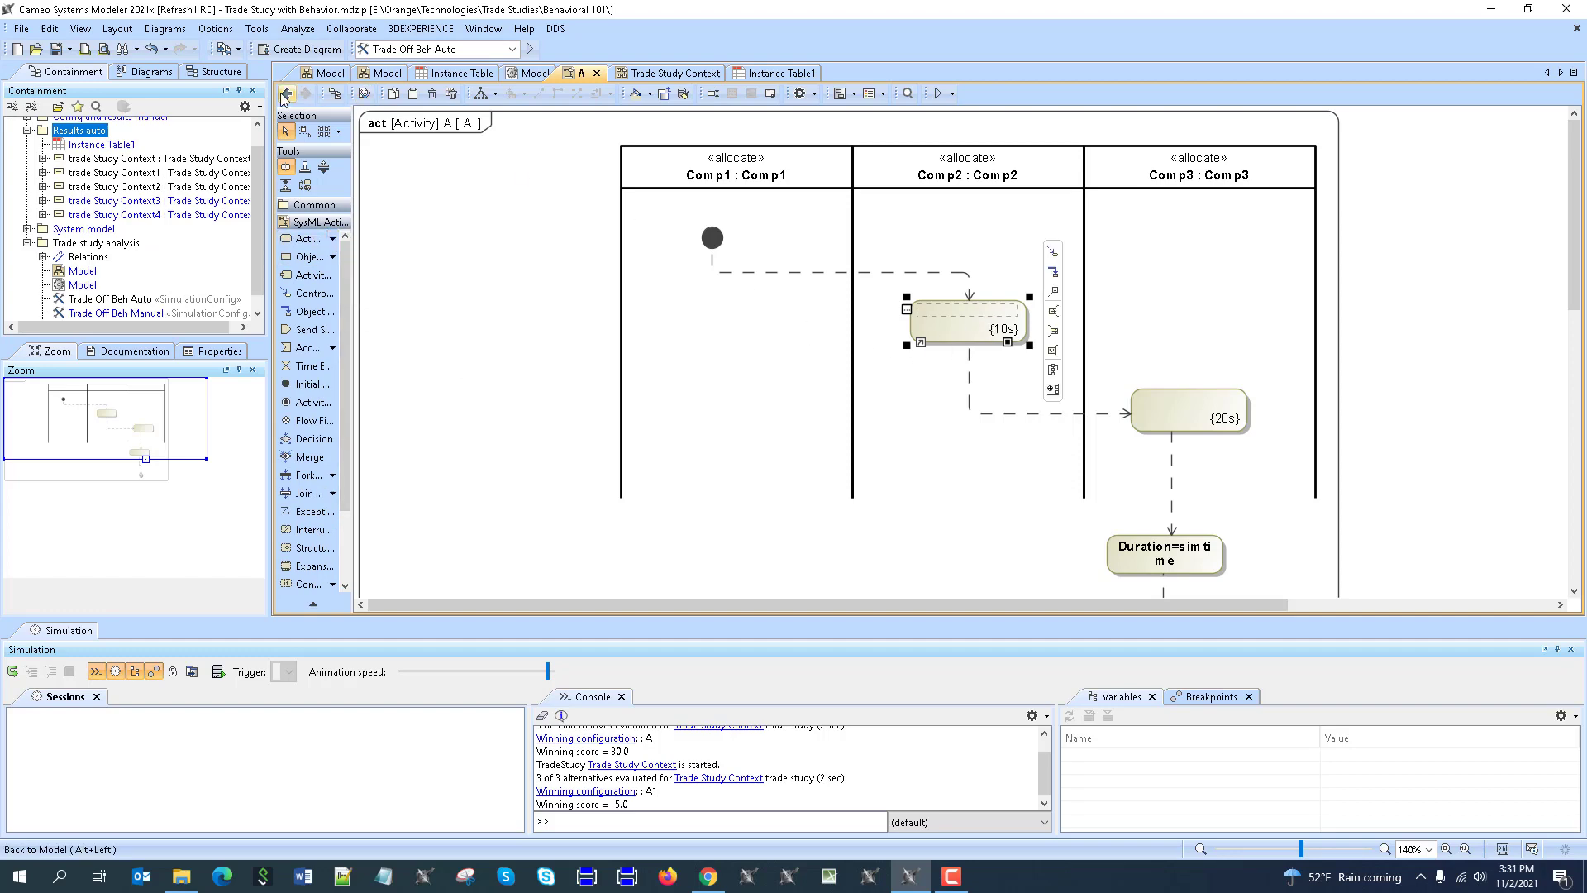
pyautogui.click(285, 99)
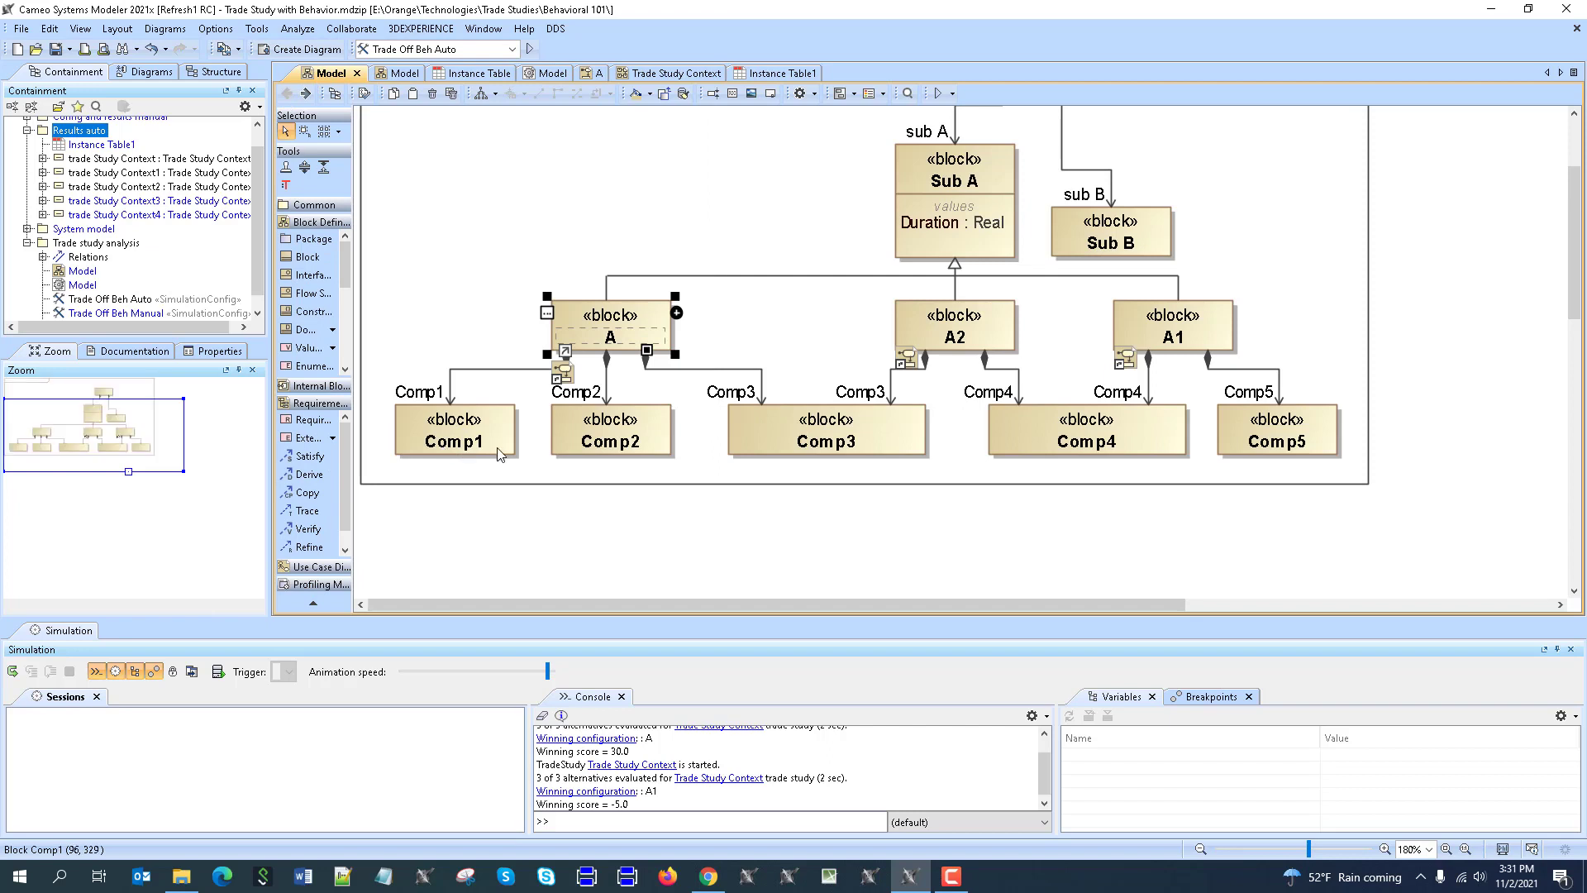
pyautogui.moveTo(610, 326)
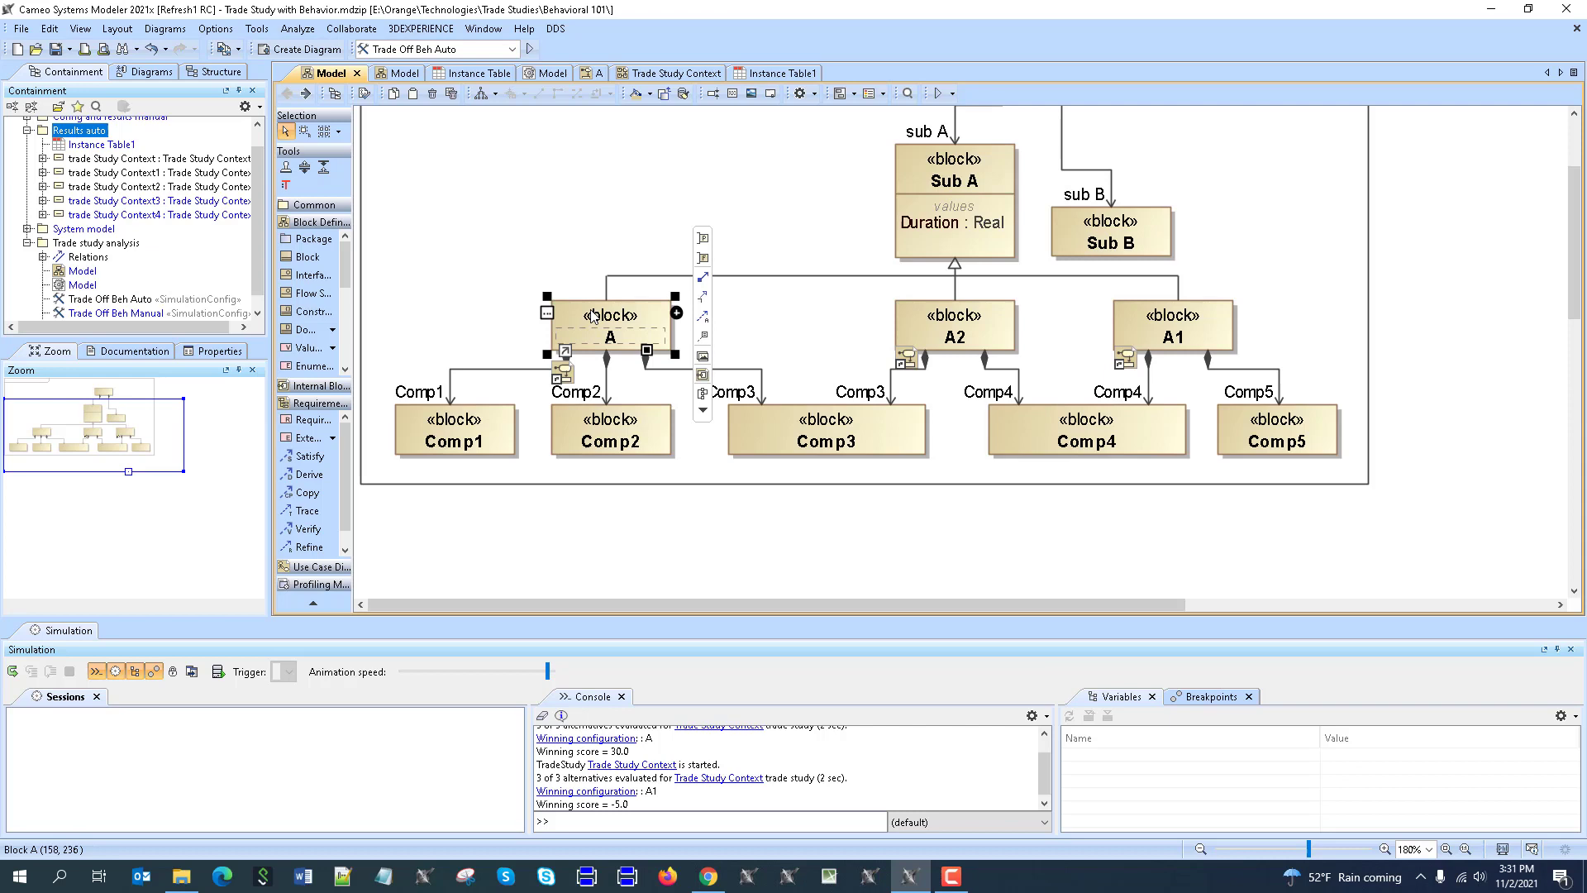
# - Browse the rollup patterns for block A without applying one, then open activity A
pyautogui.rightClick(592, 317)
pyautogui.moveTo(700, 523)
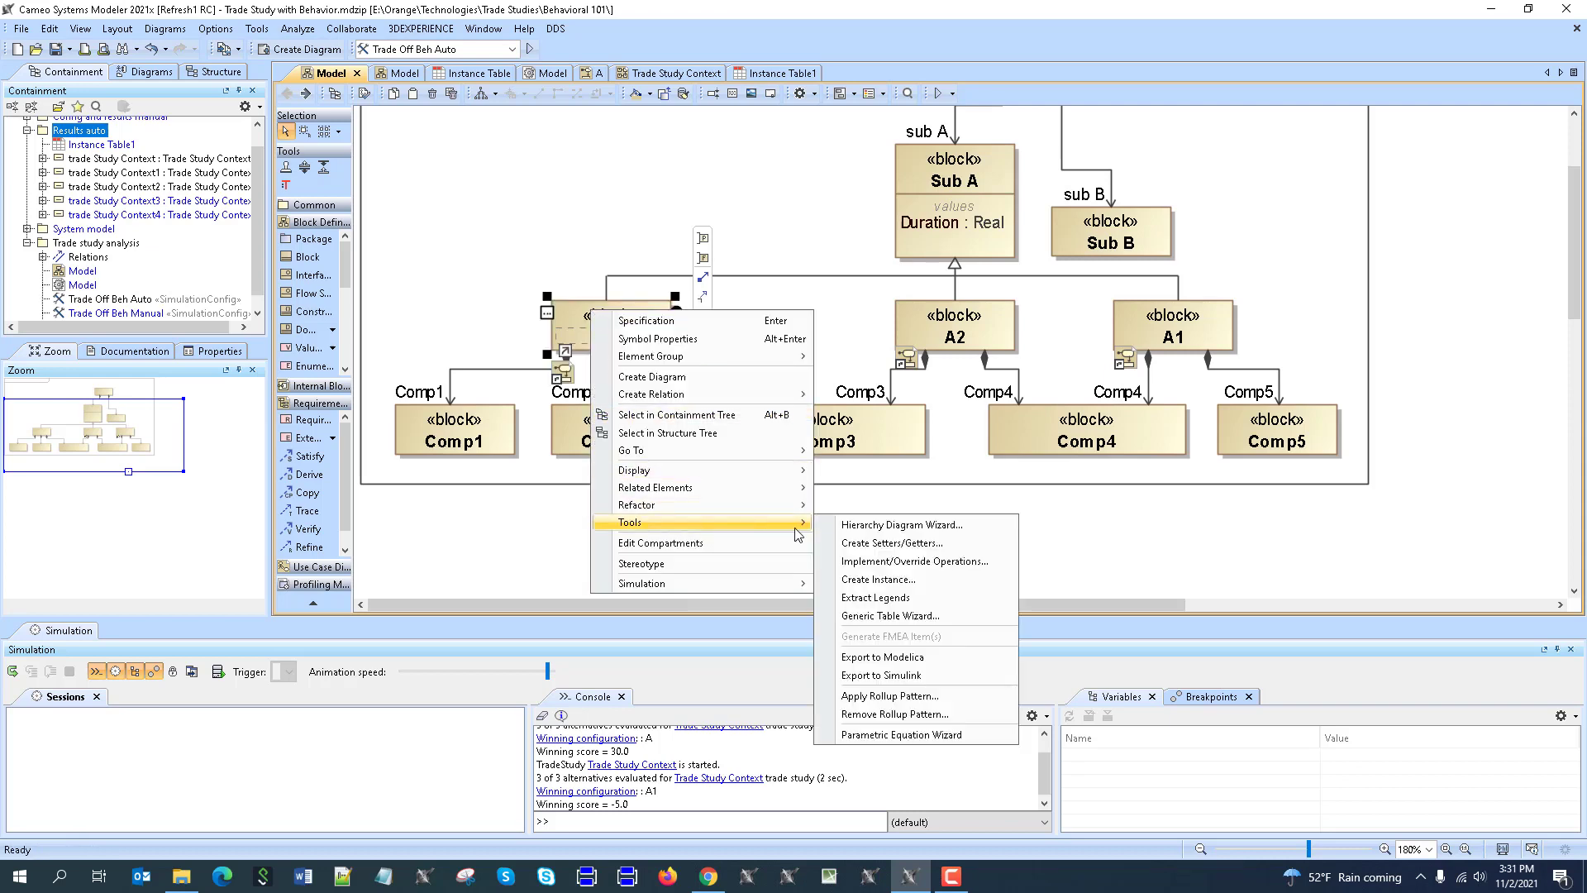
pyautogui.click(891, 696)
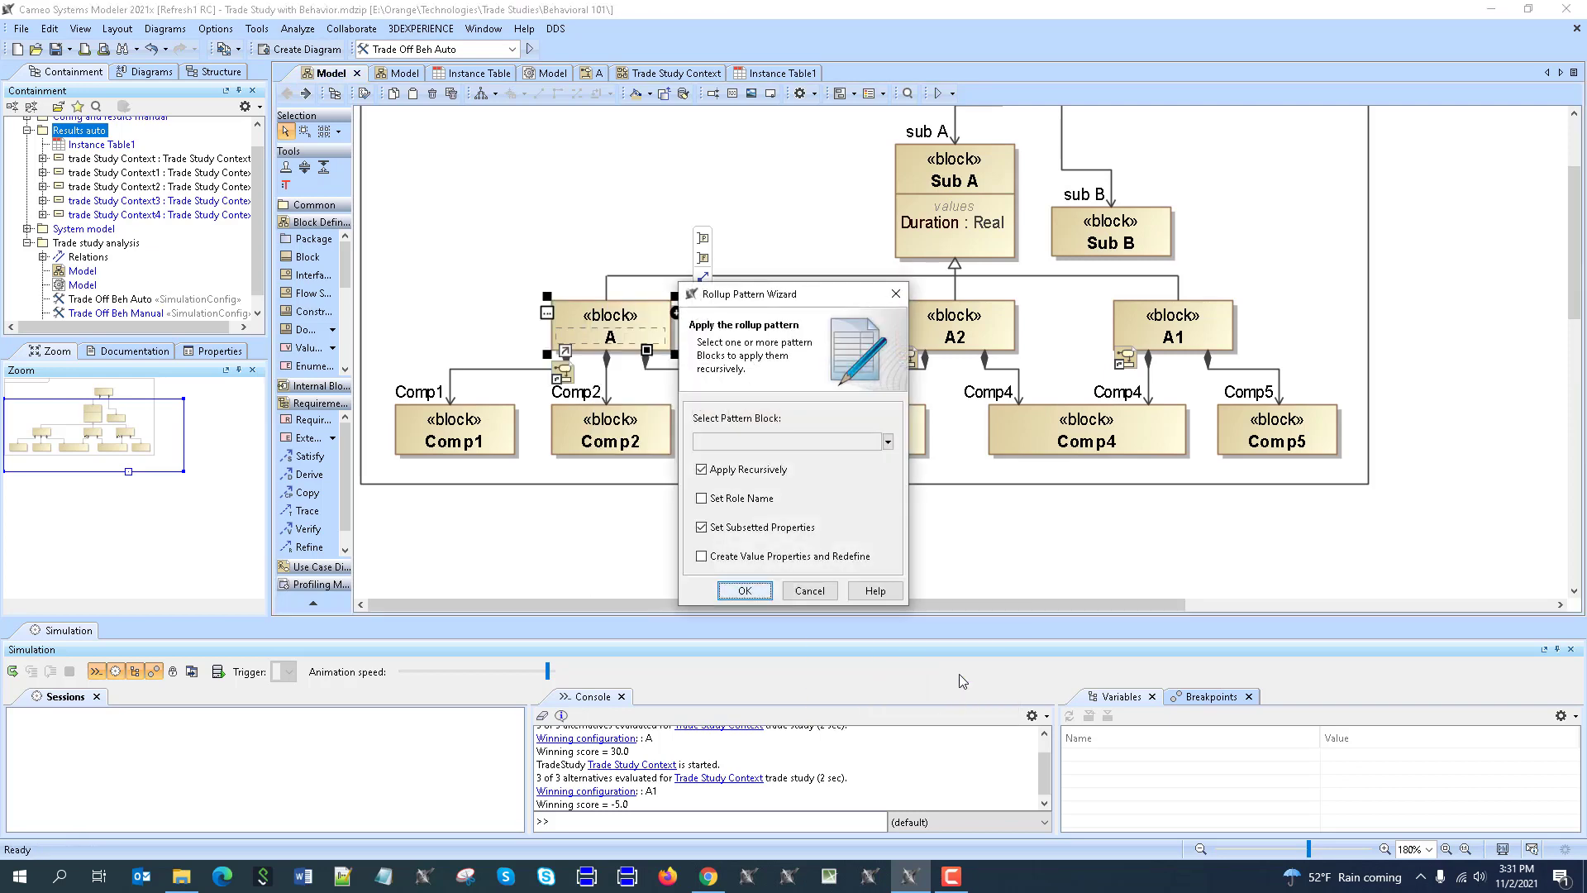
pyautogui.click(765, 444)
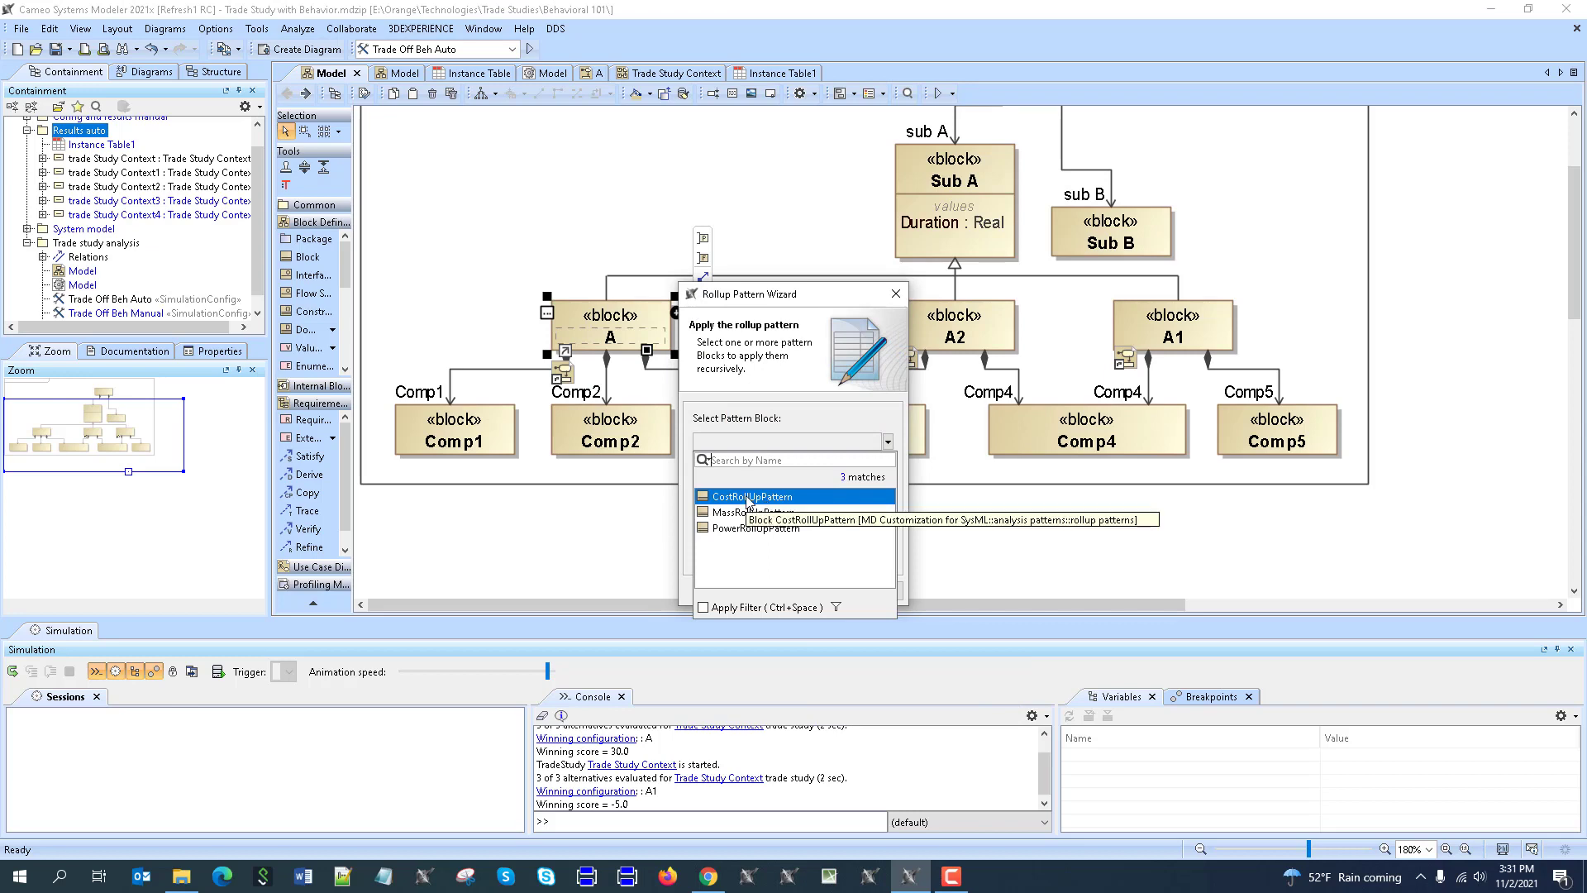
pyautogui.press('Down')
pyautogui.press('Down')
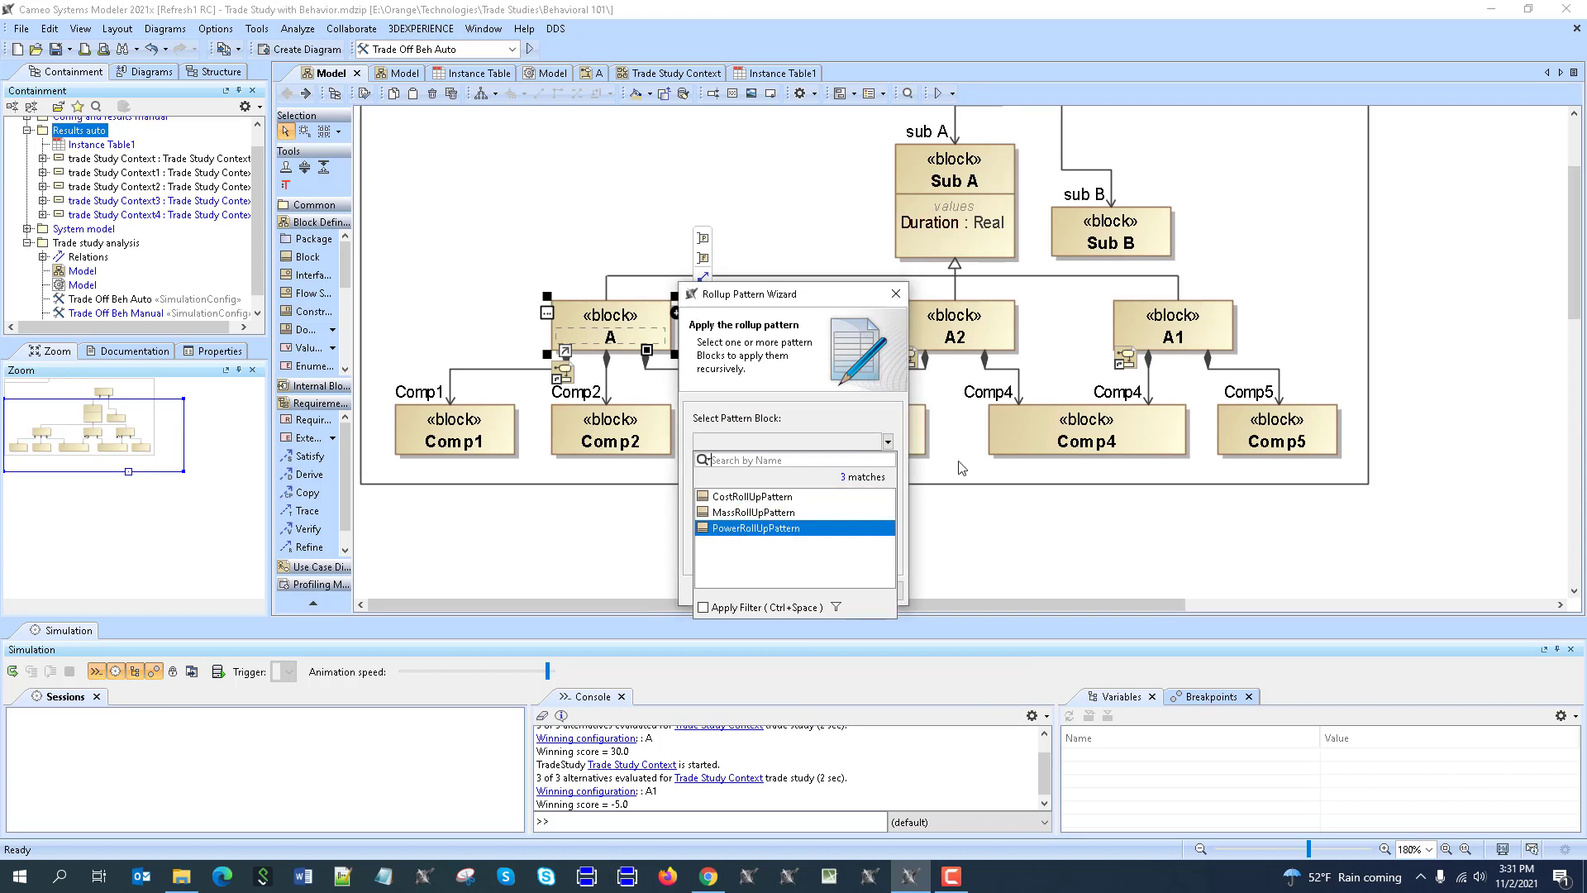
pyautogui.click(896, 293)
pyautogui.doubleClick(938, 318)
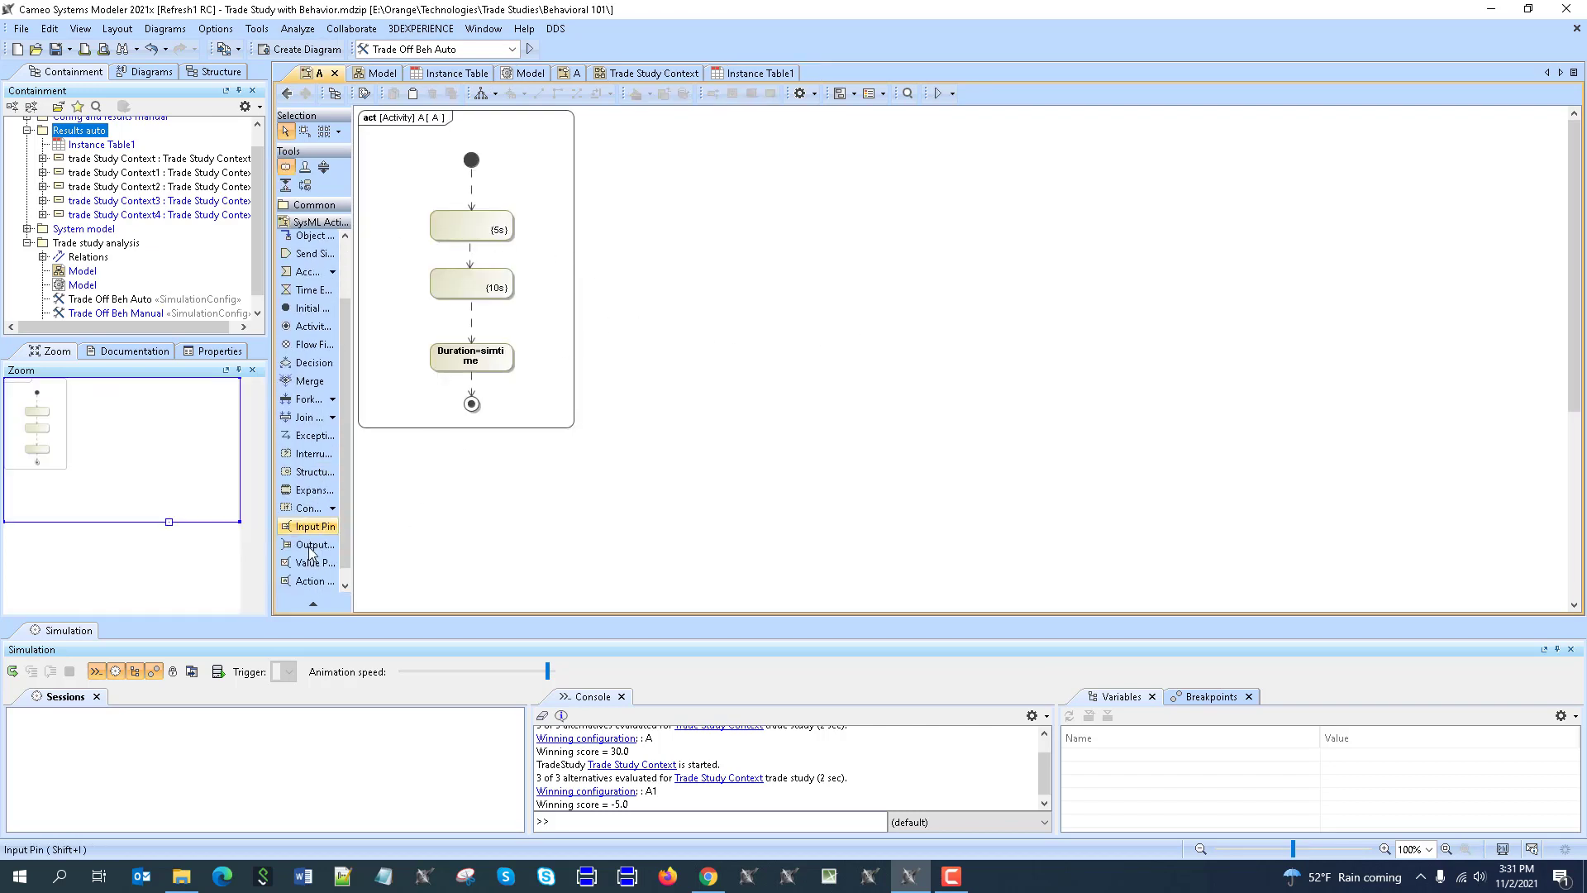
pyautogui.scroll(-3, 310, 496)
# - Add Comp3 and Comp4 swimlanes holding the 5s and 10s actions and the initial node
pyautogui.click(310, 583)
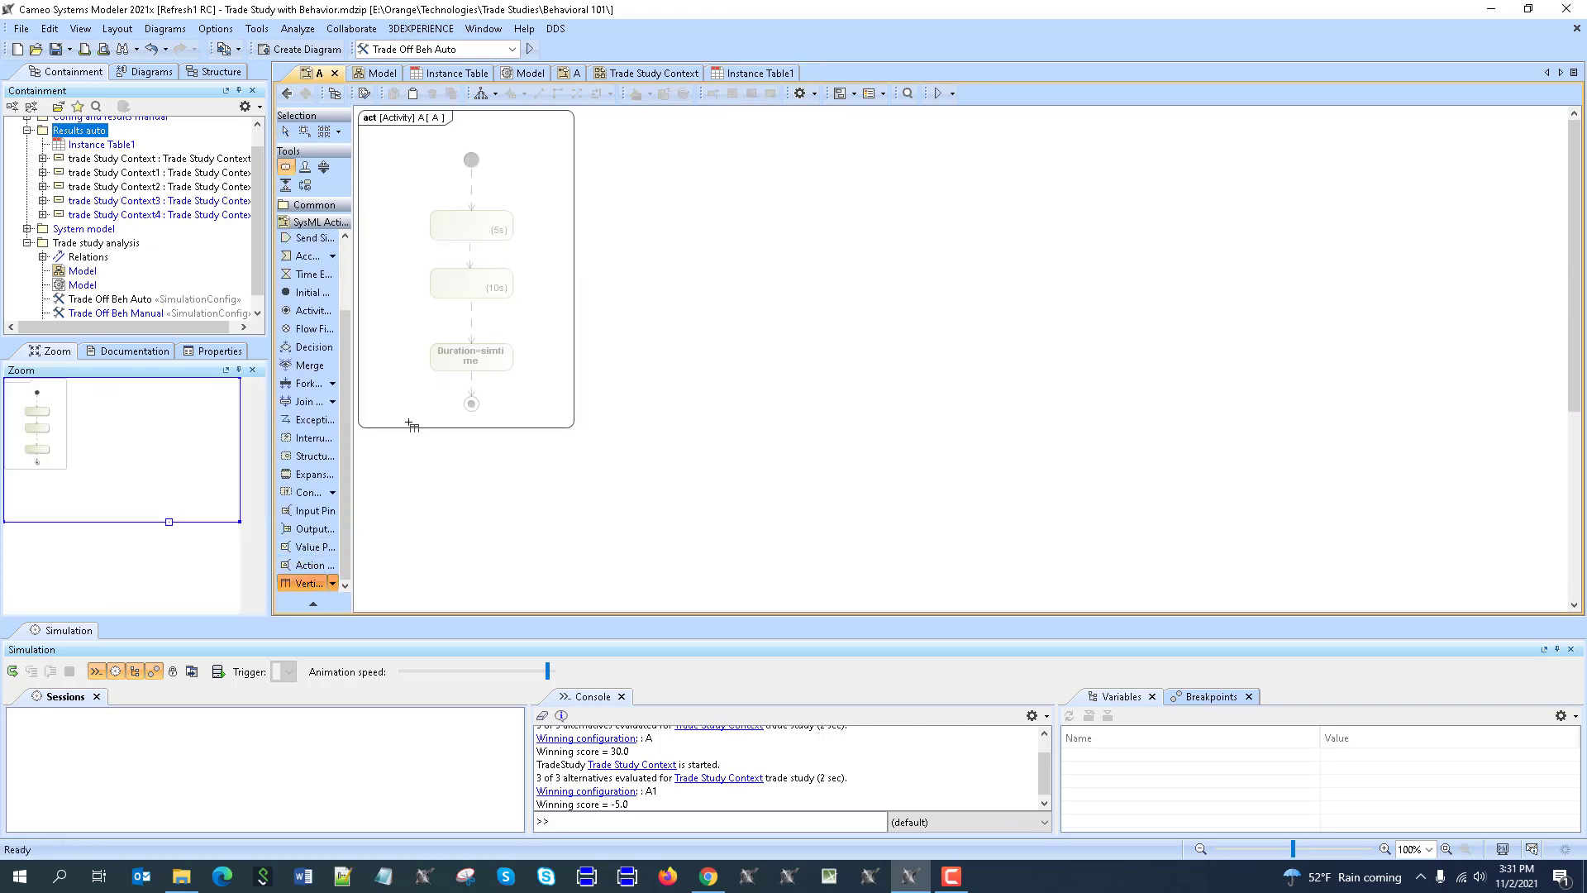
pyautogui.click(547, 146)
pyautogui.click(868, 662)
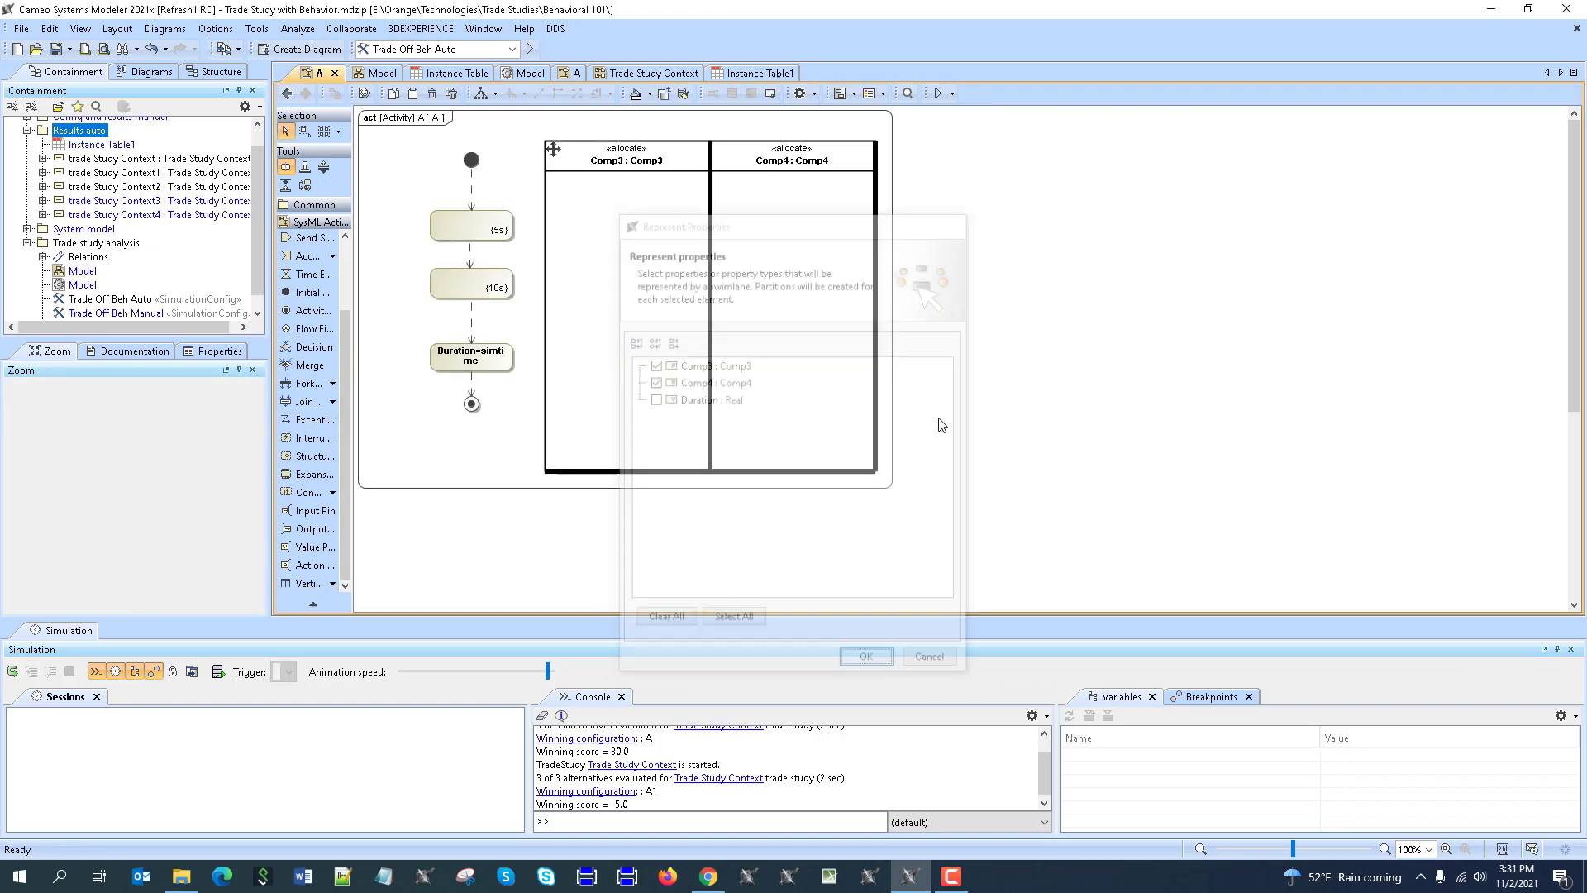
pyautogui.moveTo(493, 235); pyautogui.dragTo(604, 240)
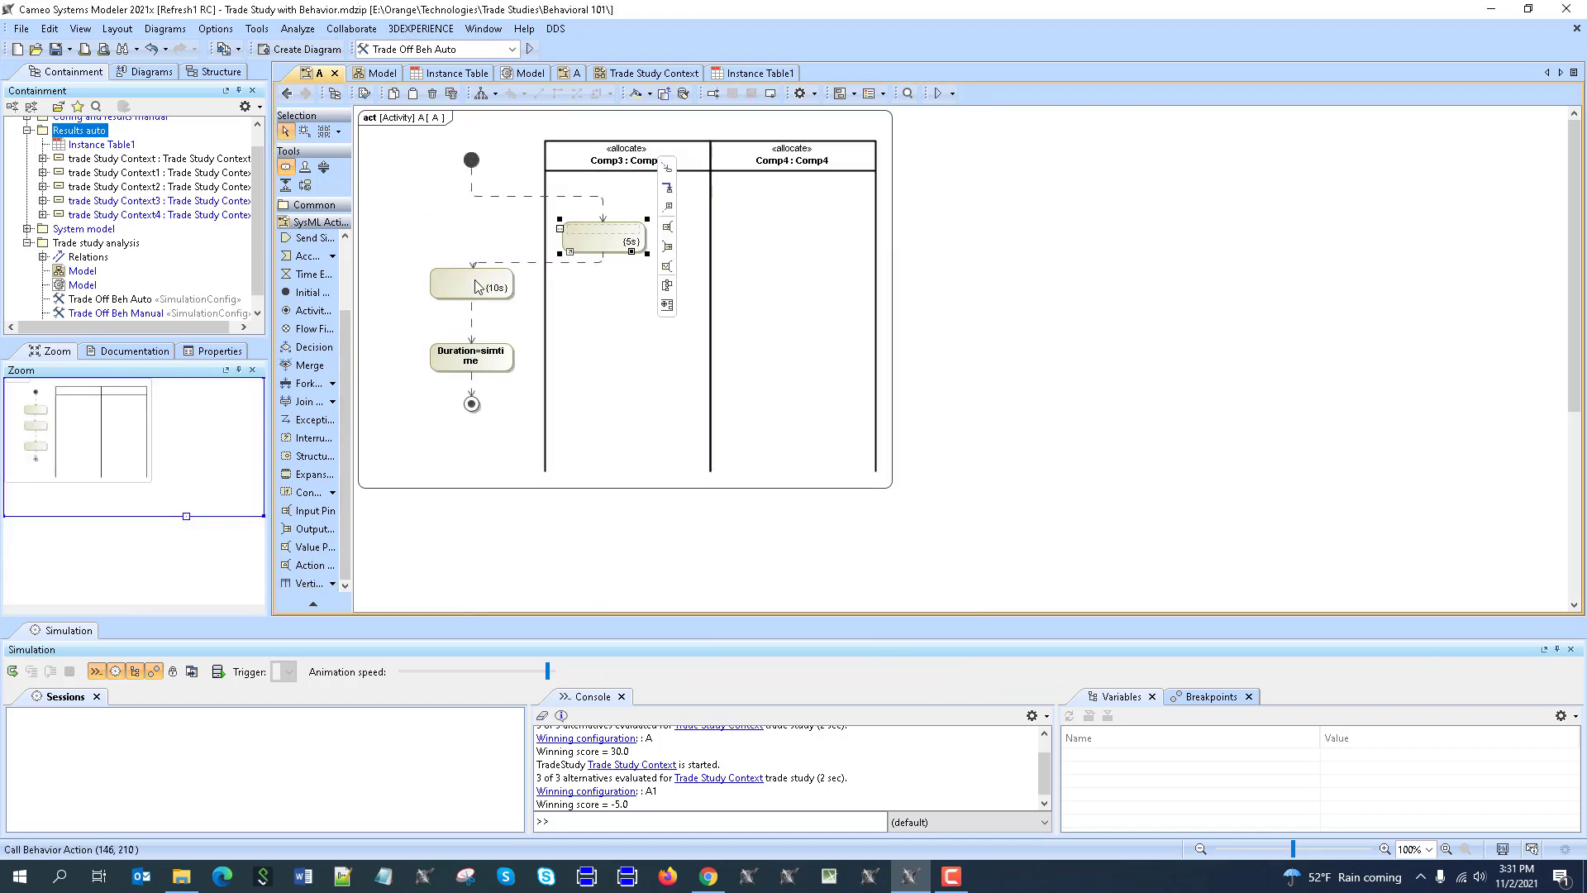
pyautogui.moveTo(472, 286); pyautogui.dragTo(792, 298)
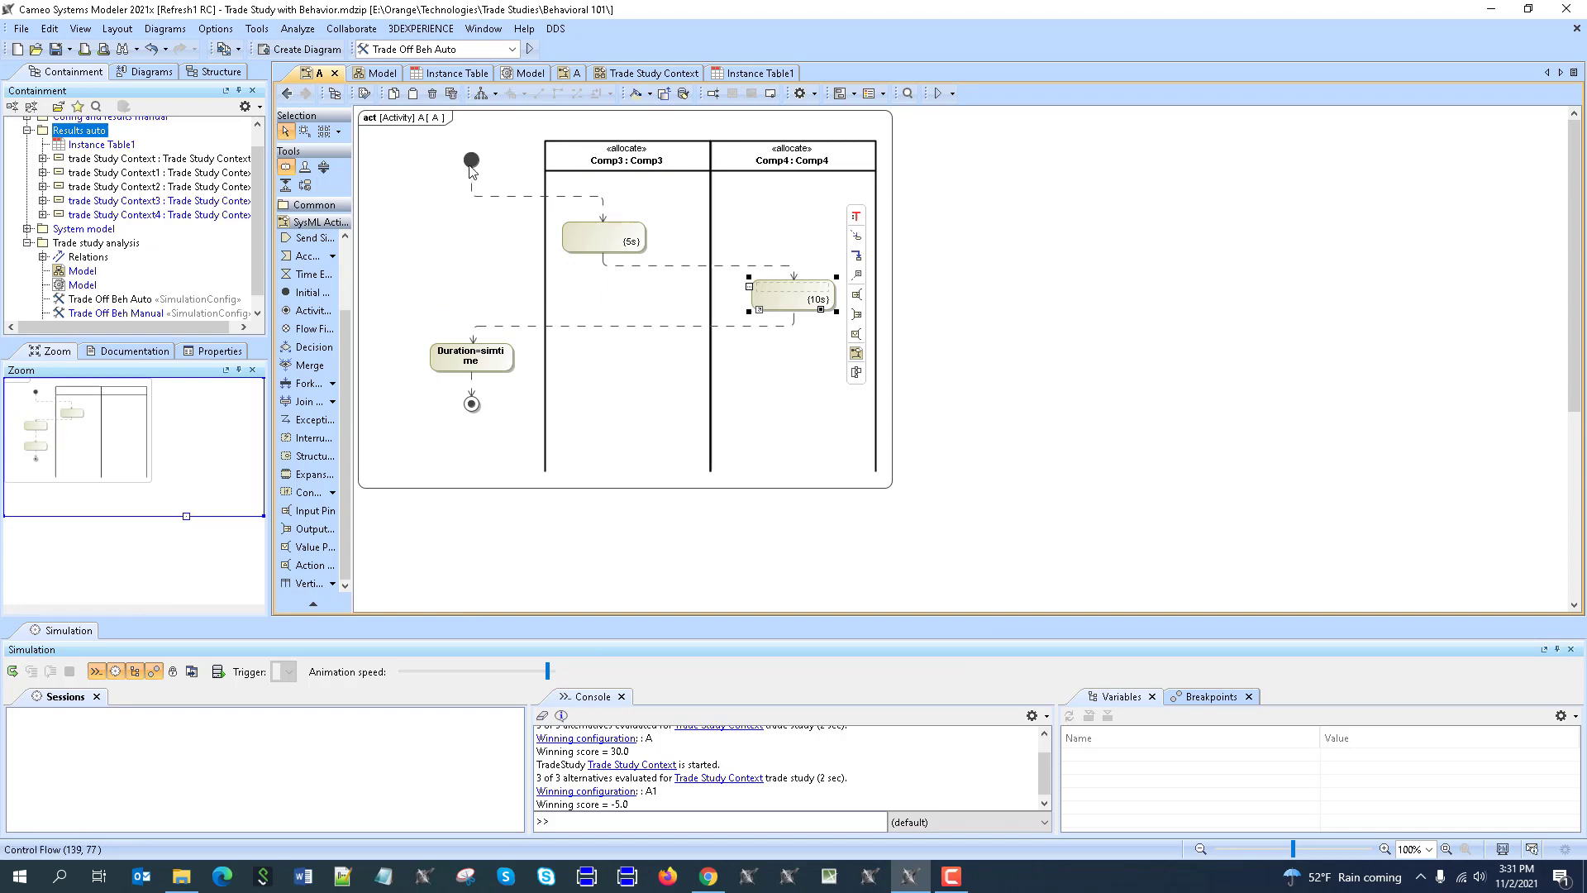
pyautogui.moveTo(471, 159); pyautogui.dragTo(604, 195)
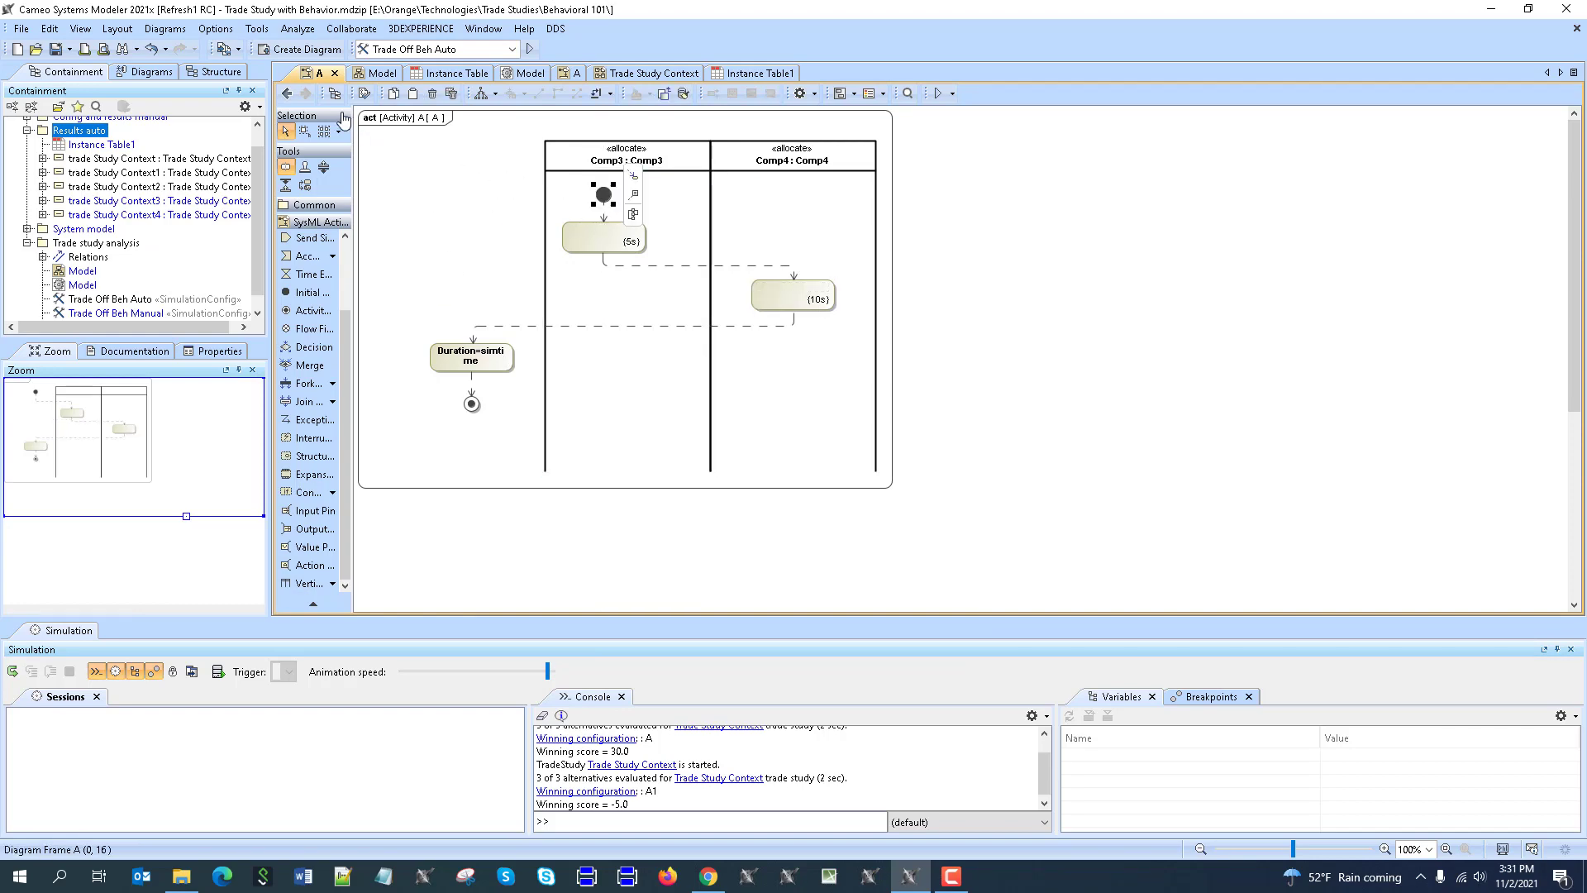
pyautogui.click(290, 94)
# - Give the 0s/5s variant activity vertical swimlanes for Comp4 and Comp5
pyautogui.doubleClick(1117, 330)
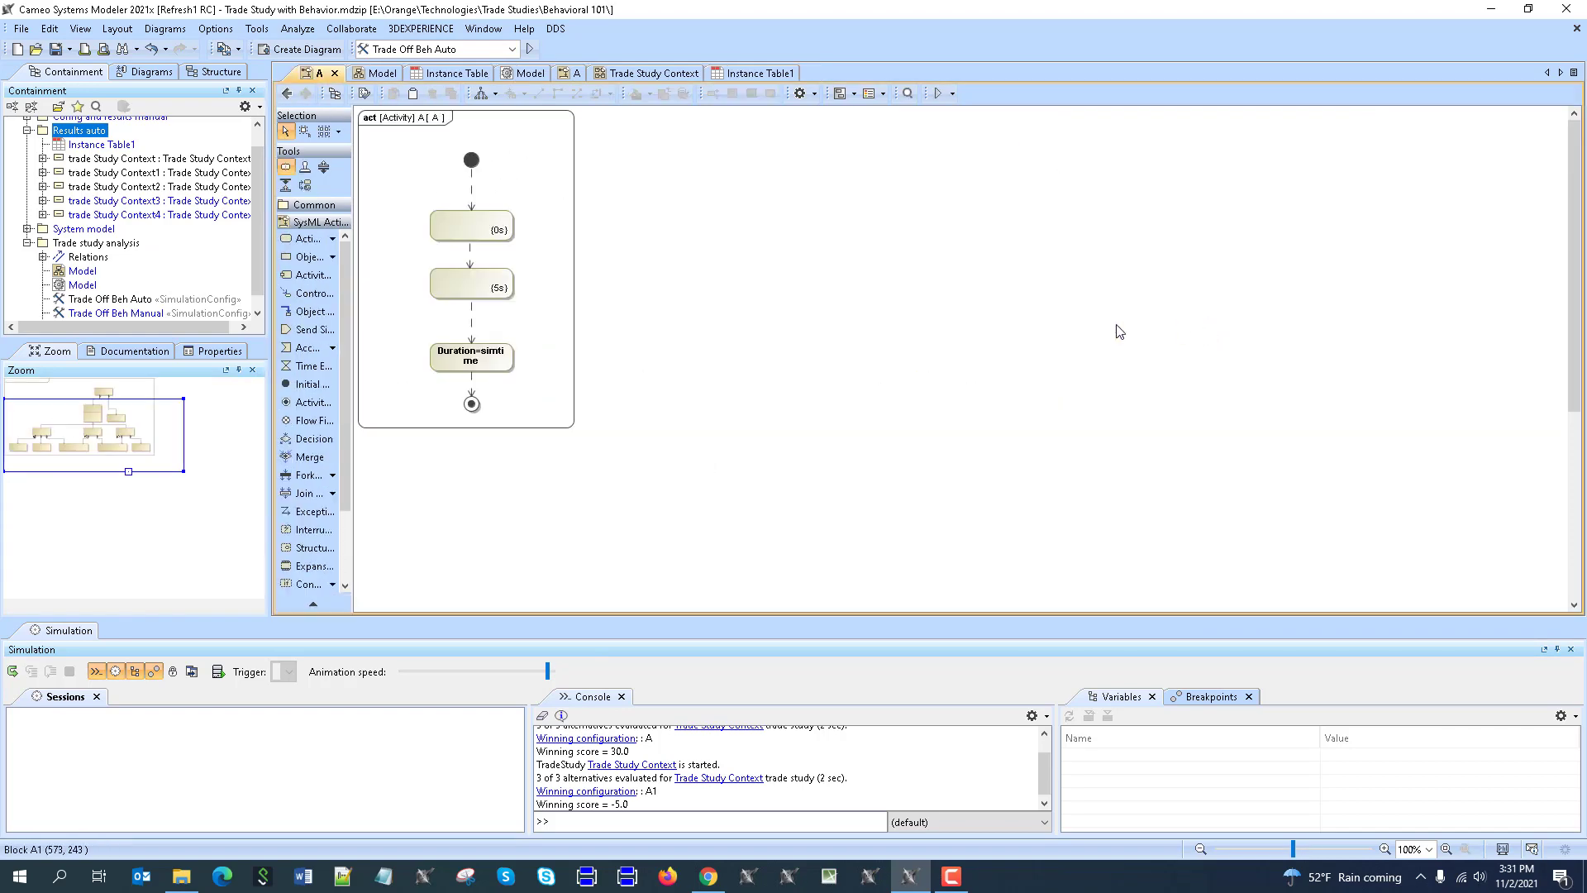
pyautogui.scroll(-3, 311, 496)
pyautogui.click(308, 584)
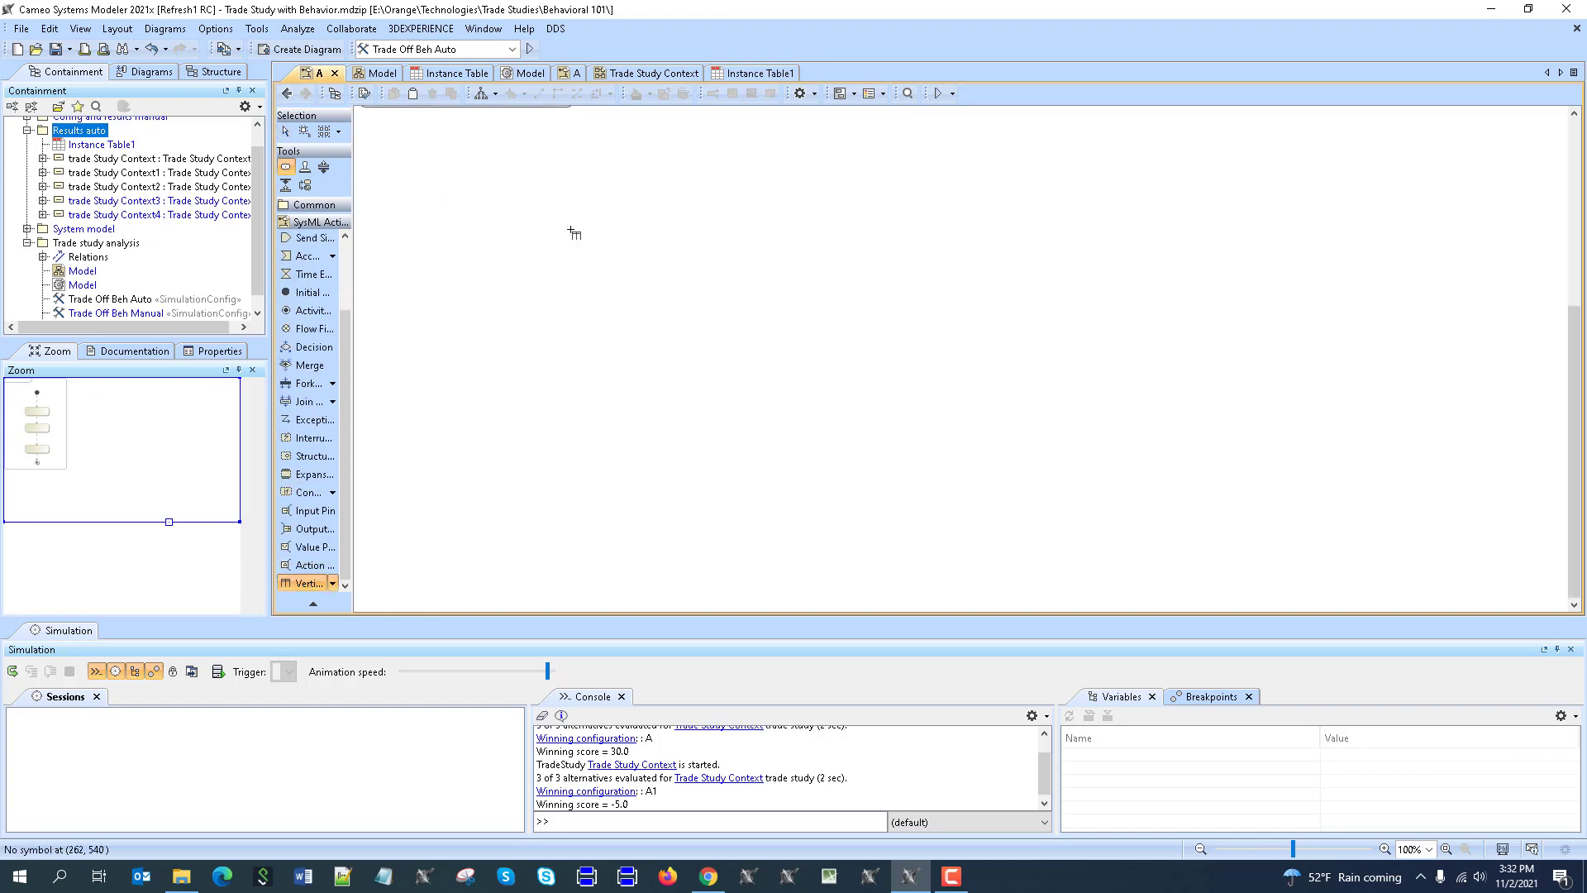
pyautogui.scroll(3, 574, 233)
pyautogui.click(564, 133)
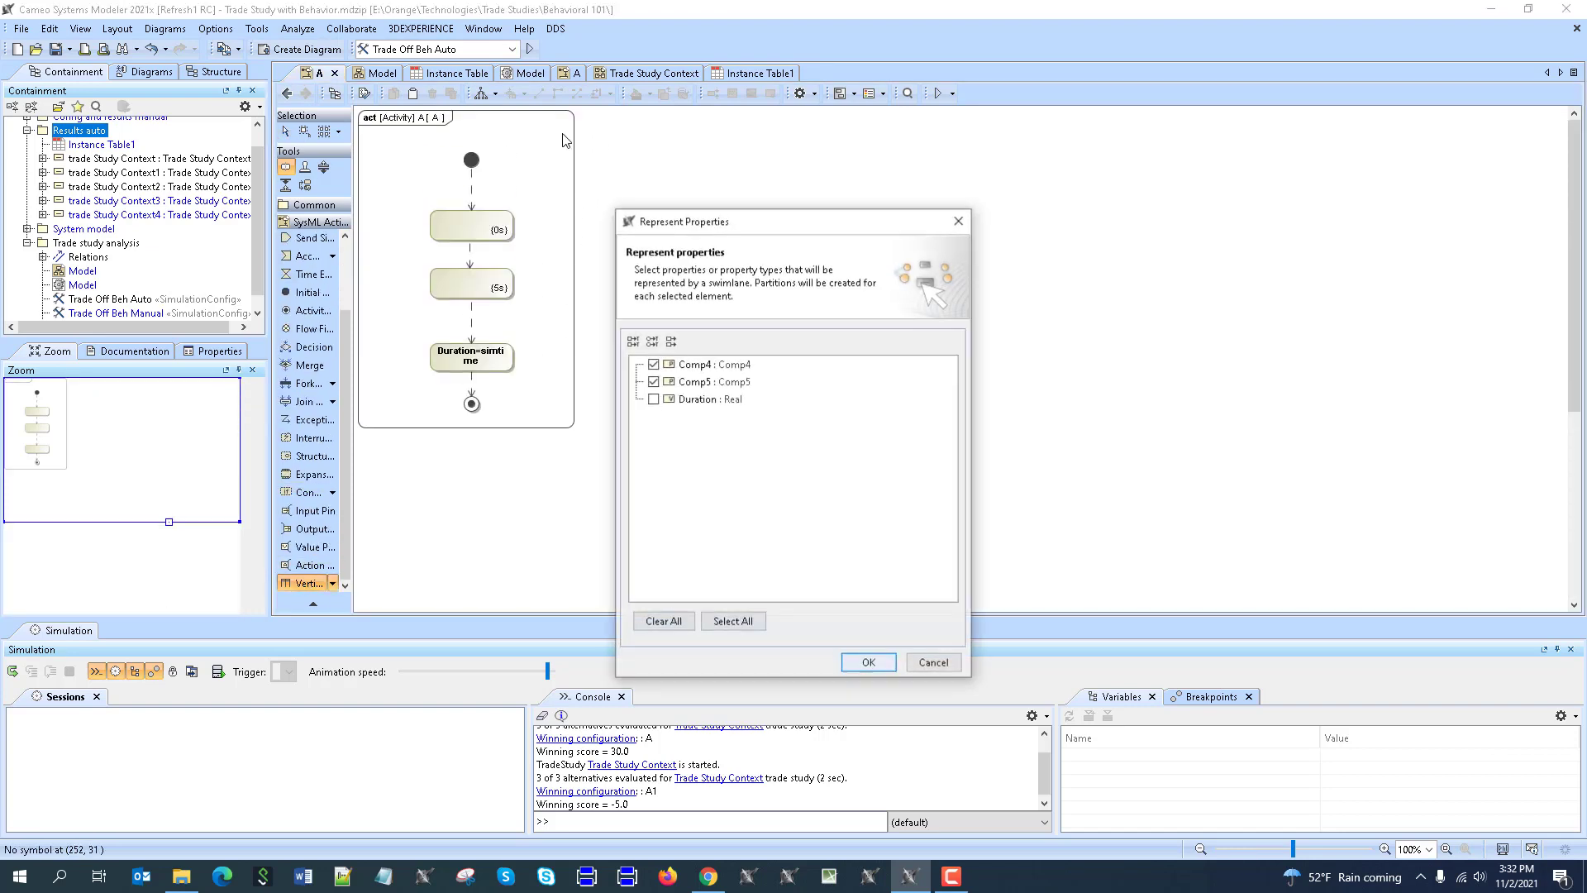
pyautogui.click(861, 662)
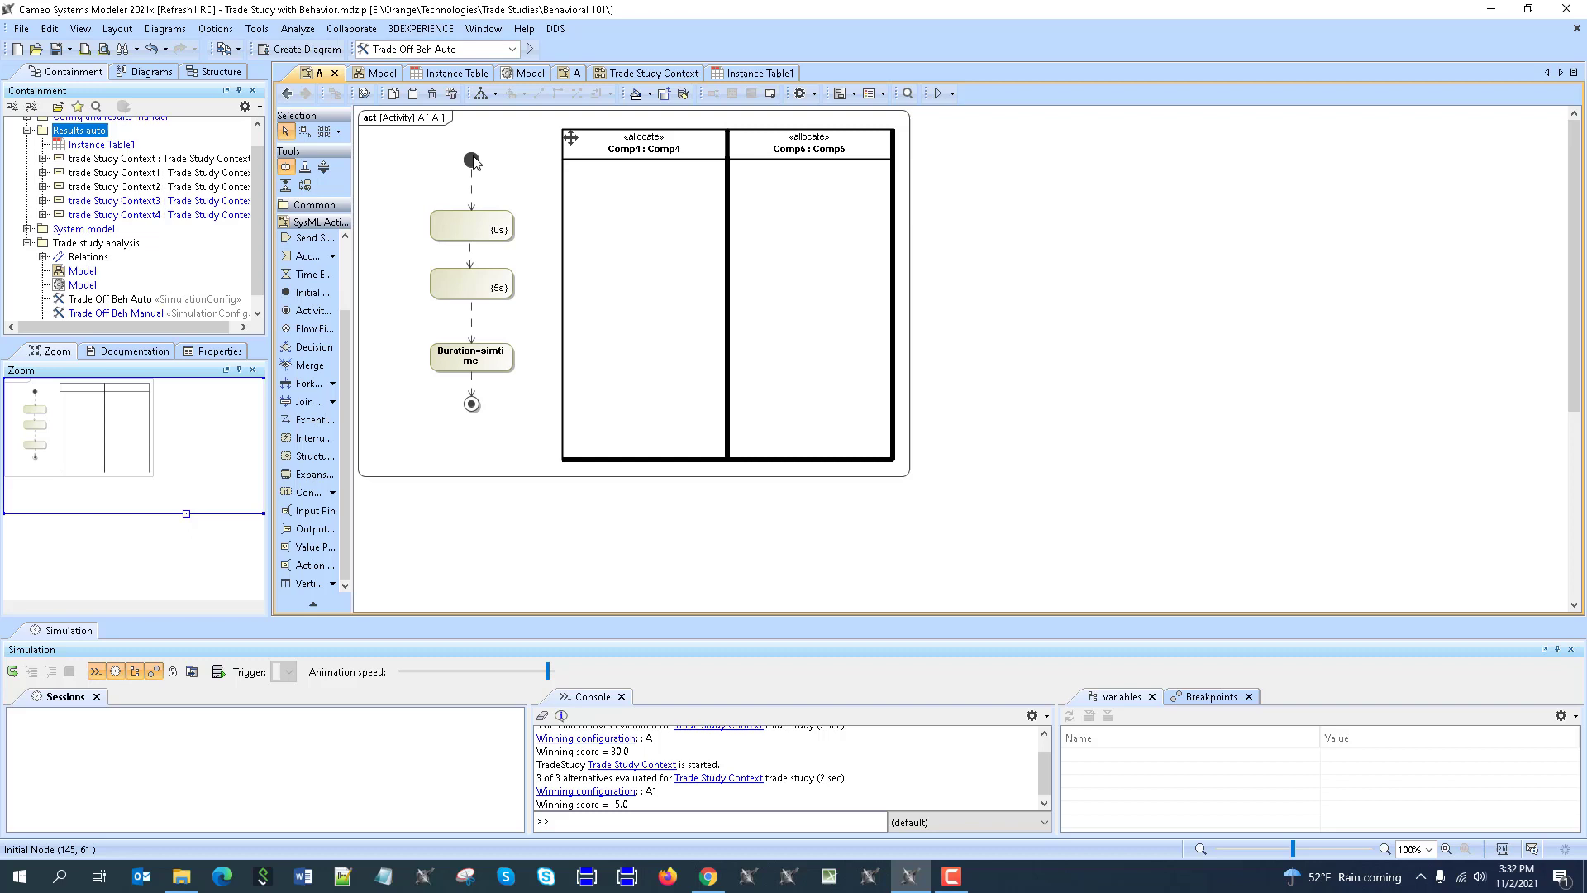
# - Move the initial node and 0s action into Comp4, 5s into Comp5, Duration=simtime and final node right
pyautogui.moveTo(472, 160); pyautogui.dragTo(638, 183)
pyautogui.moveTo(470, 228); pyautogui.dragTo(670, 230)
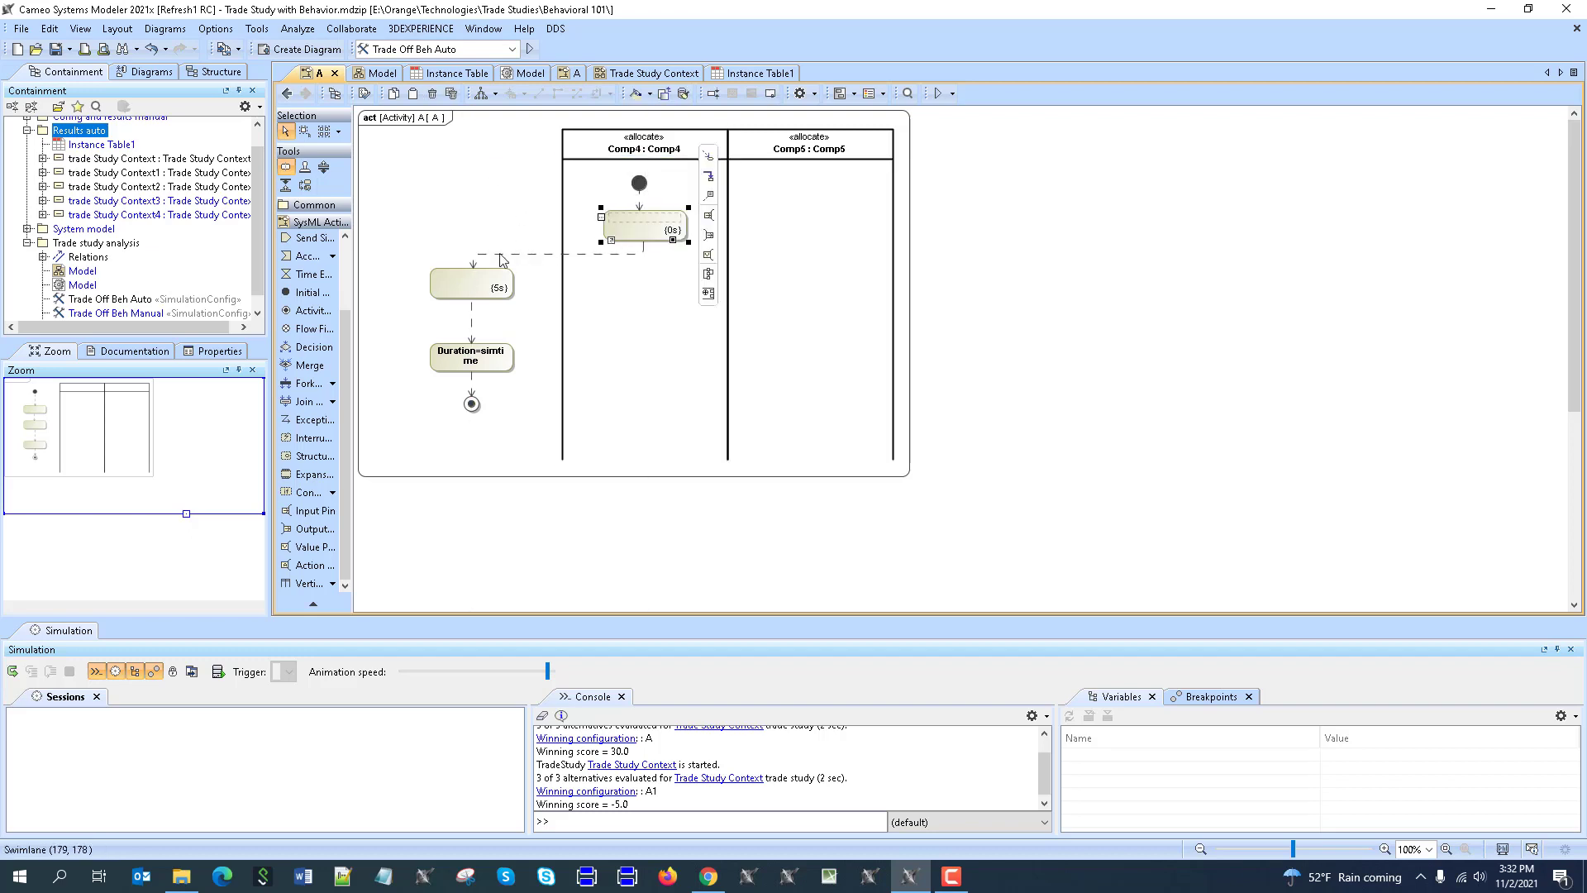
pyautogui.moveTo(471, 286); pyautogui.dragTo(809, 293)
pyautogui.moveTo(469, 355)
pyautogui.mouseDown()
pyautogui.moveTo(923, 365)
pyautogui.moveTo(979, 385)
pyautogui.mouseUp()
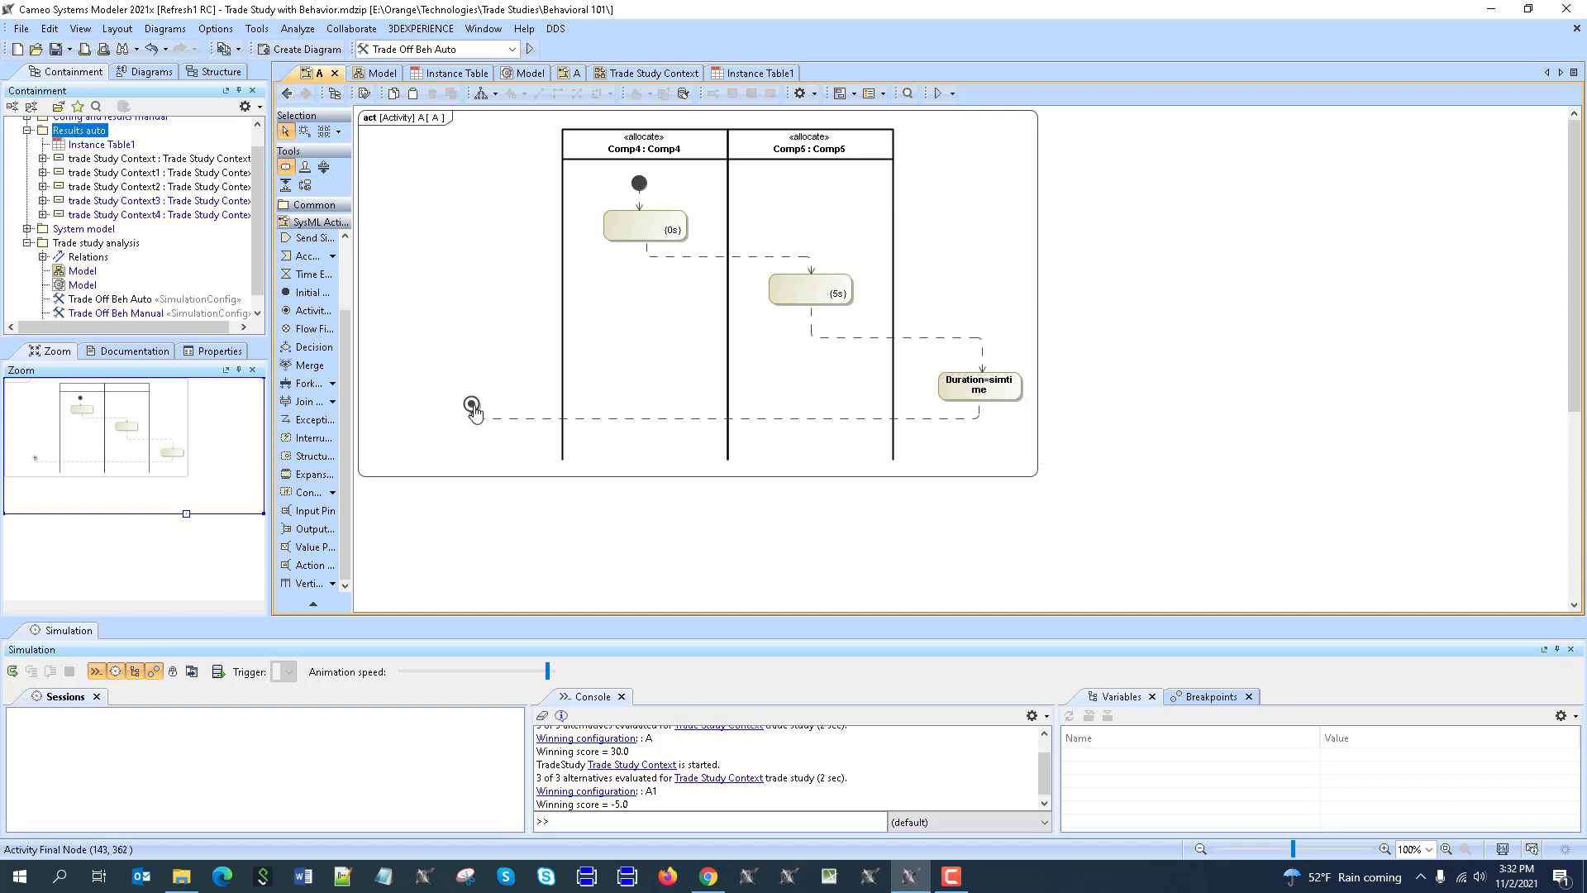
pyautogui.moveTo(471, 407); pyautogui.dragTo(980, 428)
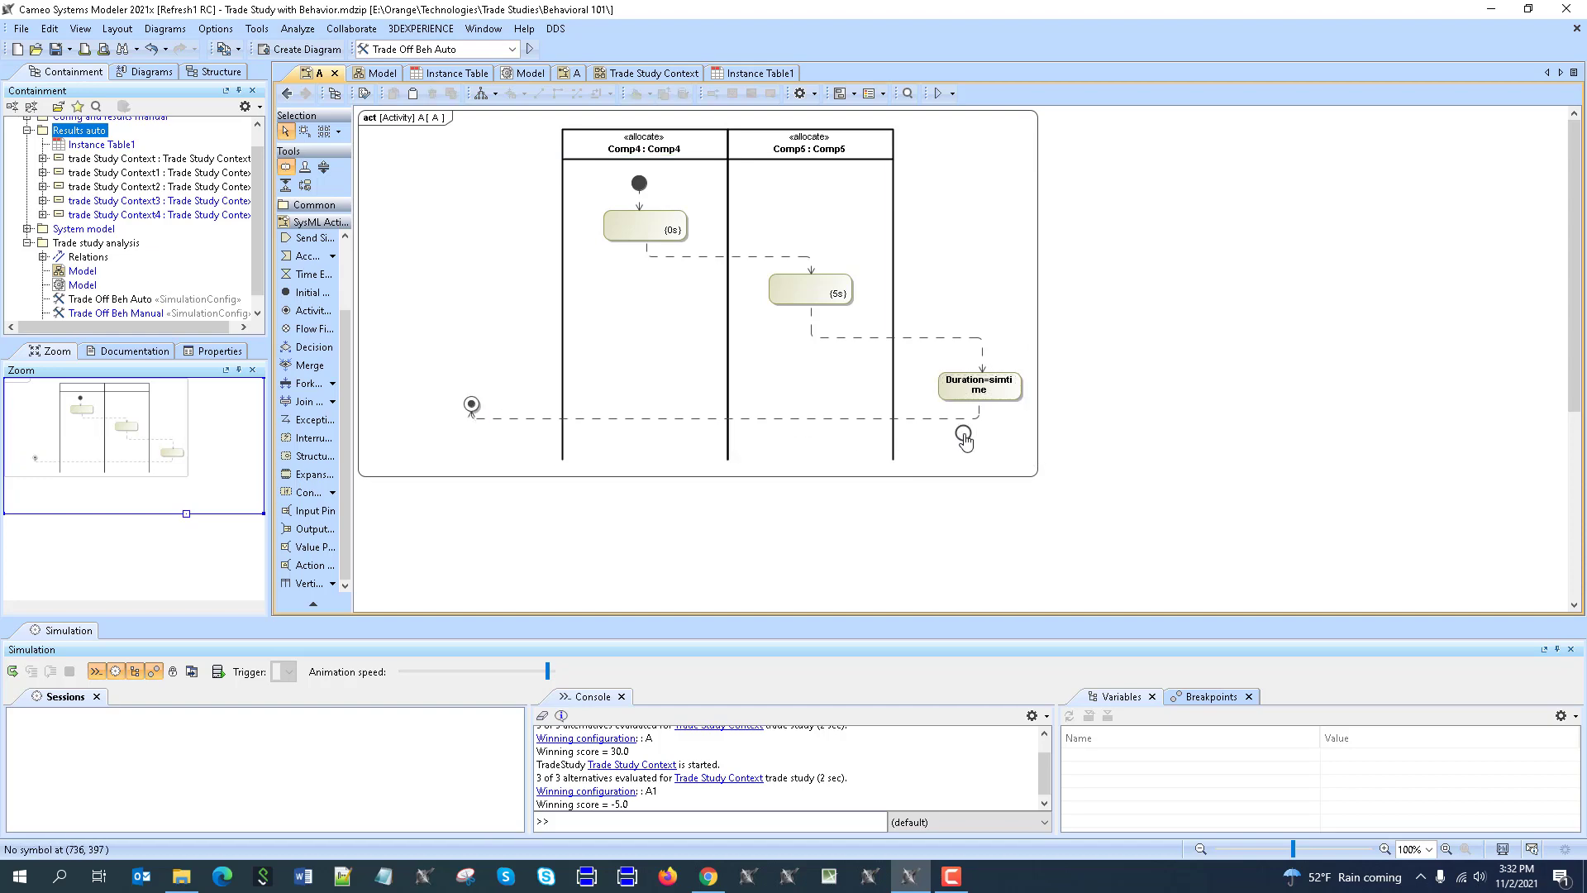
pyautogui.click(288, 95)
pyautogui.scroll(3, 1067, 234)
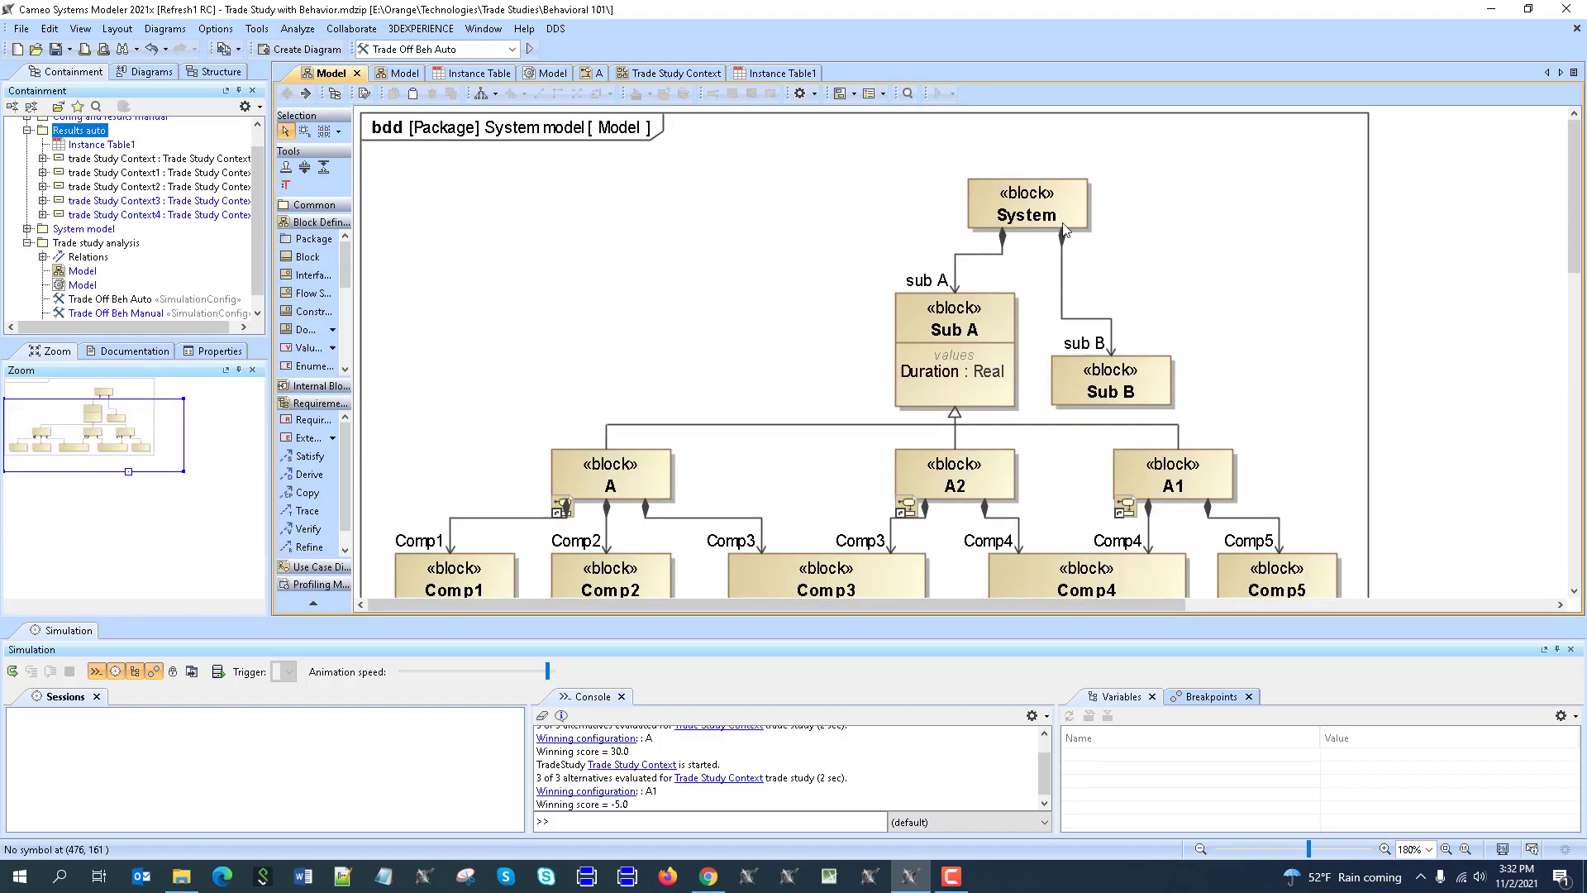
pyautogui.scroll(-3, 1067, 231)
pyautogui.scroll(-3, 1074, 225)
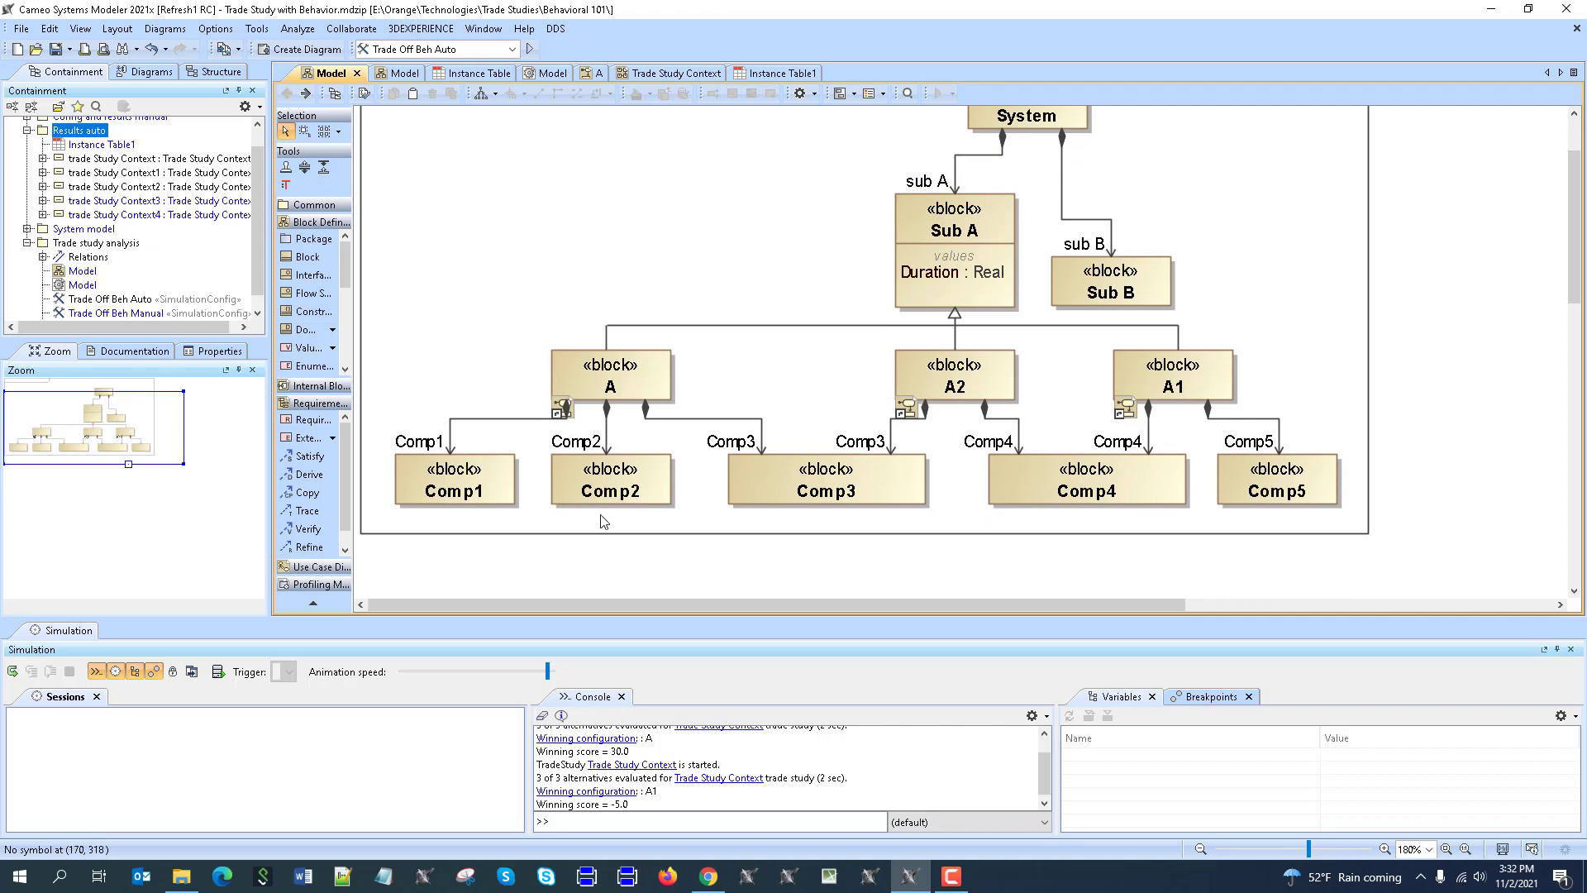
pyautogui.scroll(2, 443, 528)
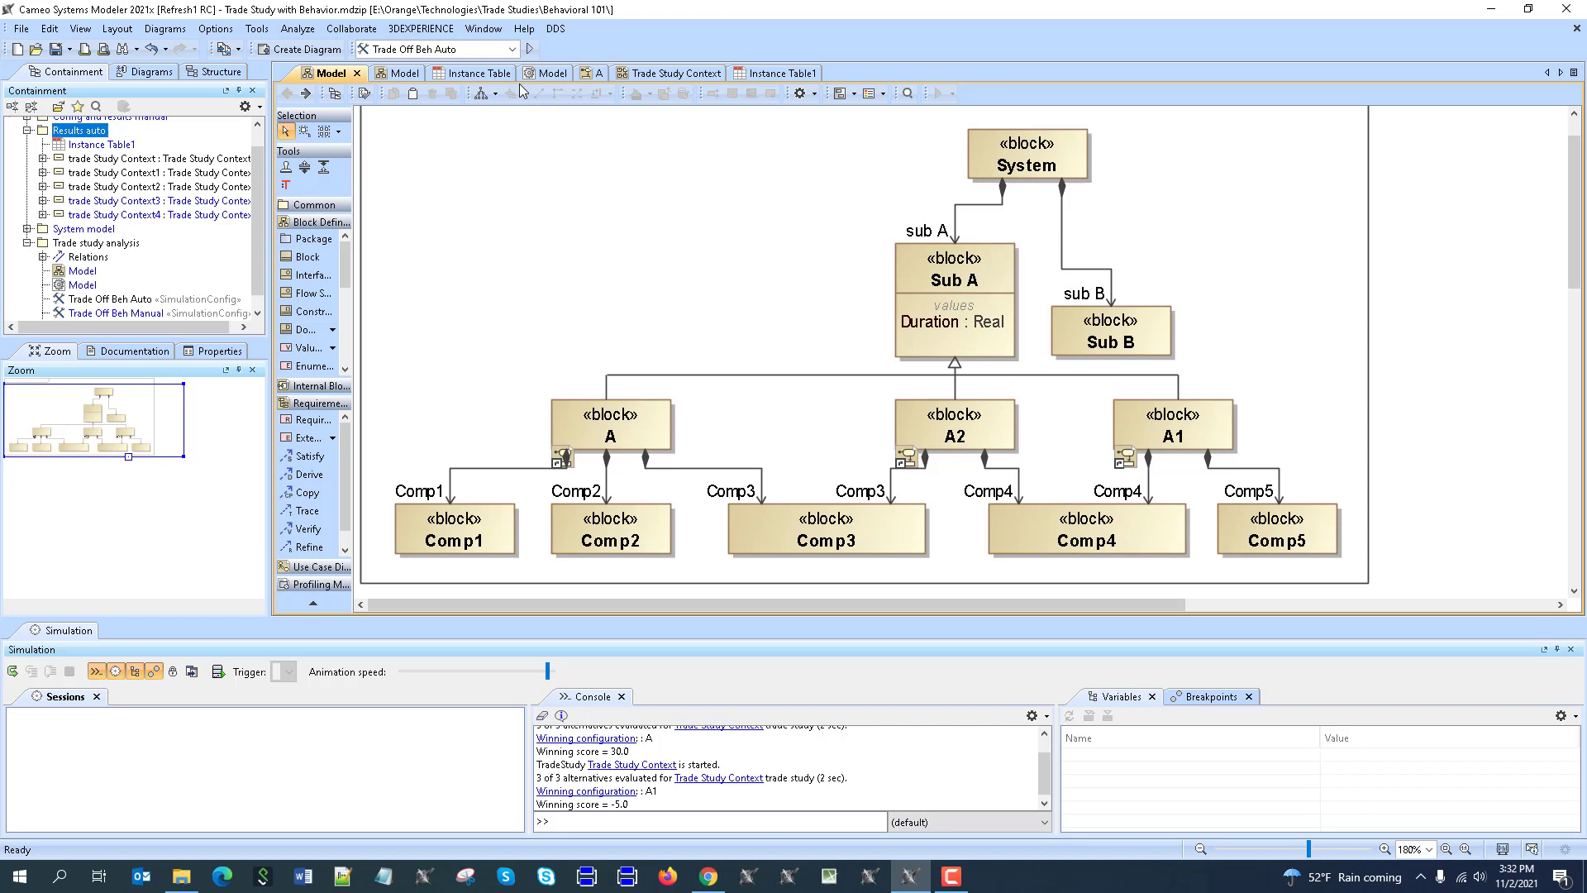
# - Rerun the instance table with Trade Off Beh Manual and show Instance Table1 results
pyautogui.click(479, 72)
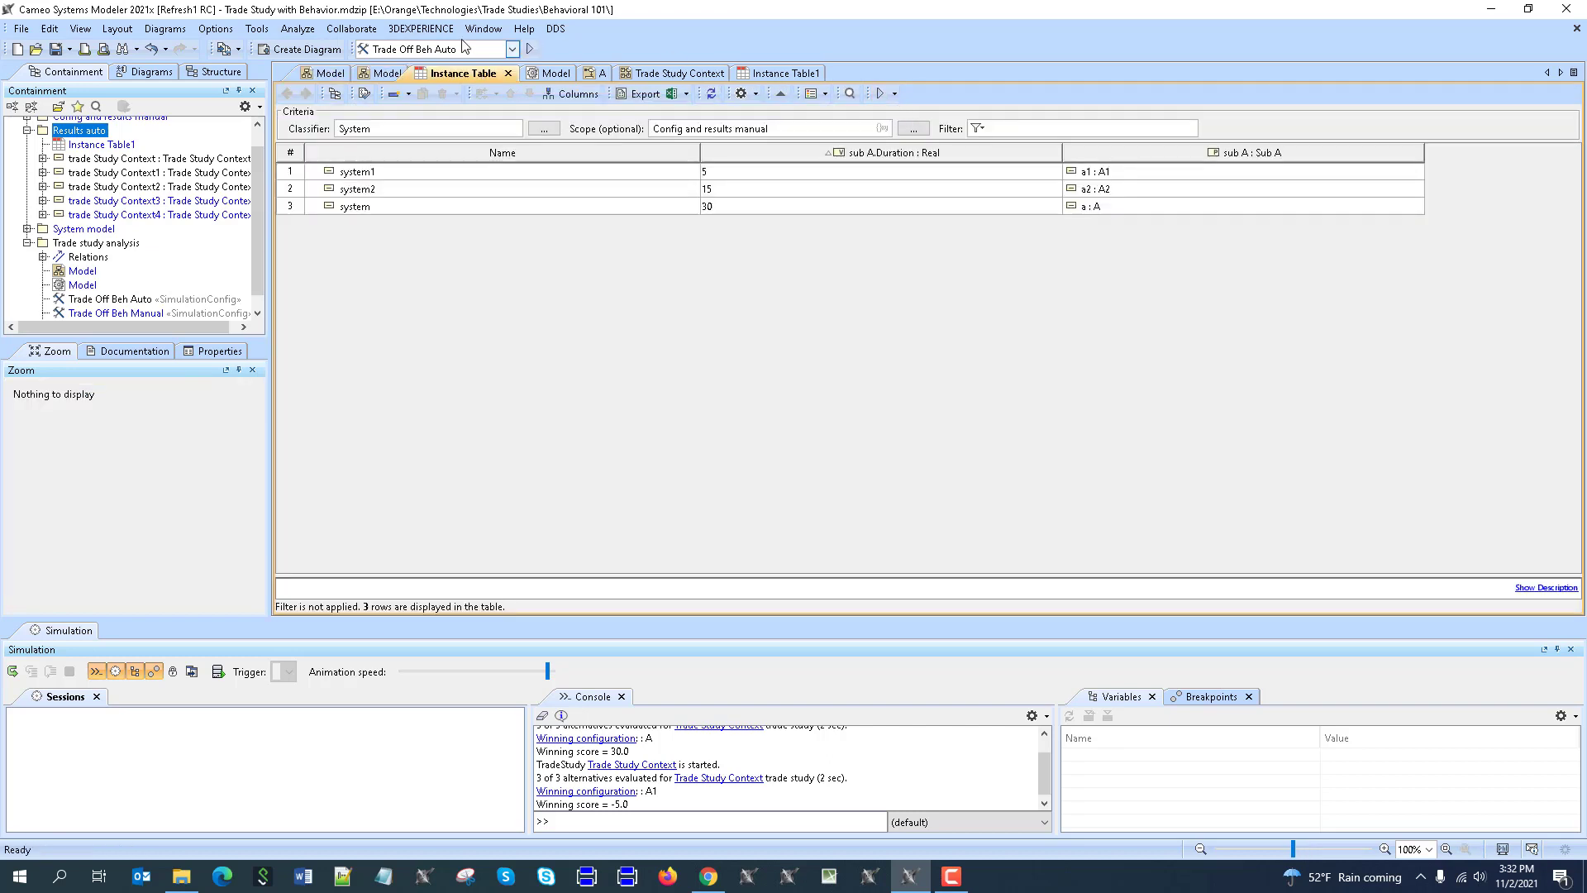
pyautogui.click(466, 50)
pyautogui.click(420, 82)
pyautogui.click(530, 49)
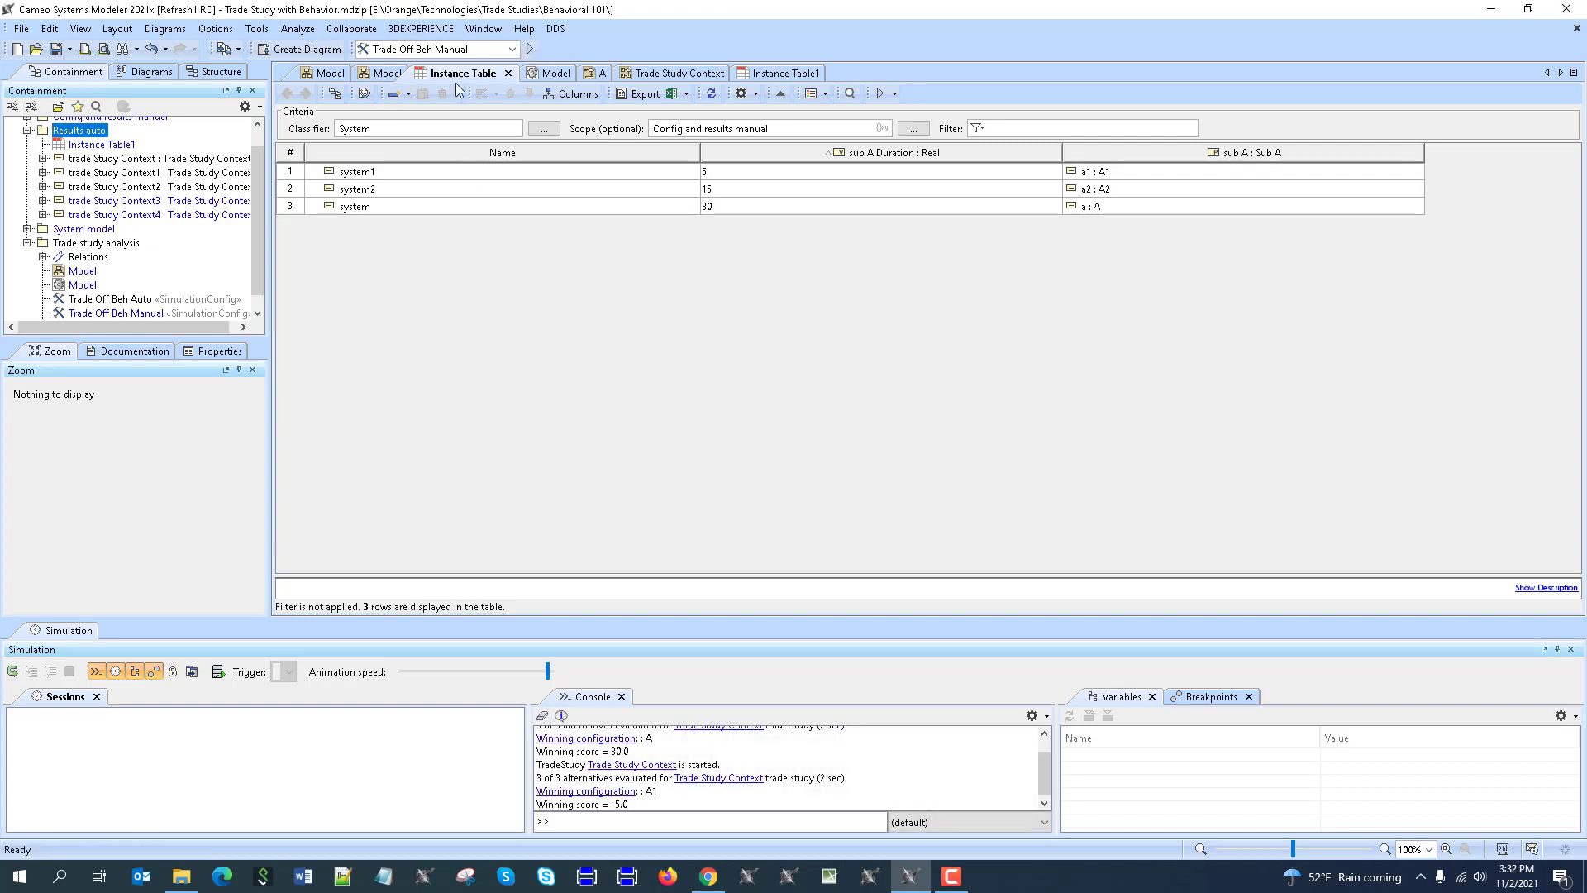
pyautogui.click(786, 74)
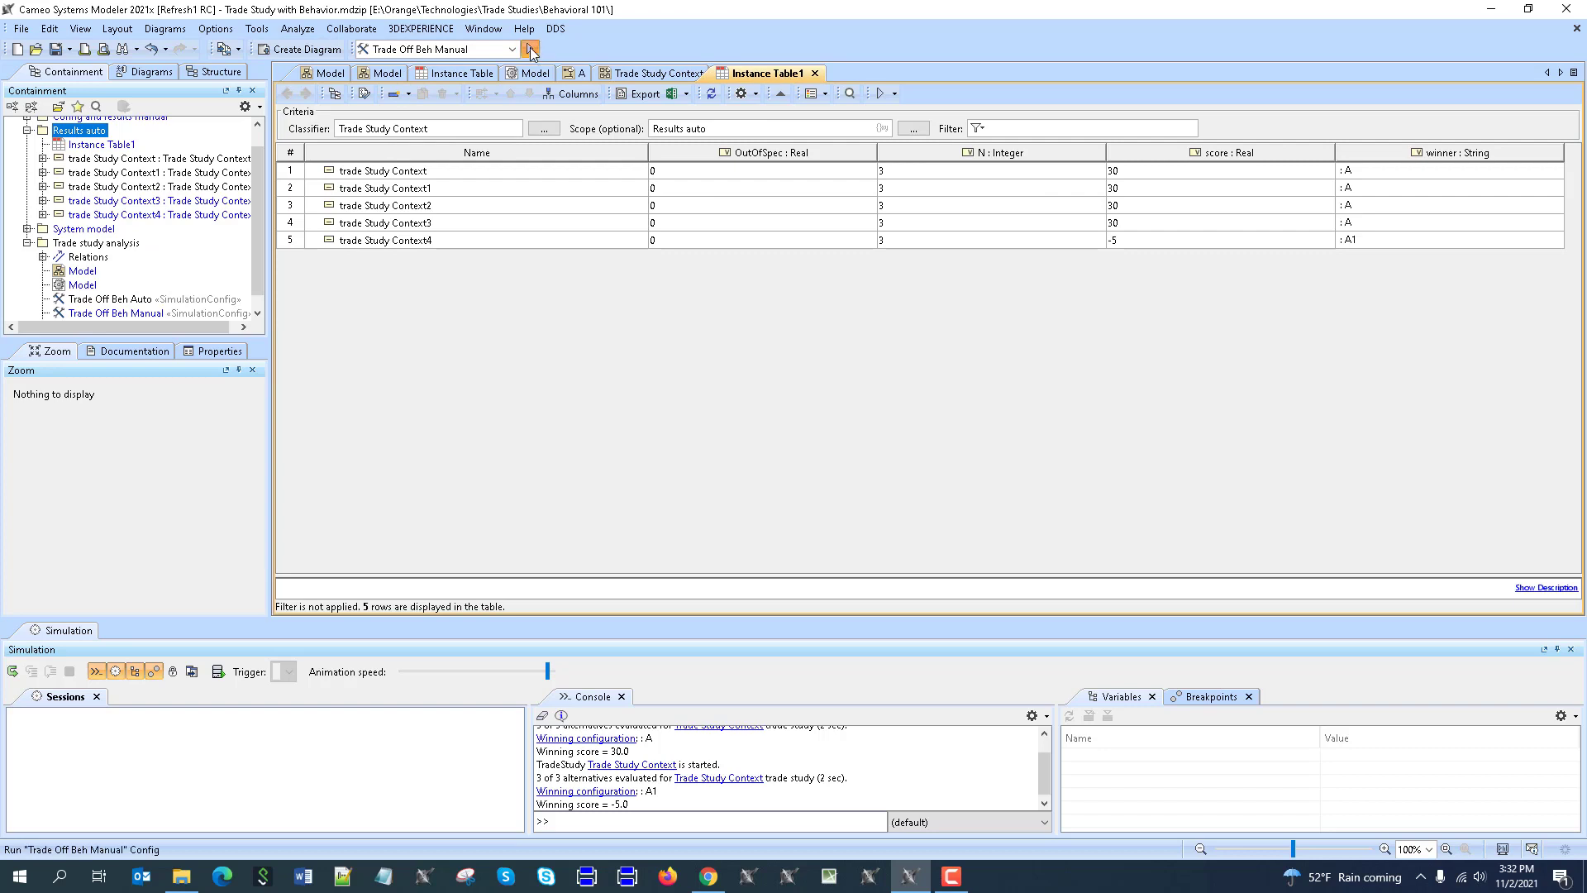
# - Rerun Trade Off Beh Auto to add result row trade Study Context5 won by A1
pyautogui.click(532, 50)
pyautogui.click(462, 50)
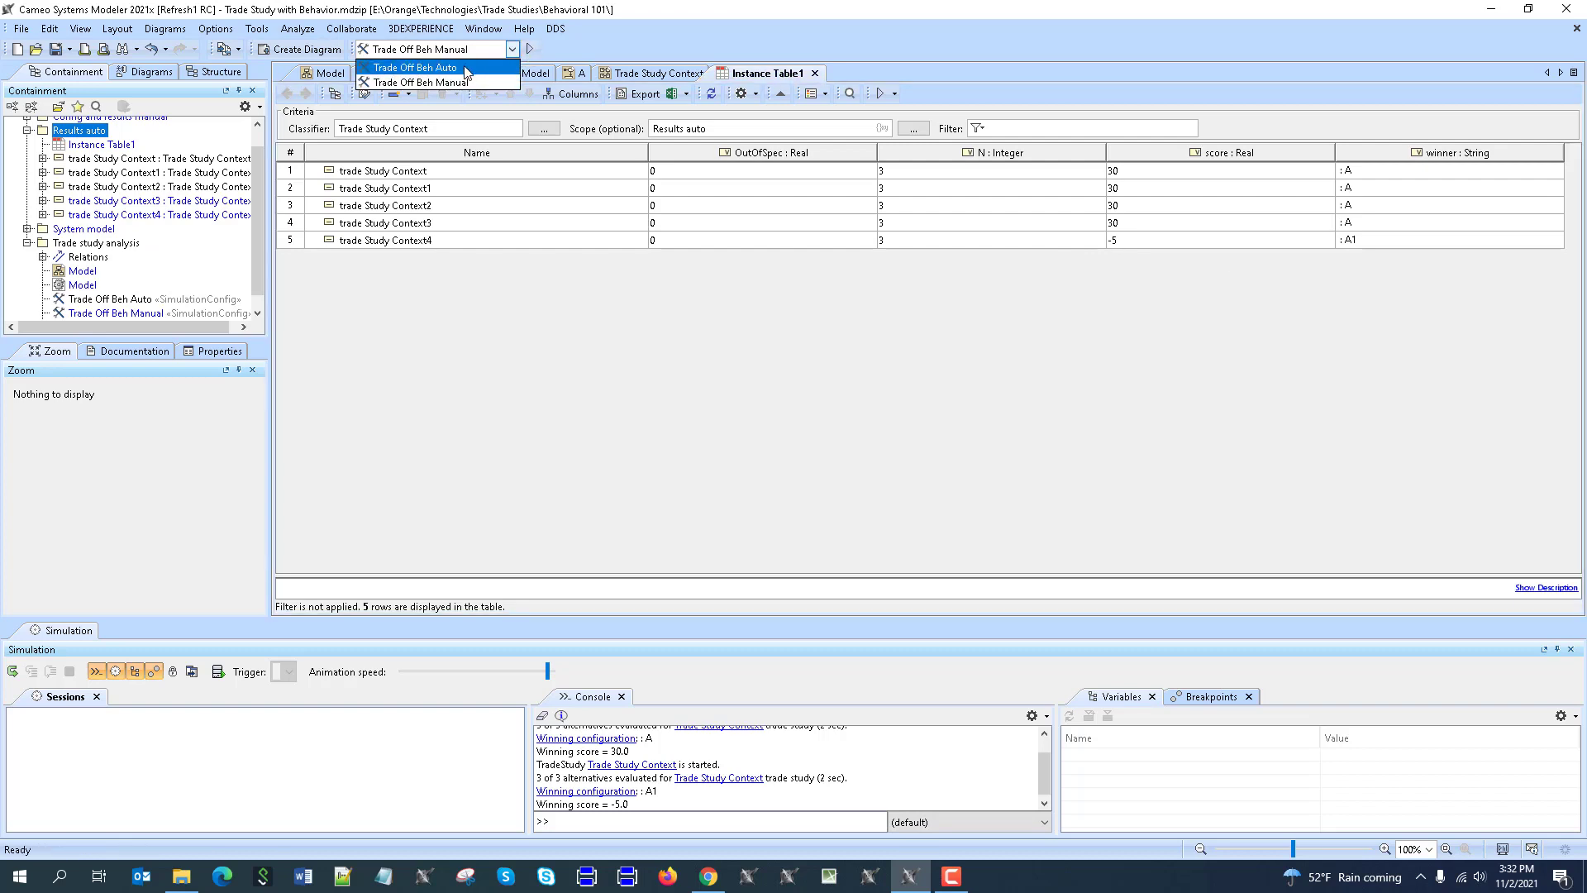
pyautogui.click(415, 68)
pyautogui.click(530, 51)
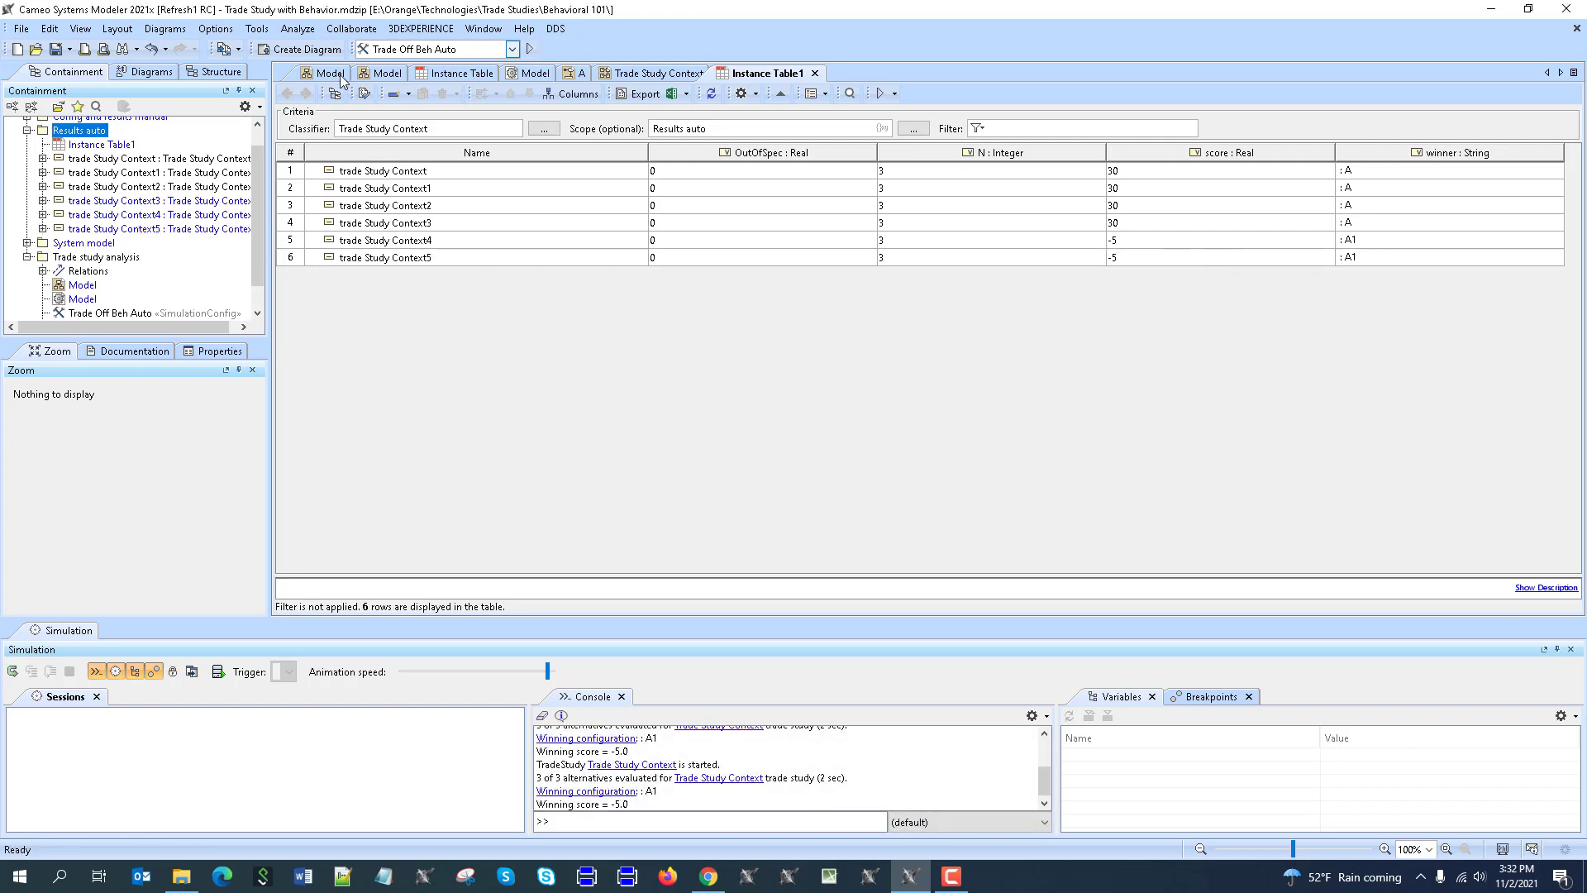
pyautogui.click(572, 75)
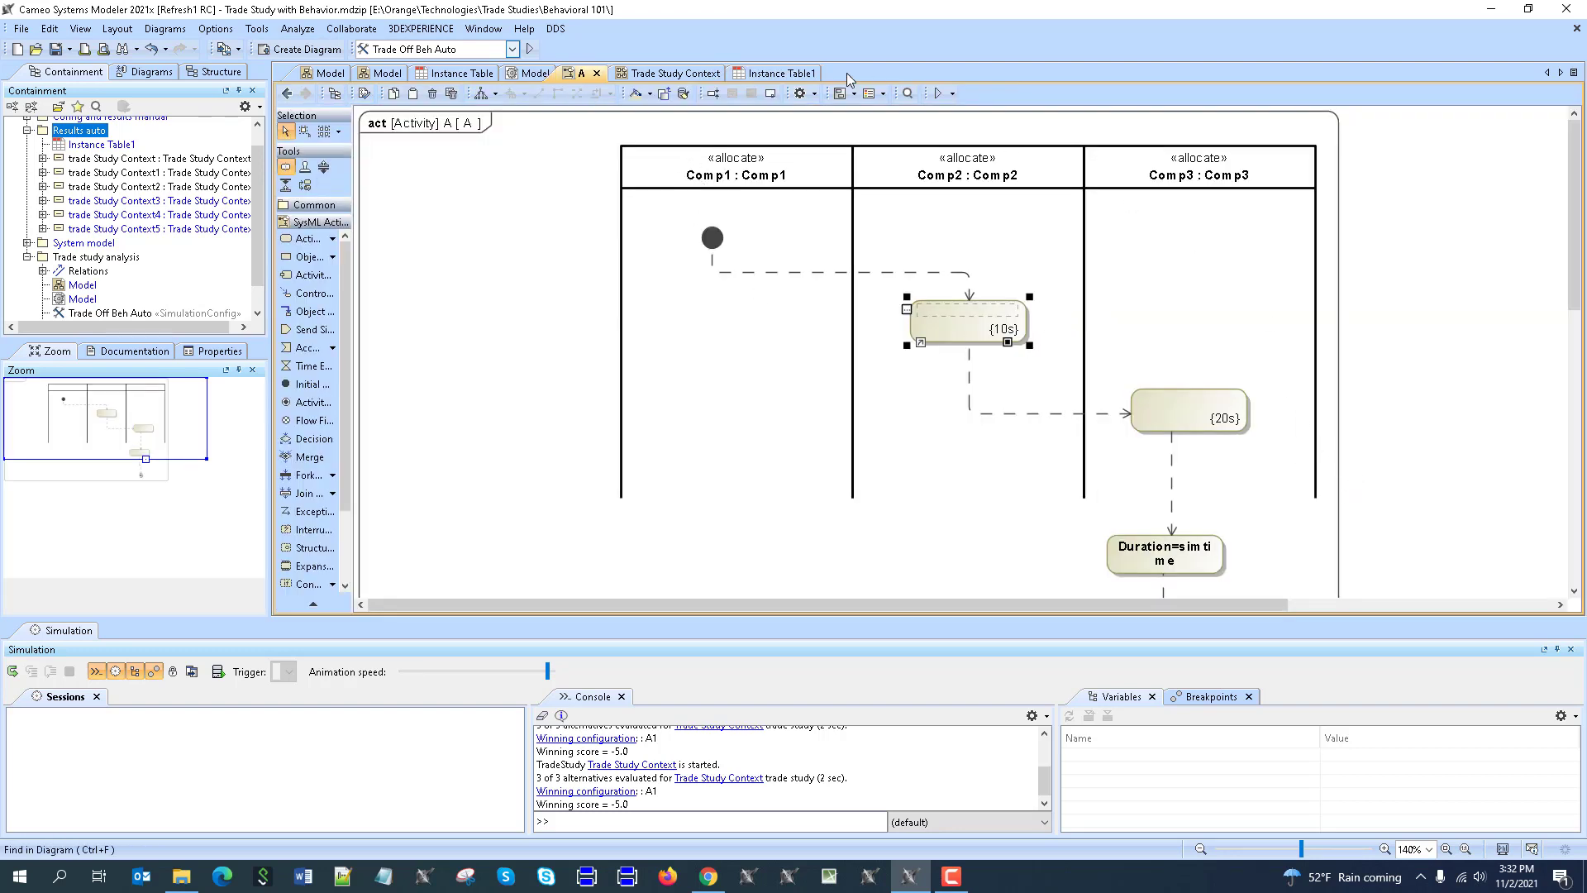
pyautogui.scroll(-1, 1055, 310)
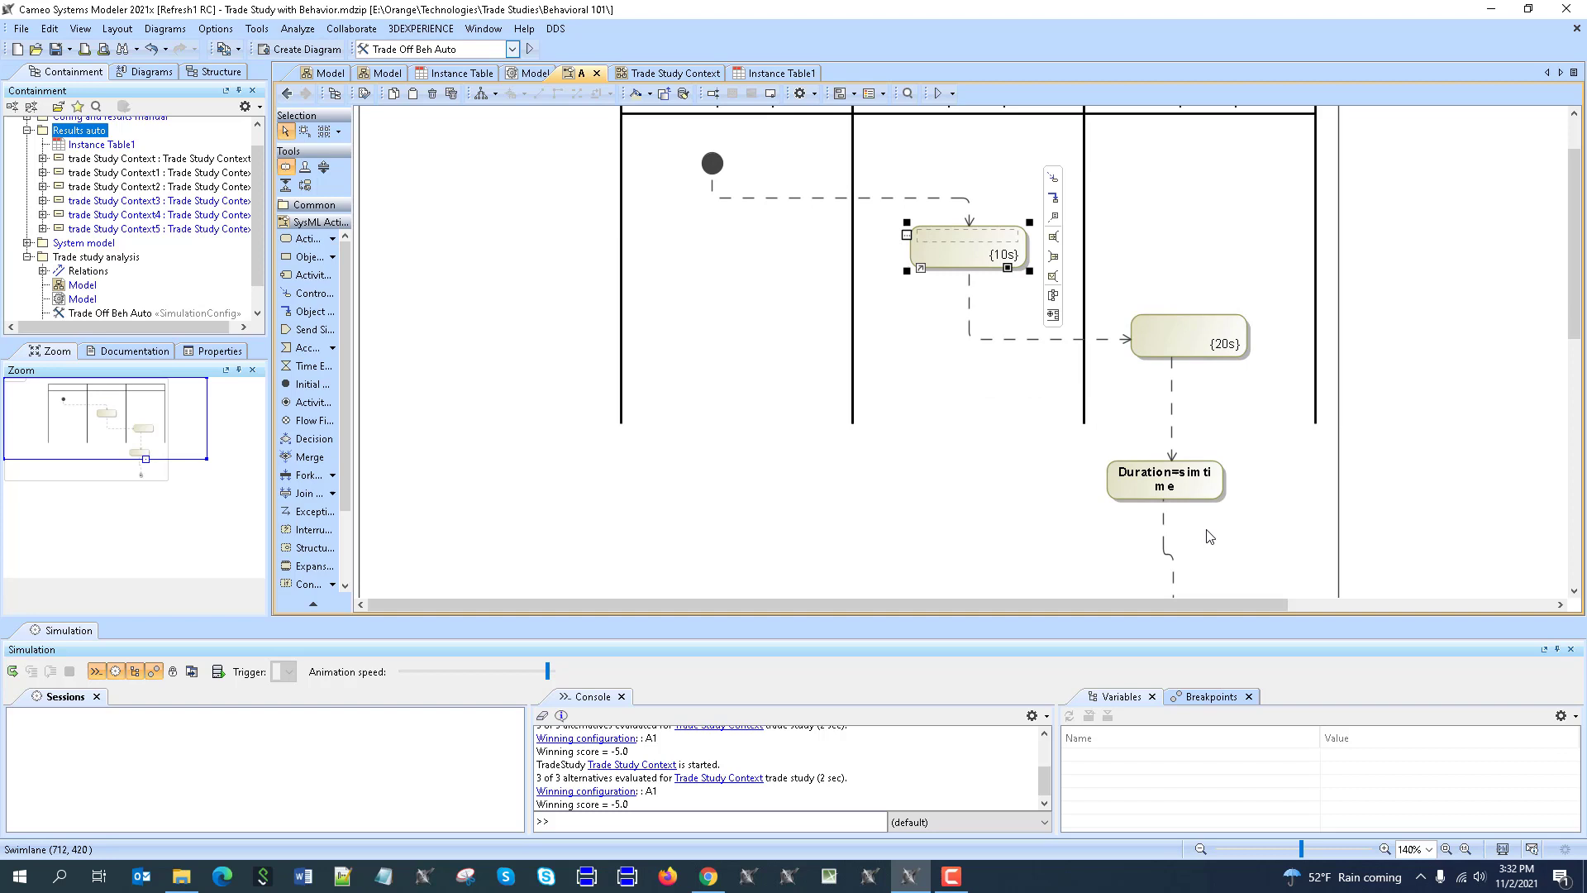
pyautogui.scroll(-1, 1178, 497)
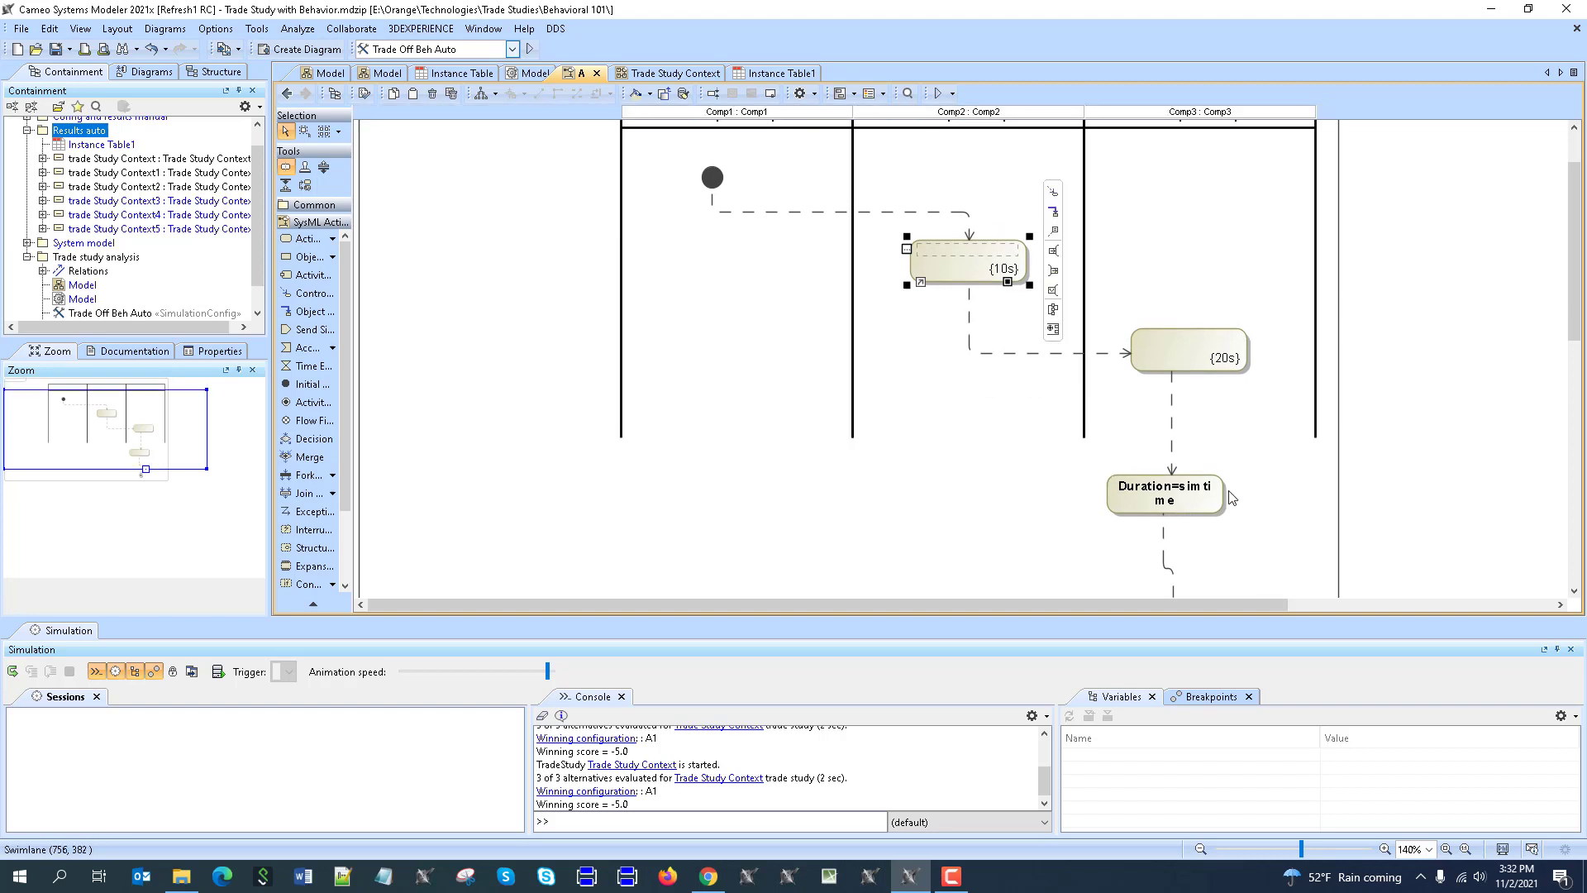
pyautogui.scroll(-1, 1198, 509)
pyautogui.scroll(1, 1199, 512)
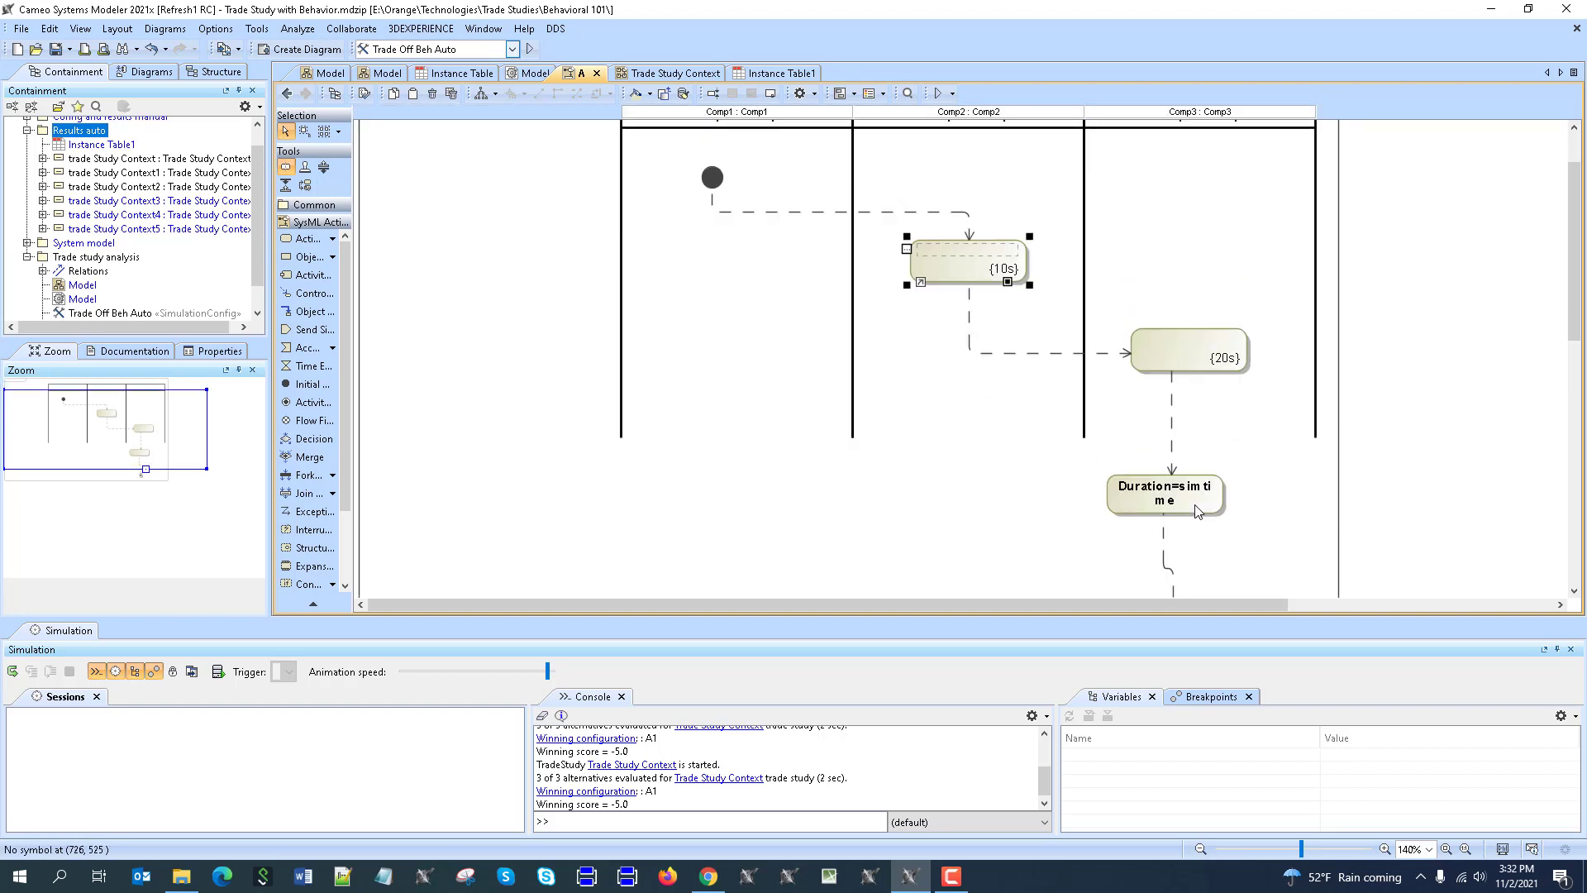
pyautogui.scroll(2, 967, 483)
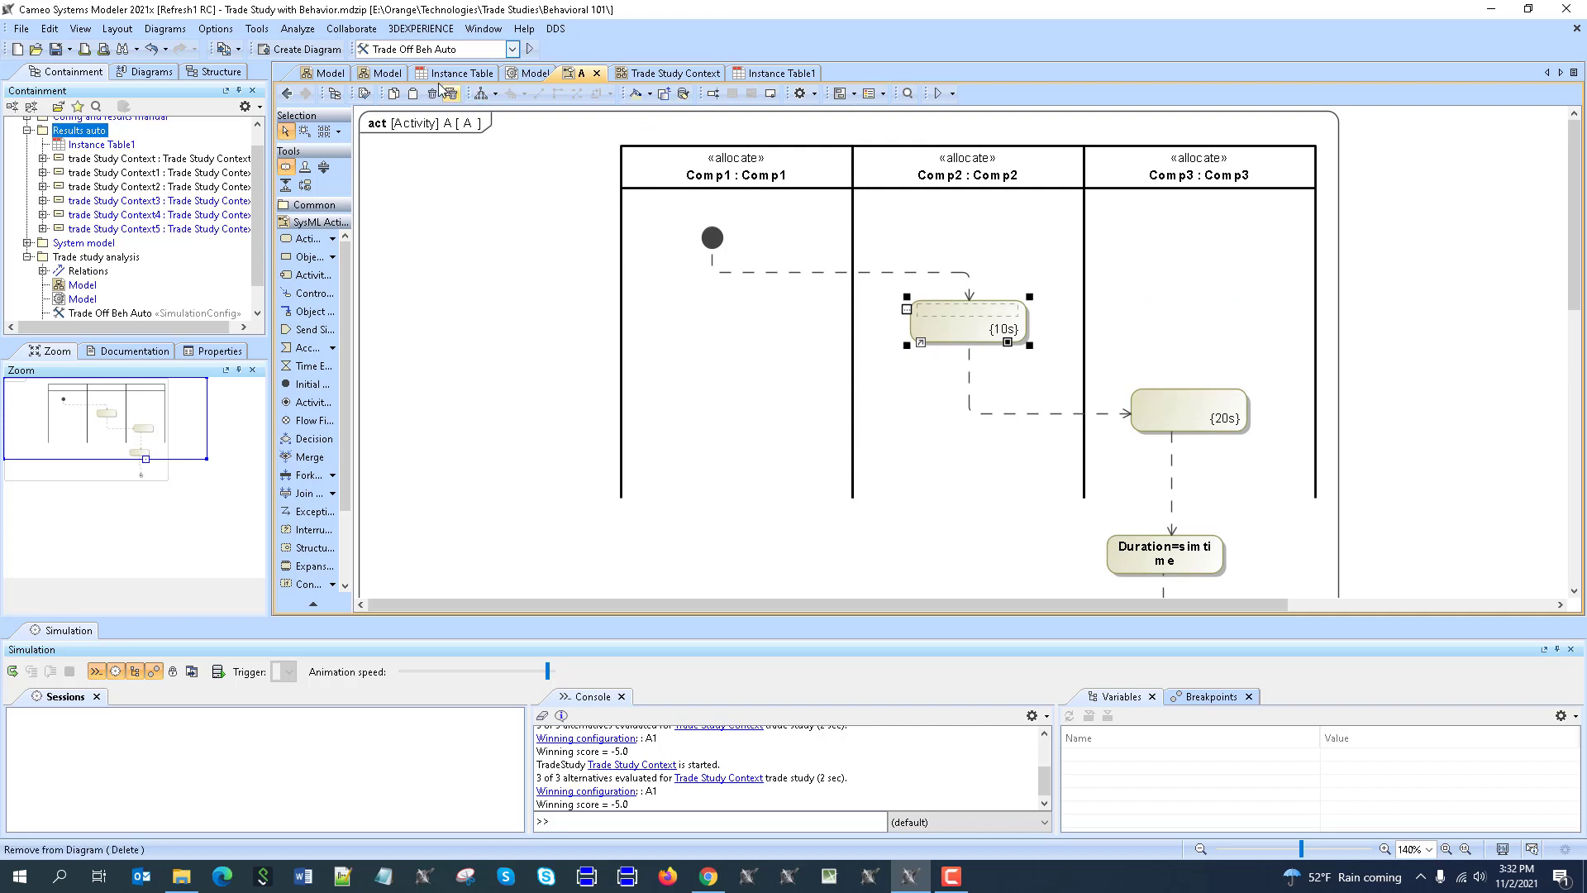
pyautogui.click(670, 74)
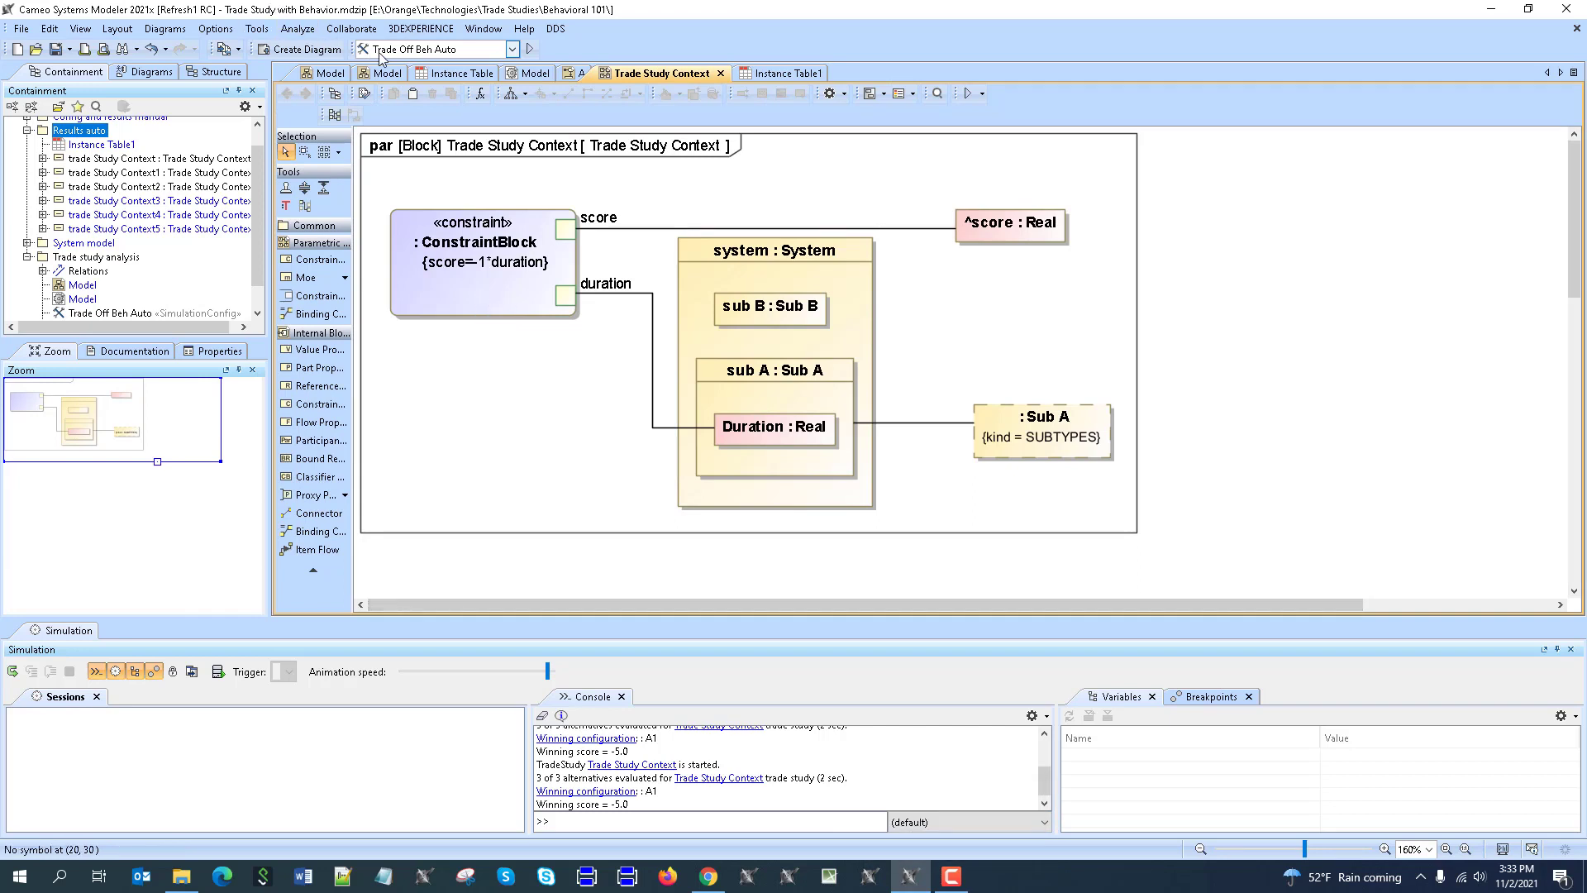
pyautogui.click(581, 75)
pyautogui.scroll(-3, 1233, 432)
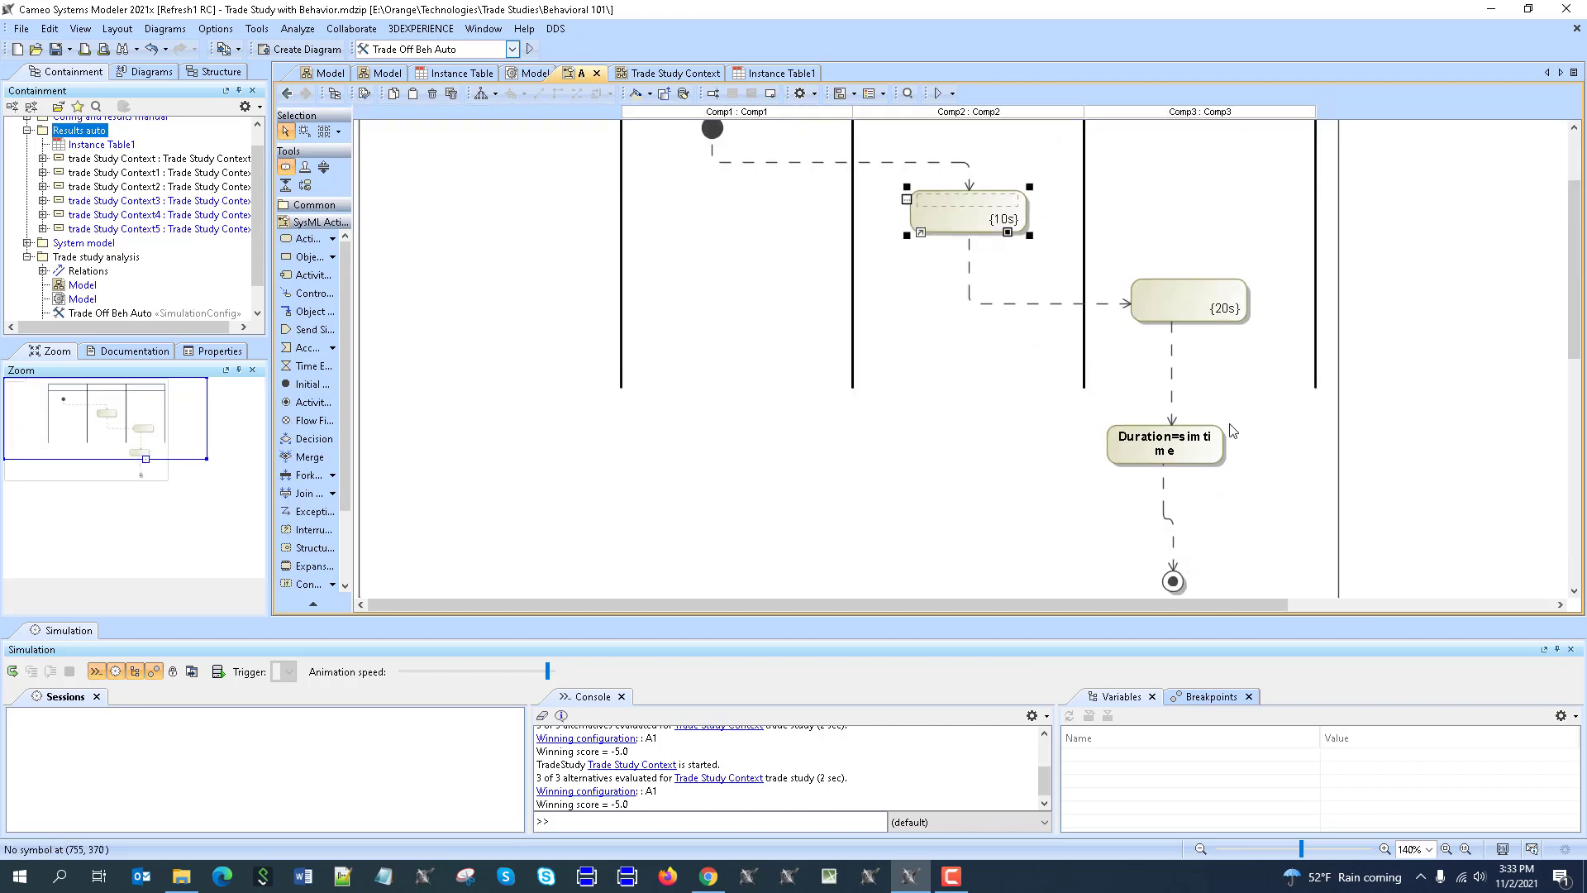